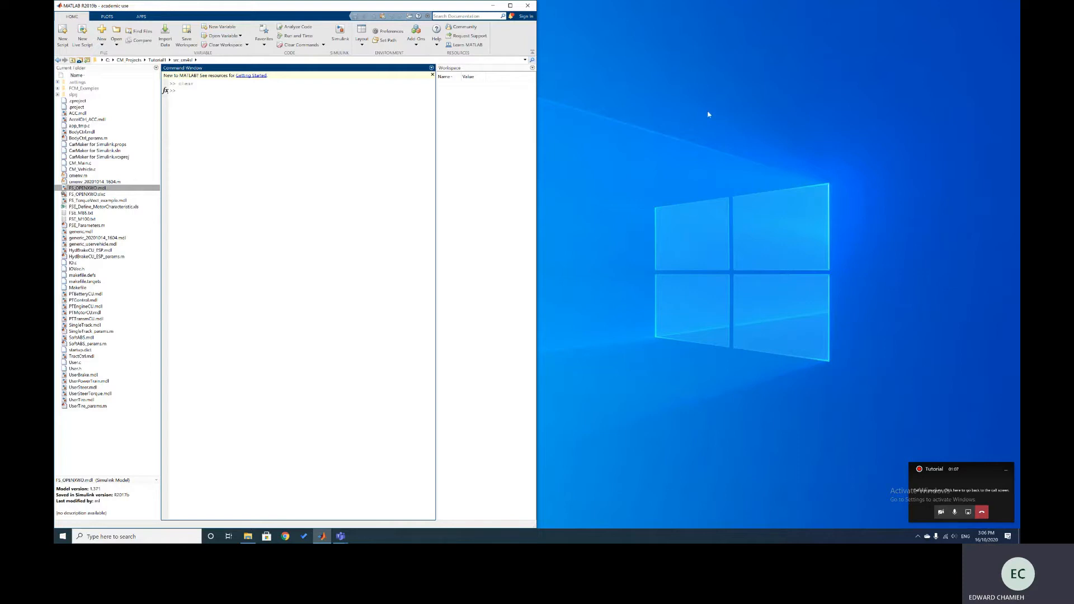
- Open the FS_OPENXWD.mdl model, dock its window to one half of the desktop, and launch the CarMaker GUI from it
{"action": "double_click", "coordinate": [141, 189]}
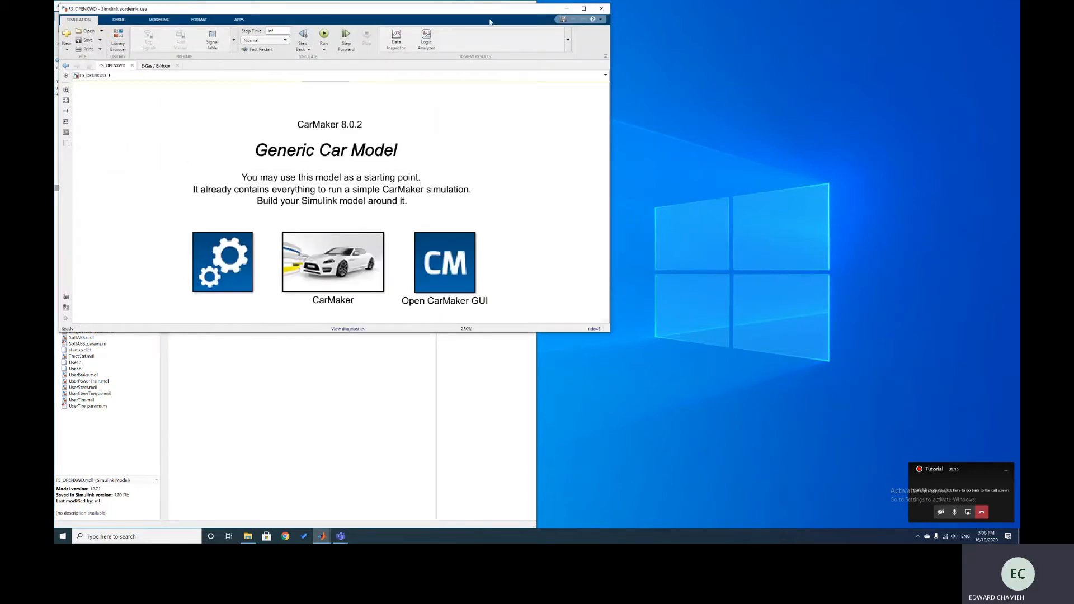
{"action": "key", "text": "super+Left"}
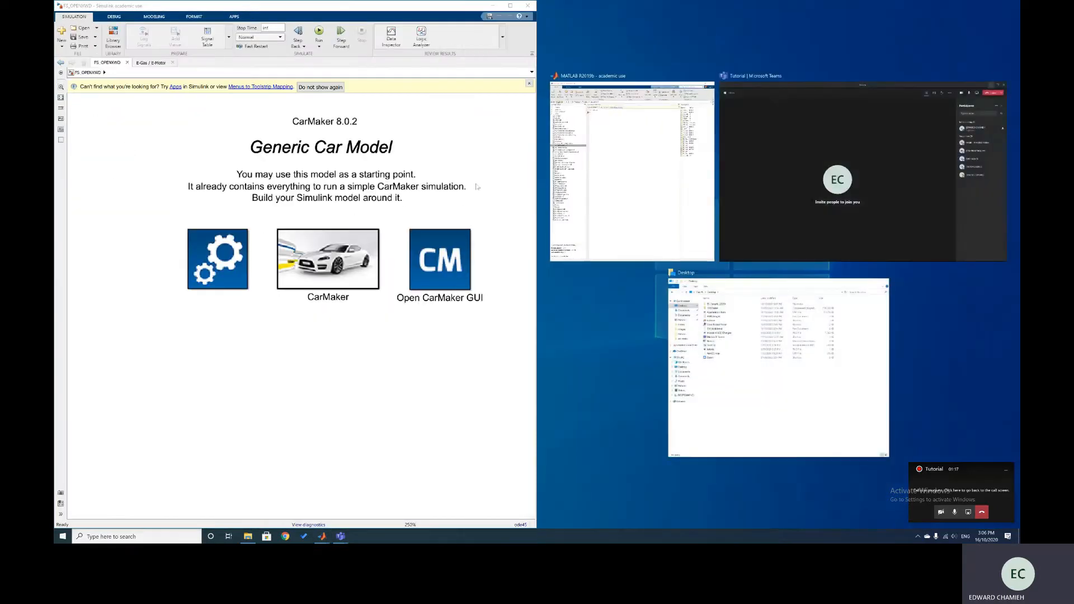
{"action": "left_click", "coordinate": [477, 187]}
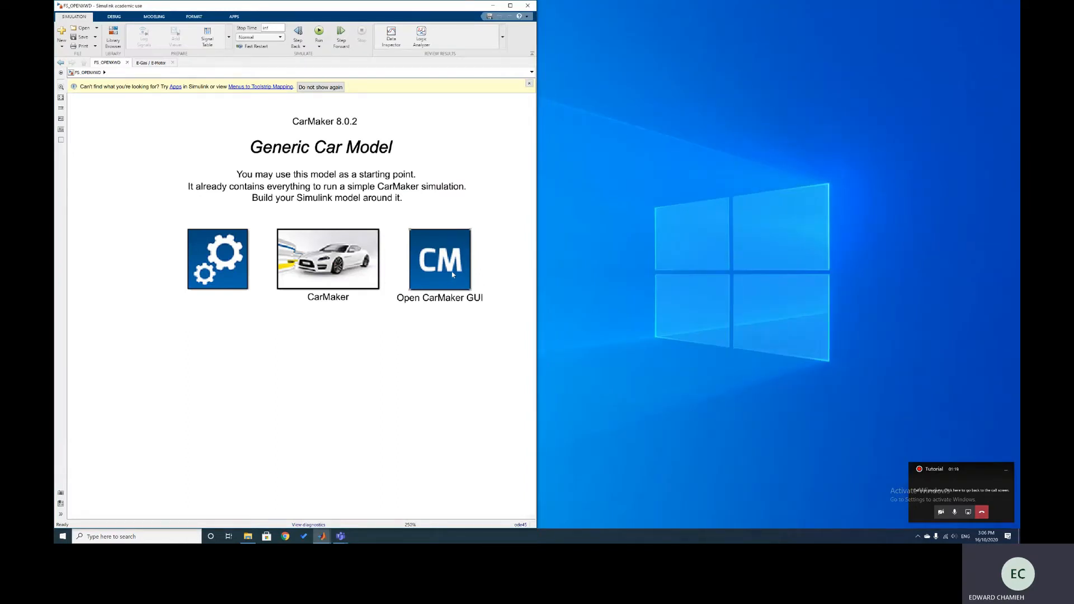
{"action": "left_click", "coordinate": [455, 267]}
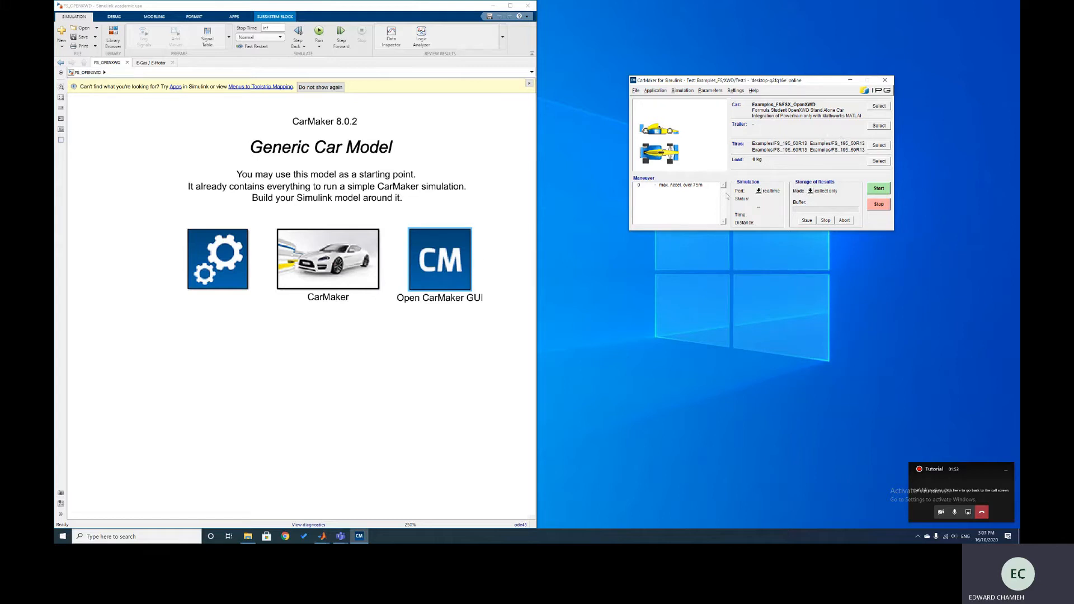
- Open the PowerTrain subsystem inside the model's CarMaker IPG Vehicle subsystem
{"action": "double_click", "coordinate": [361, 282]}
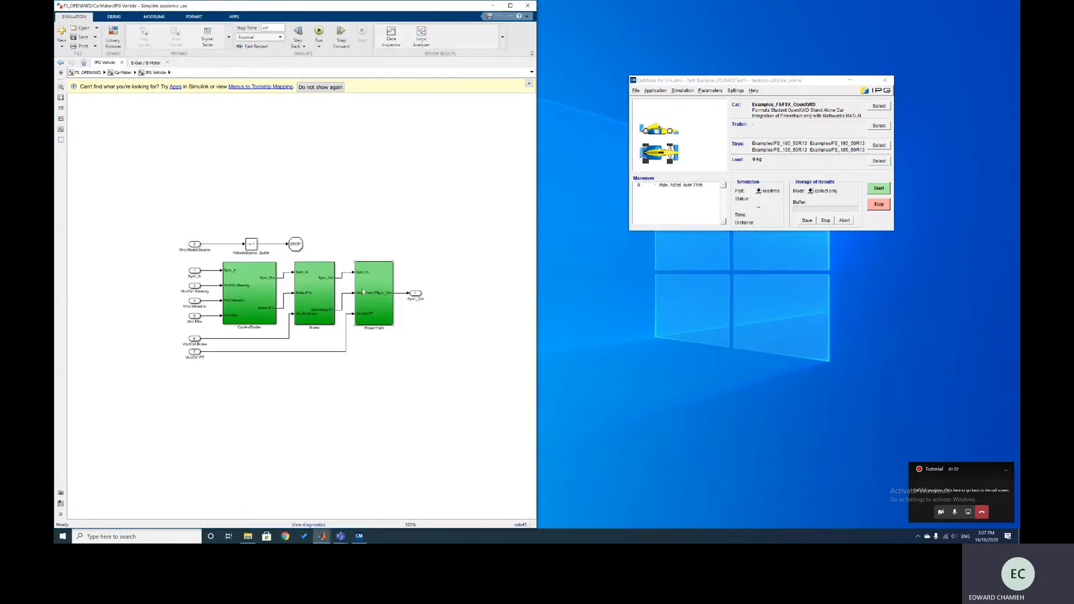
{"action": "double_click", "coordinate": [363, 290]}
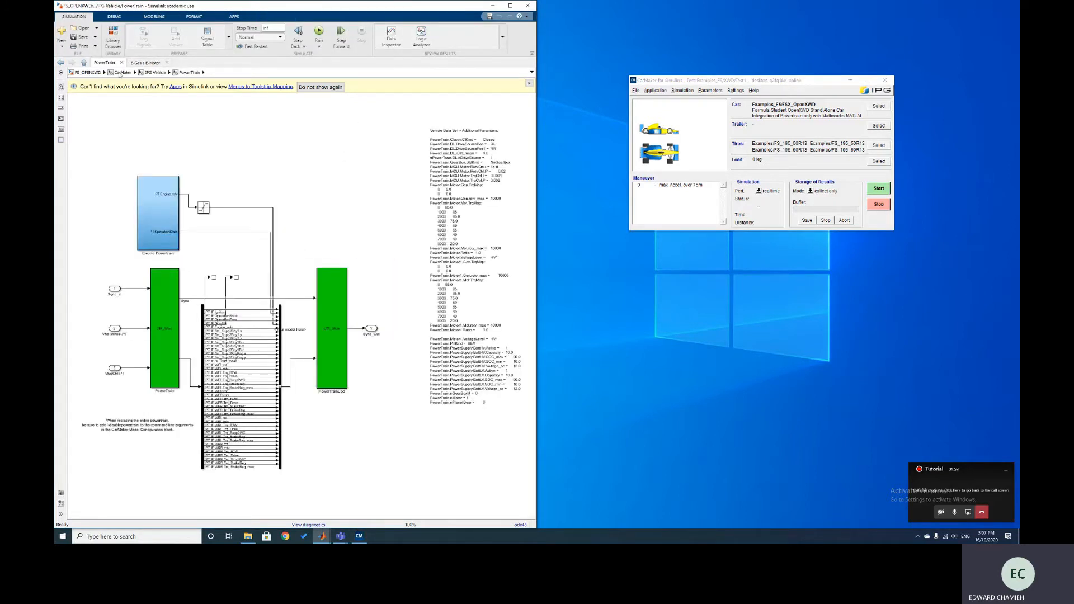
- Switch to MATLAB, run the cmenv.m script to add the CarMaker directories to the search path, and return to the Simulink model
{"action": "left_click", "coordinate": [493, 6]}
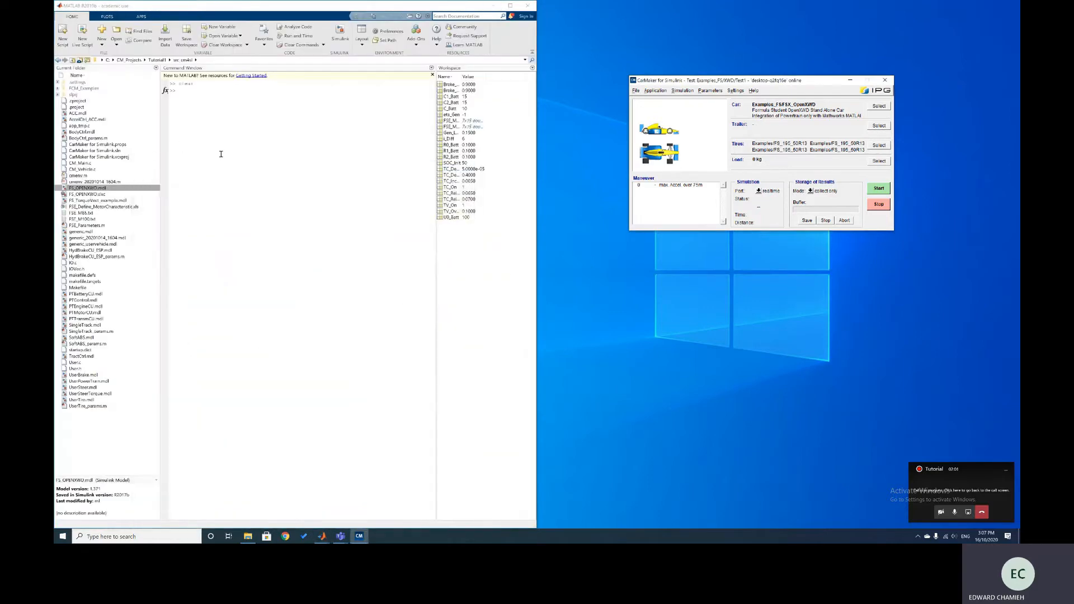
{"action": "double_click", "coordinate": [80, 175]}
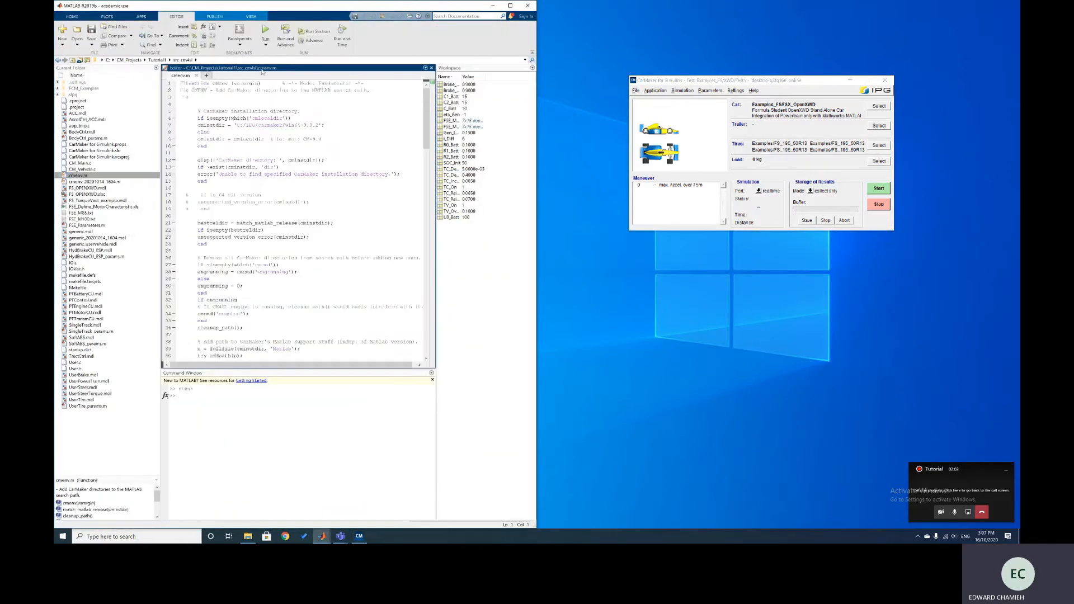
{"action": "left_click", "coordinate": [263, 32]}
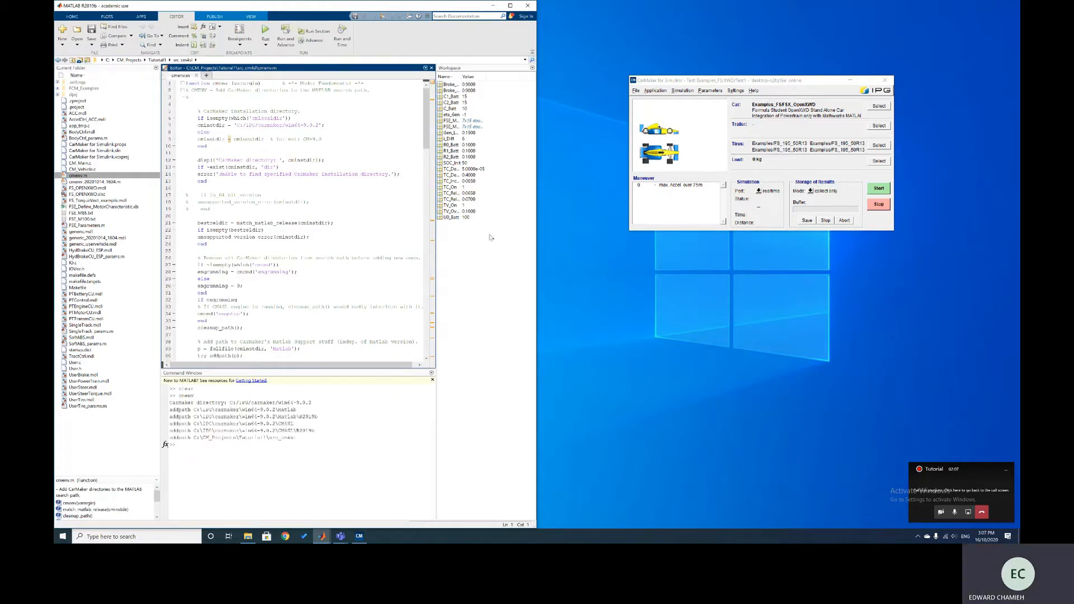
{"action": "mouse_move", "coordinate": [323, 537]}
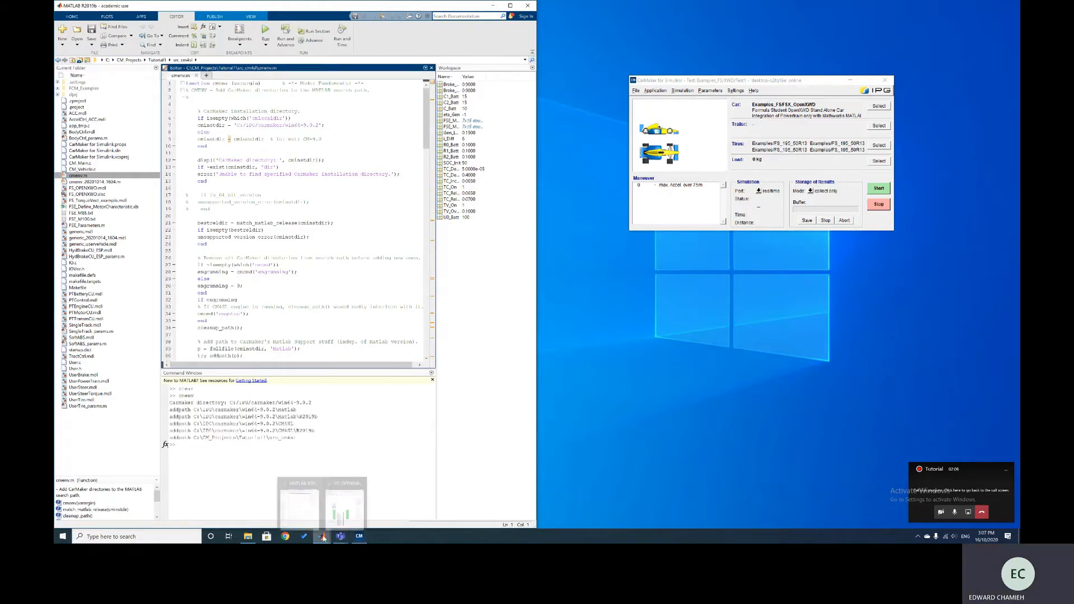
{"action": "left_click", "coordinate": [339, 513]}
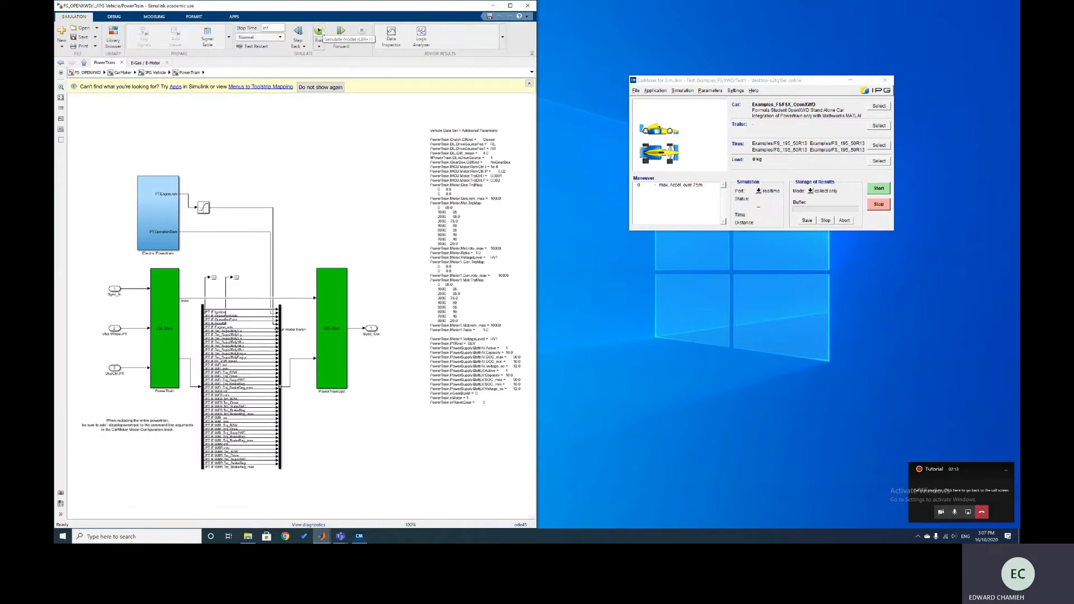
- Launch IPGMovie from the CarMaker GUI, run the Simulink simulation to watch the test run, and minimize the movie window
{"action": "left_click", "coordinate": [636, 90]}
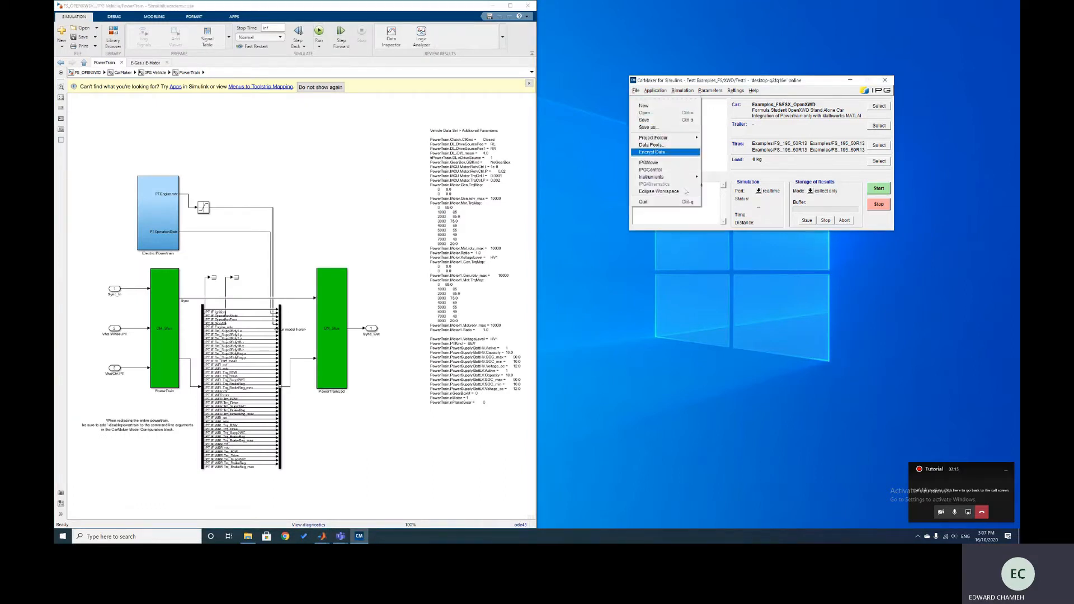
{"action": "left_click", "coordinate": [724, 194]}
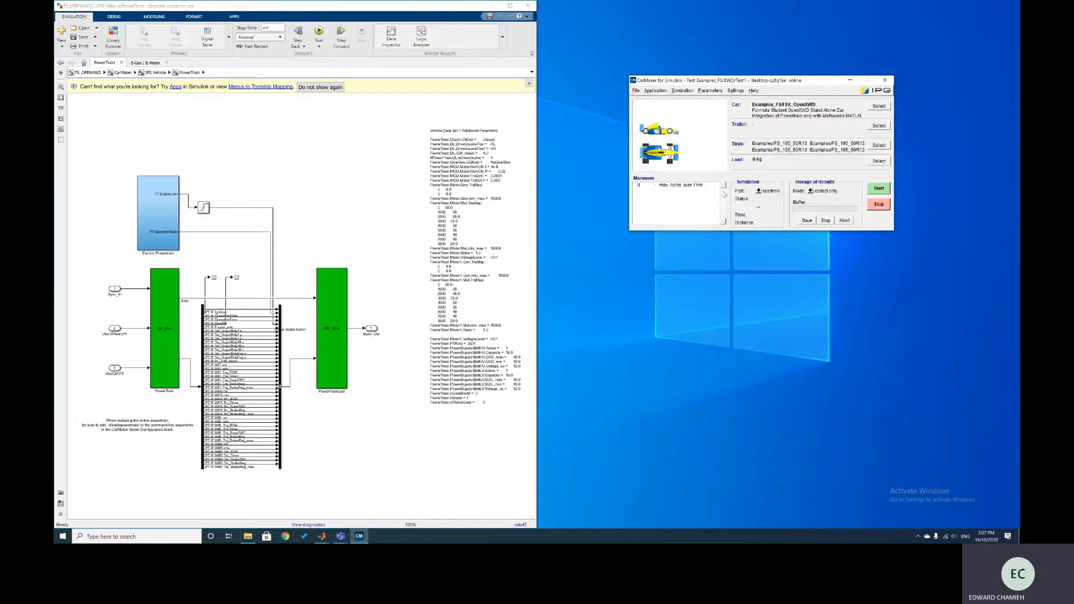
{"action": "left_click", "coordinate": [636, 91]}
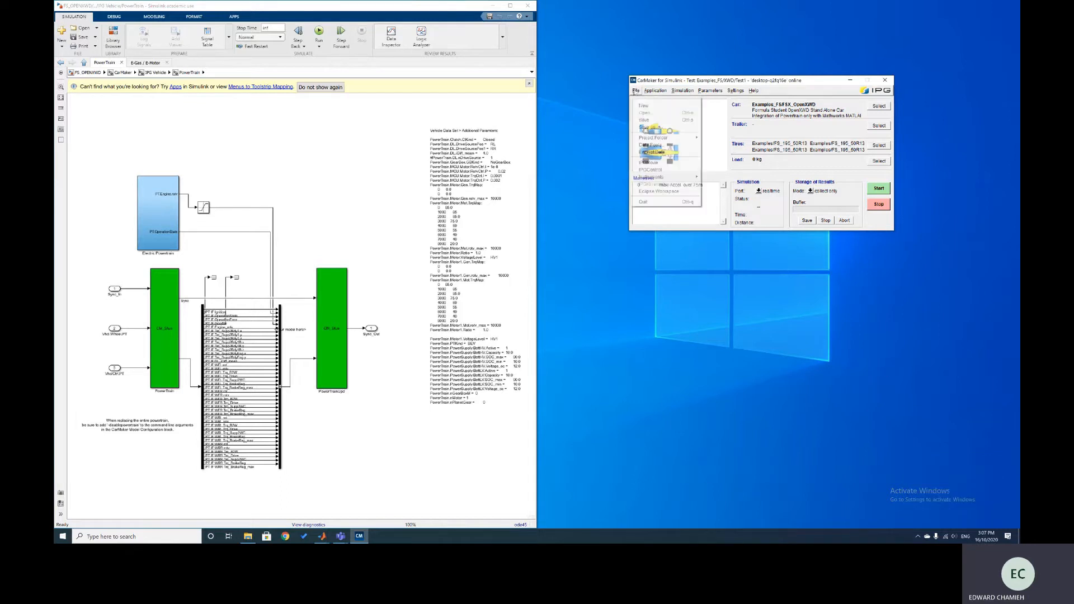
{"action": "left_click", "coordinate": [646, 163]}
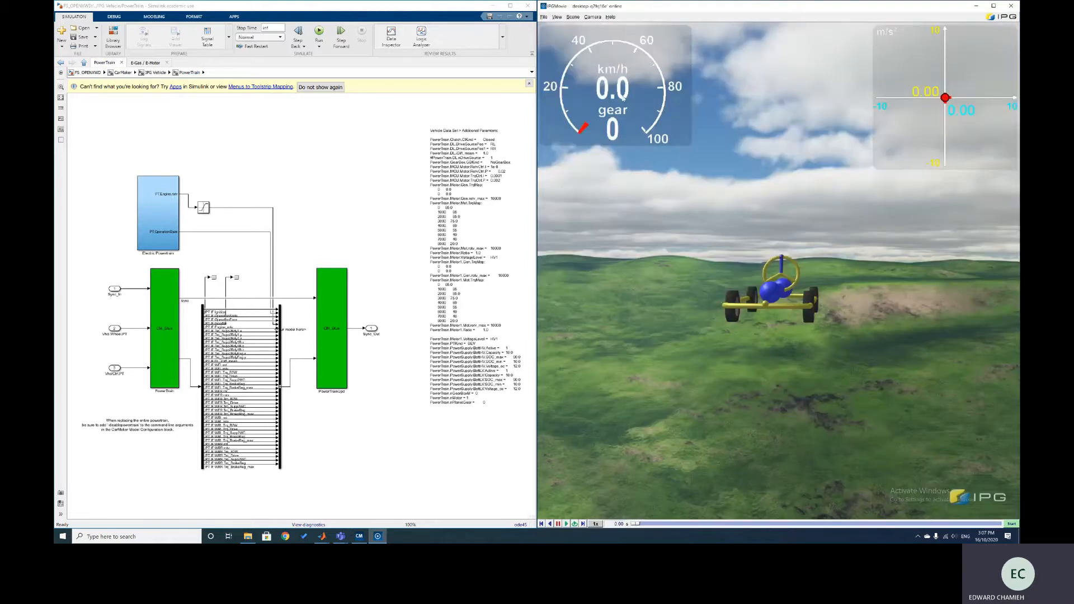
{"action": "left_click", "coordinate": [319, 31]}
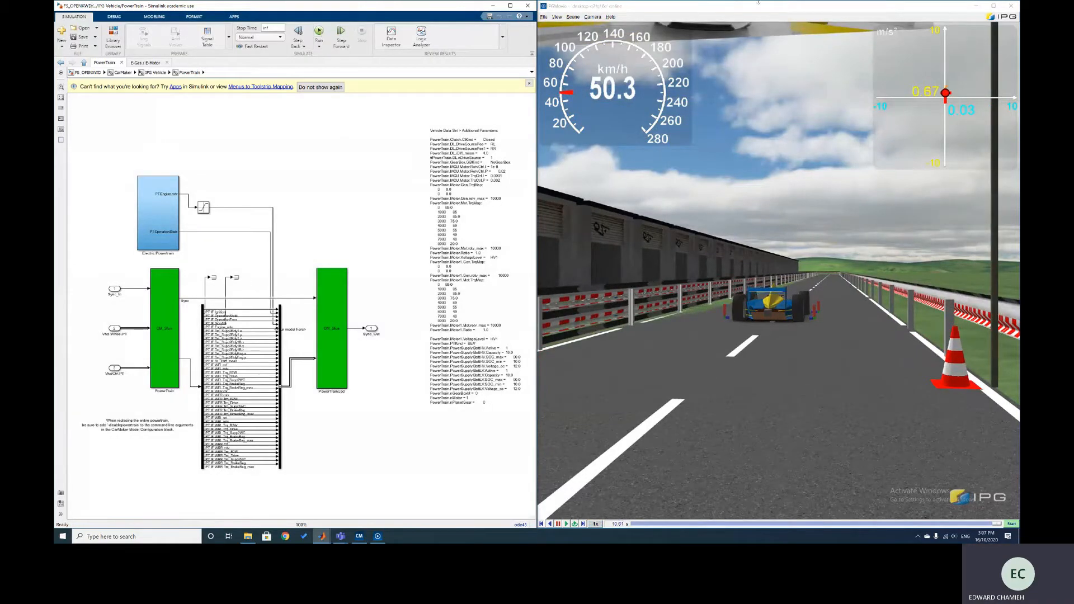
{"action": "left_click", "coordinate": [976, 6]}
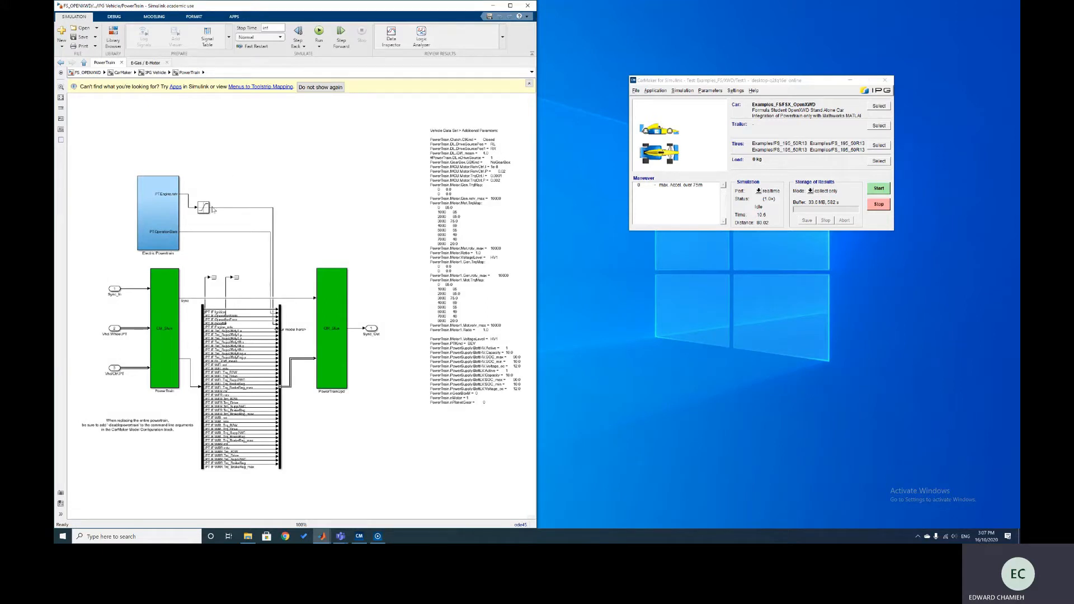
- Open the Electric Powertrain subsystem and examine the rear motor signal paths inside its E-Gas / E-Motor block
{"action": "double_click", "coordinate": [147, 209]}
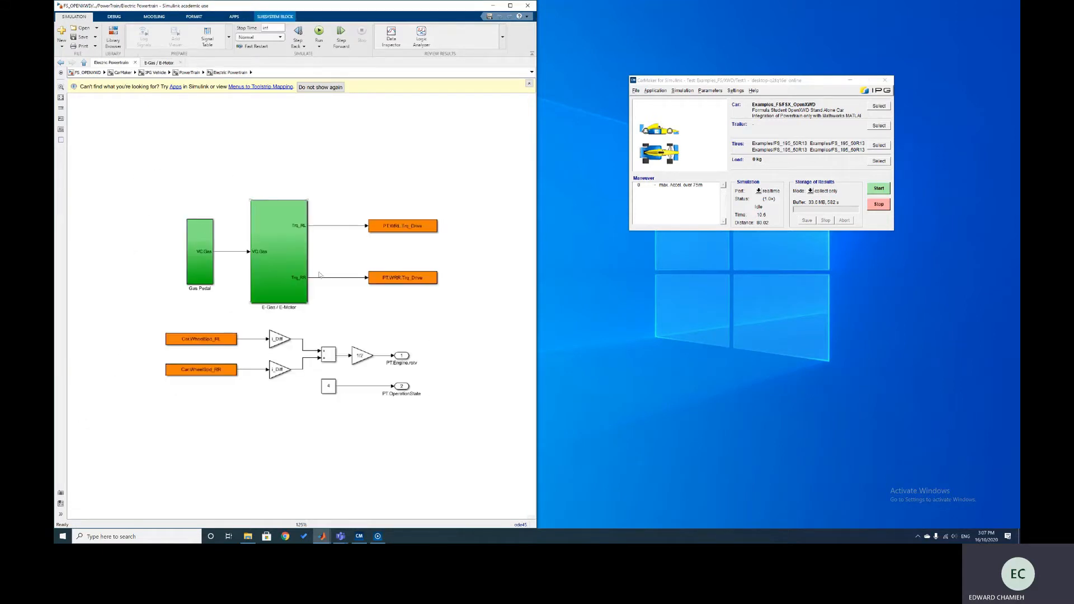
{"action": "double_click", "coordinate": [293, 259]}
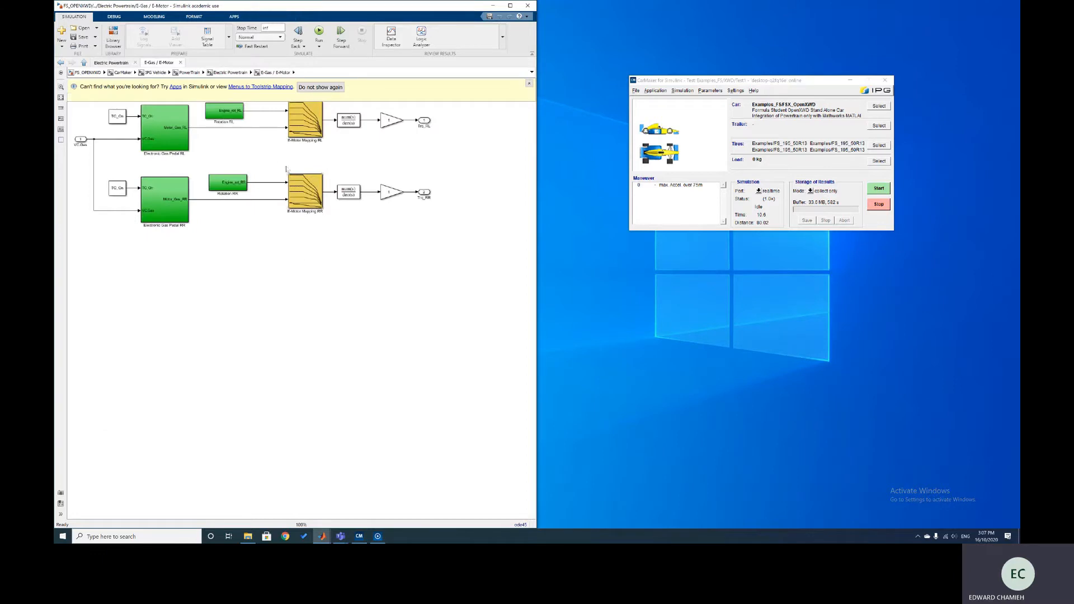
{"action": "scroll", "coordinate": [275, 161], "scroll_direction": "up", "scroll_amount": 2}
{"action": "scroll", "coordinate": [272, 159], "scroll_direction": "down", "scroll_amount": 3}
{"action": "scroll", "coordinate": [229, 100], "scroll_direction": "up", "scroll_amount": 4}
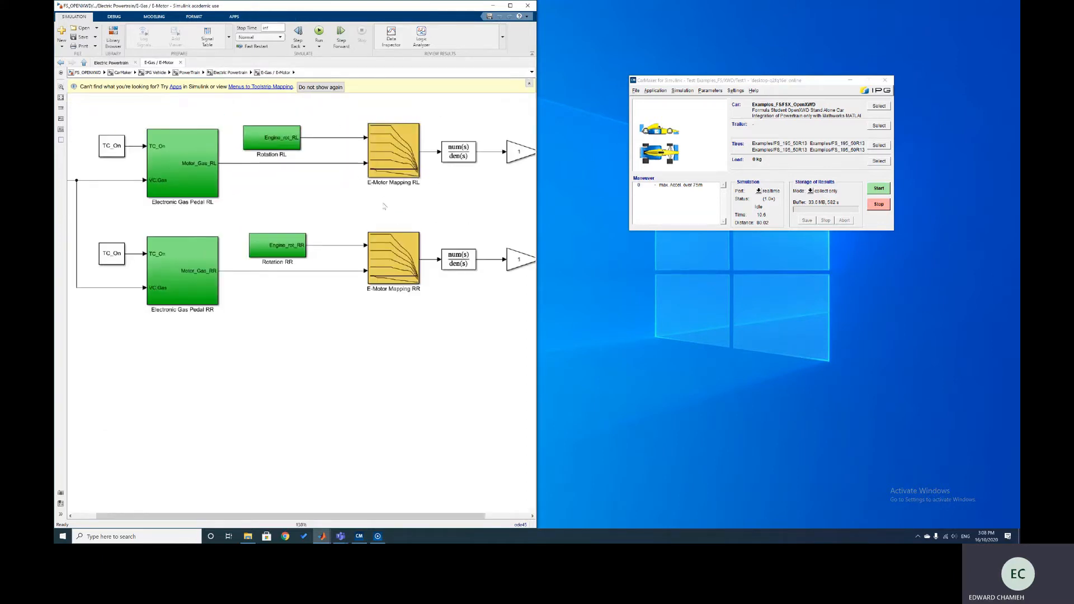
{"action": "scroll", "coordinate": [384, 206], "scroll_direction": "down", "scroll_amount": 5}
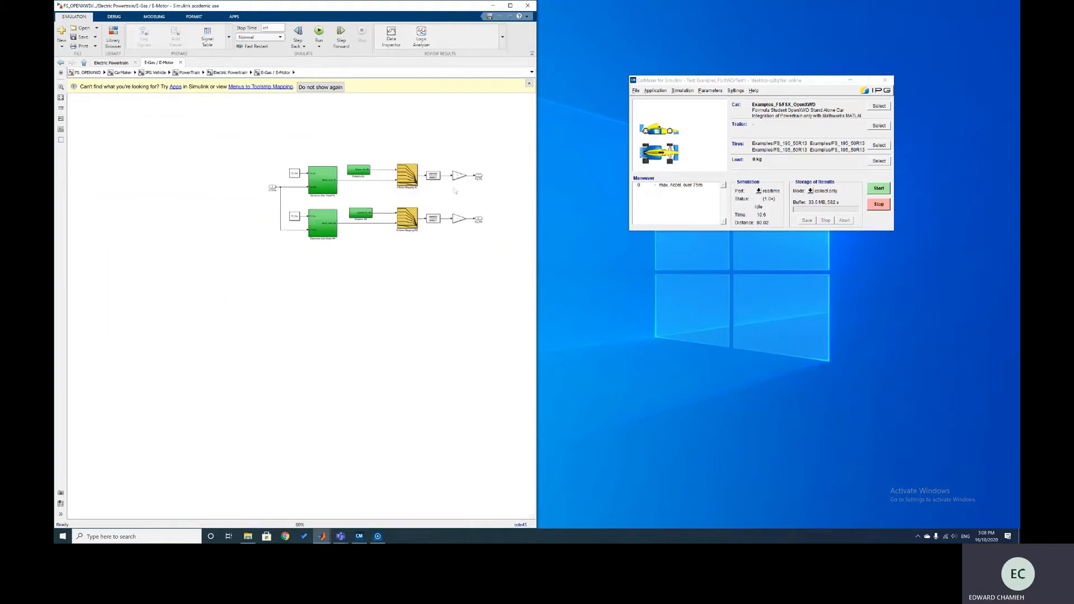
{"action": "scroll", "coordinate": [478, 188], "scroll_direction": "up", "scroll_amount": 3}
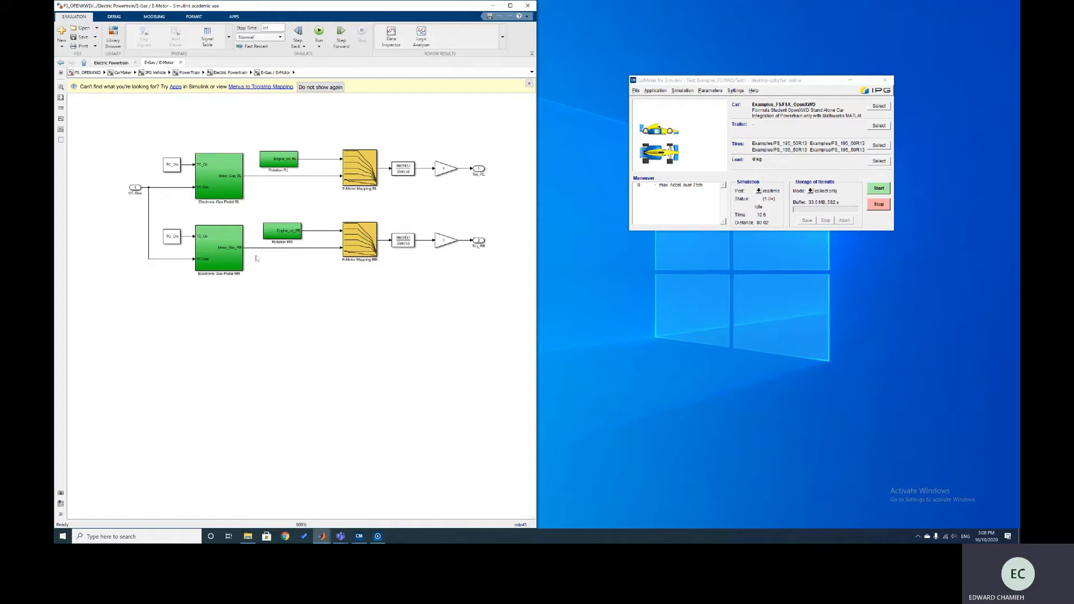
- Copy the VC.Gas read block from the Gas Pedal subsystem into the Electric Powertrain diagram
{"action": "left_click", "coordinate": [230, 73]}
{"action": "double_click", "coordinate": [205, 179]}
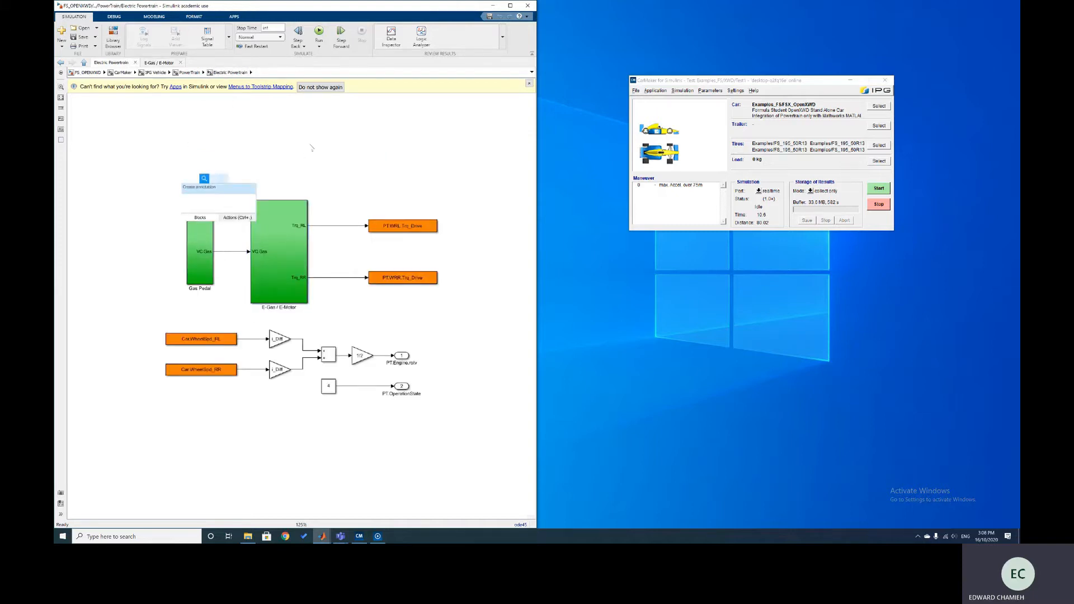
{"action": "left_click", "coordinate": [311, 148]}
{"action": "double_click", "coordinate": [203, 258]}
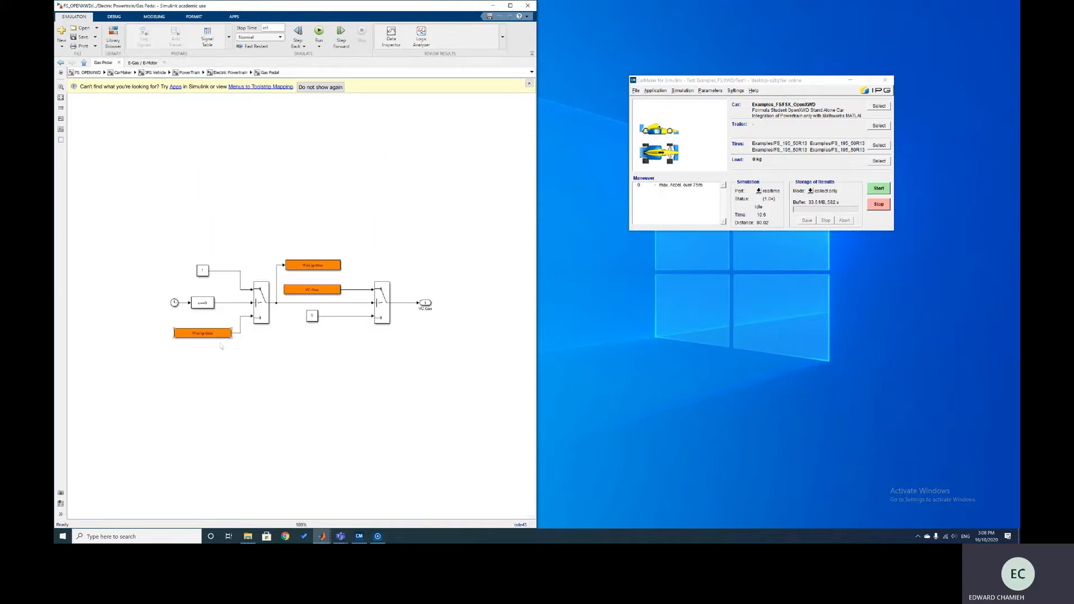
{"action": "left_click", "coordinate": [299, 290]}
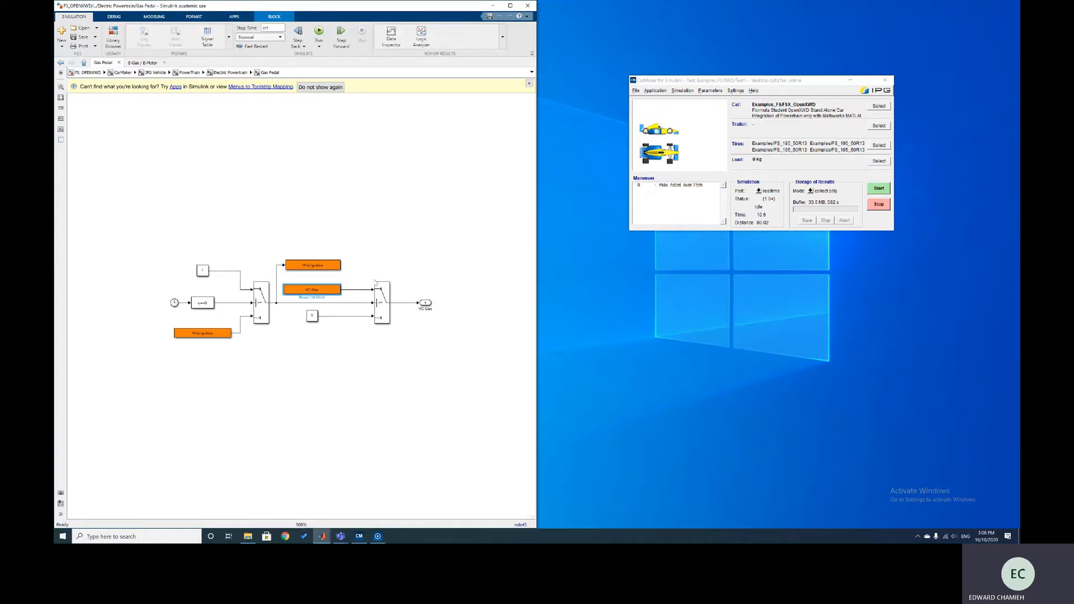
{"action": "left_click", "coordinate": [231, 74]}
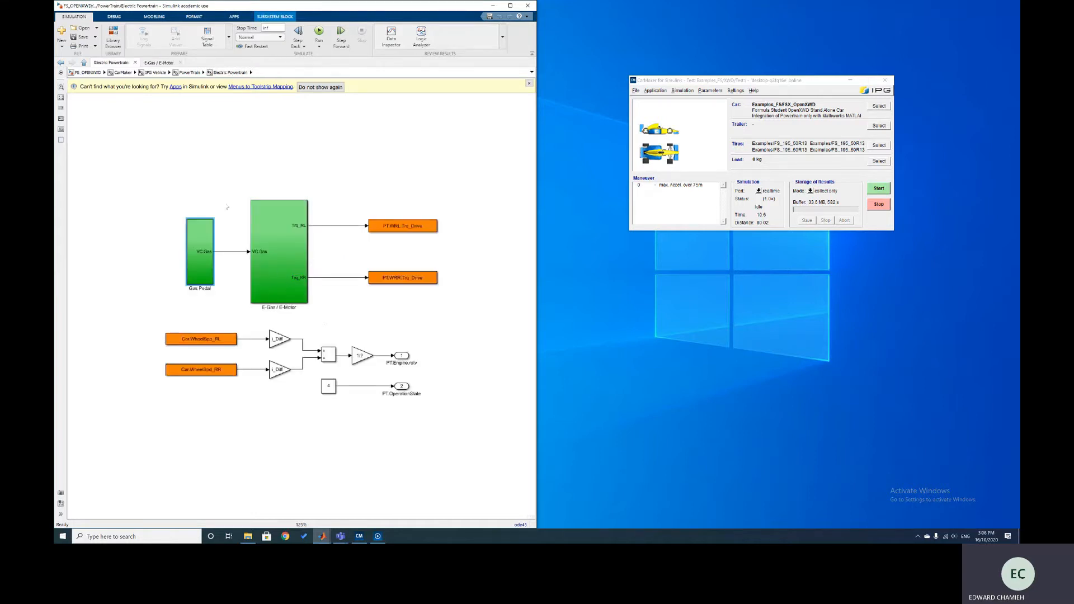
{"action": "key", "text": "ctrl+v"}
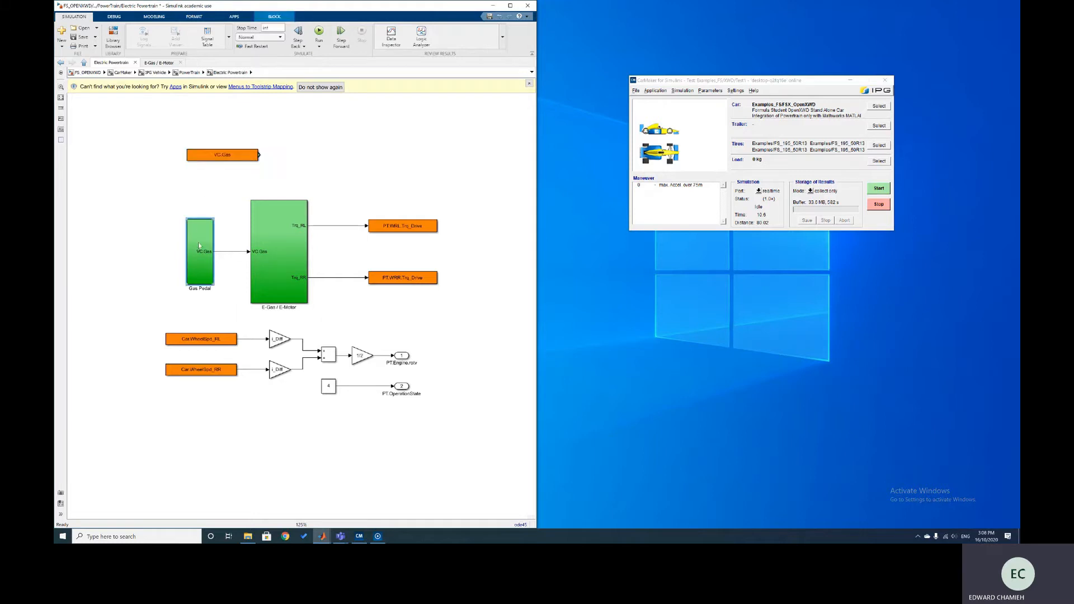
- Disconnect the Gas Pedal block from E-Gas / E-Motor, move it aside, and place the copied VC.Gas block in front of the free input
{"action": "left_click", "coordinate": [232, 251]}
{"action": "key", "text": "Delete"}
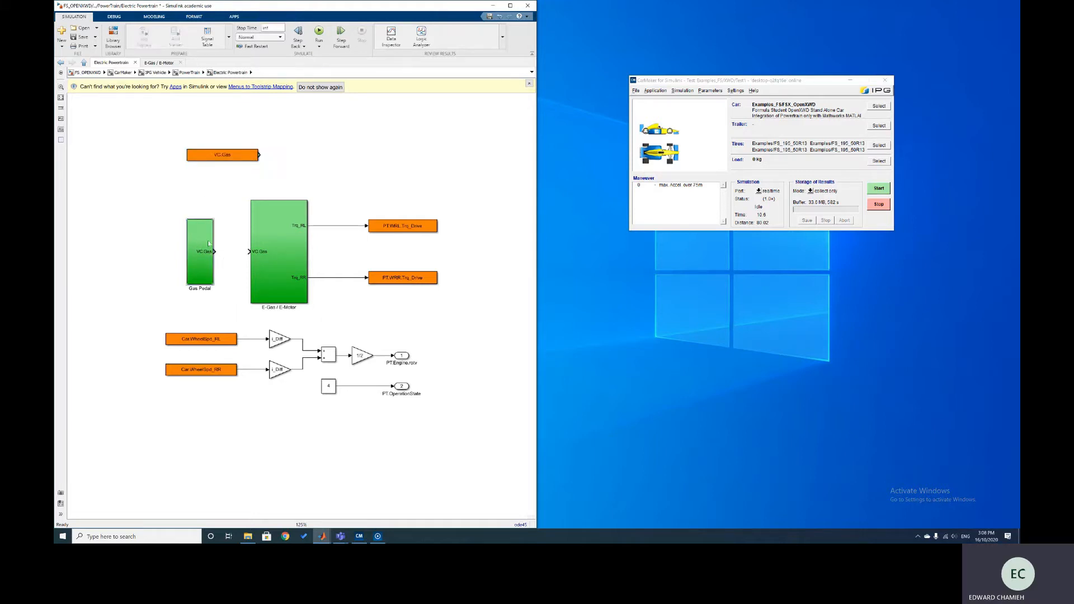
{"action": "left_click_drag", "start_coordinate": [208, 243], "coordinate": [99, 154]}
{"action": "left_click_drag", "start_coordinate": [200, 157], "coordinate": [155, 252]}
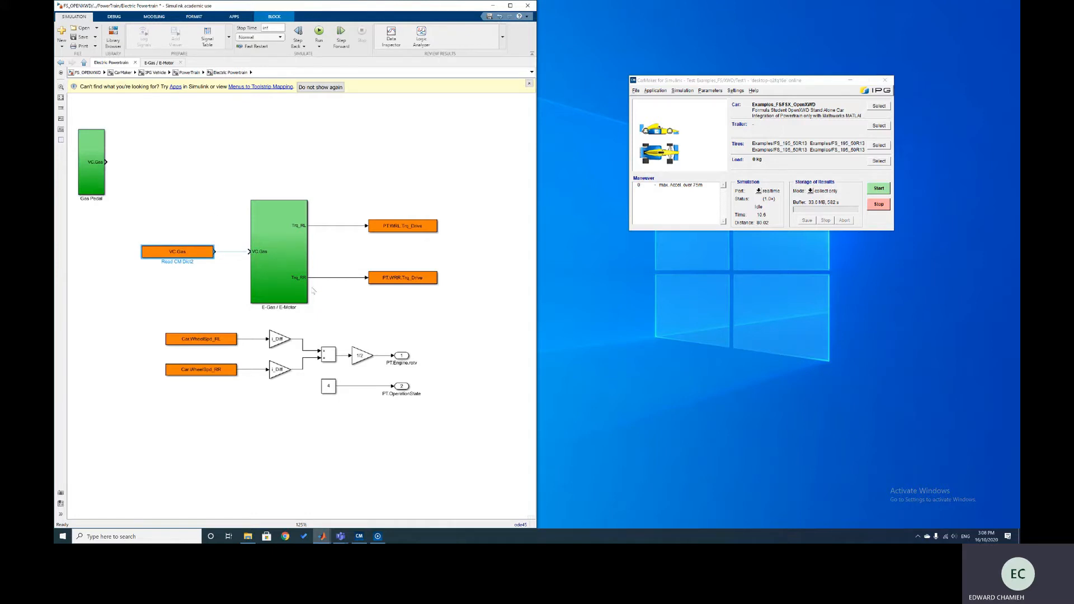
- Open the E-Gas / E-Motor subsystem and examine the contents of its Electronic Gas Pedal RL block
{"action": "double_click", "coordinate": [283, 266]}
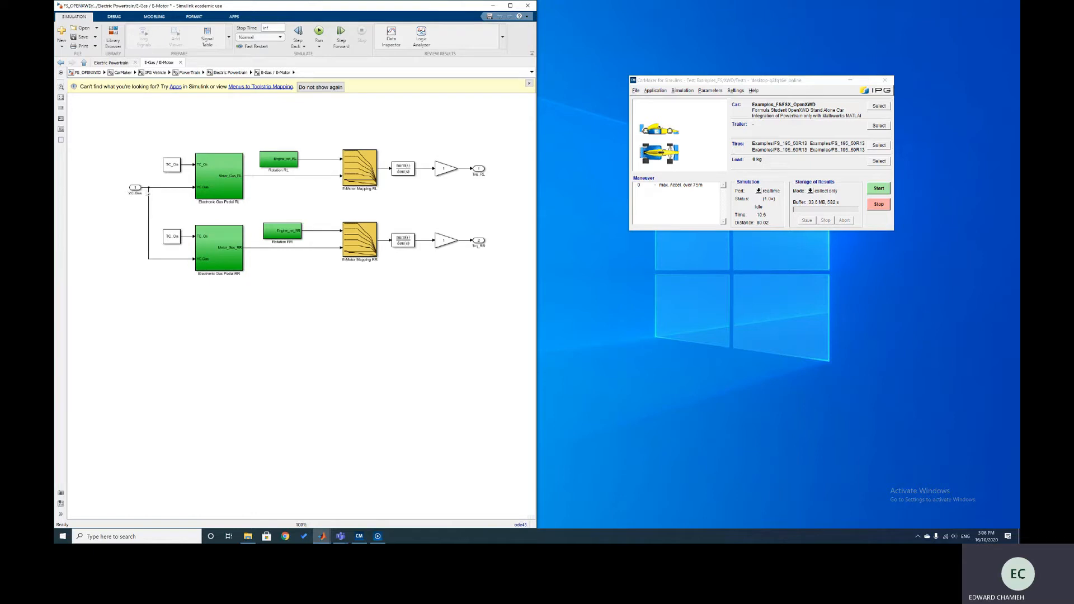
{"action": "double_click", "coordinate": [216, 169]}
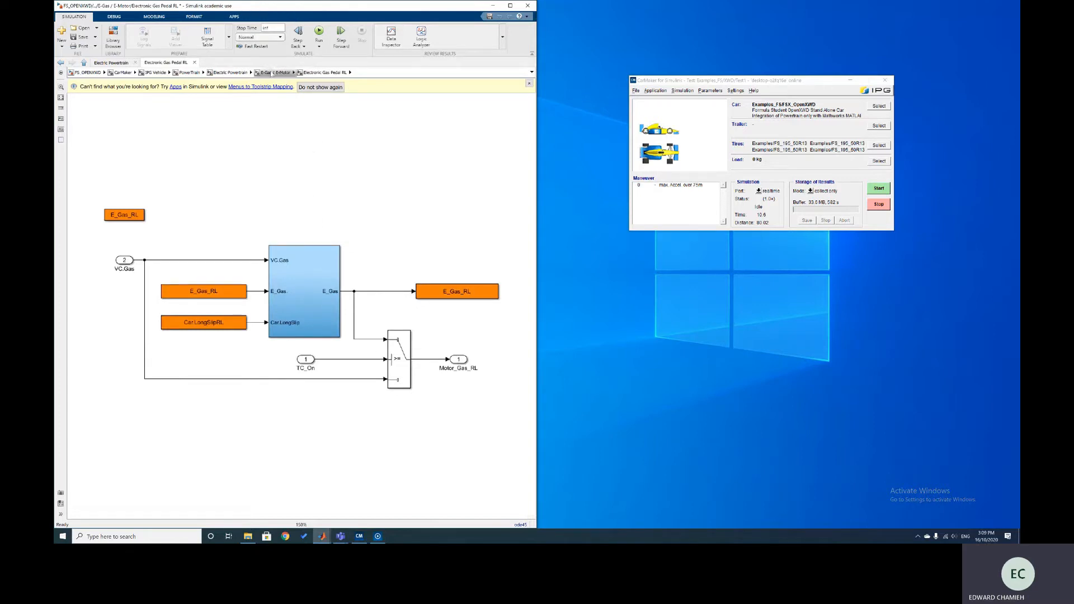
{"action": "left_click", "coordinate": [273, 73]}
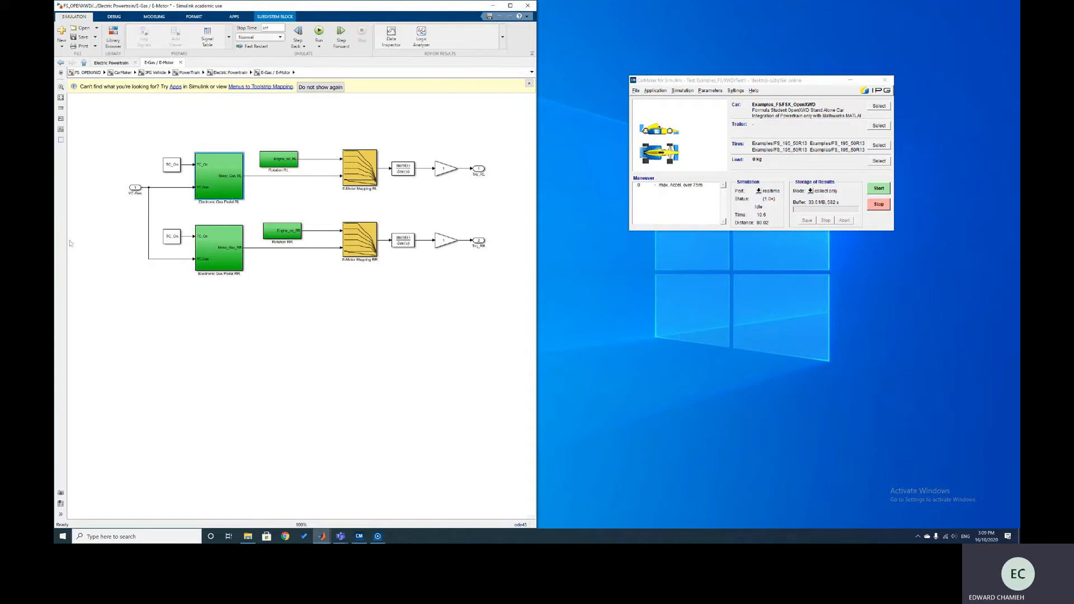
- Delete the VC.Gas signal lines feeding both Electronic Gas Pedal blocks and move the VC.Gas inport below the diagram
{"action": "double_click", "coordinate": [157, 193]}
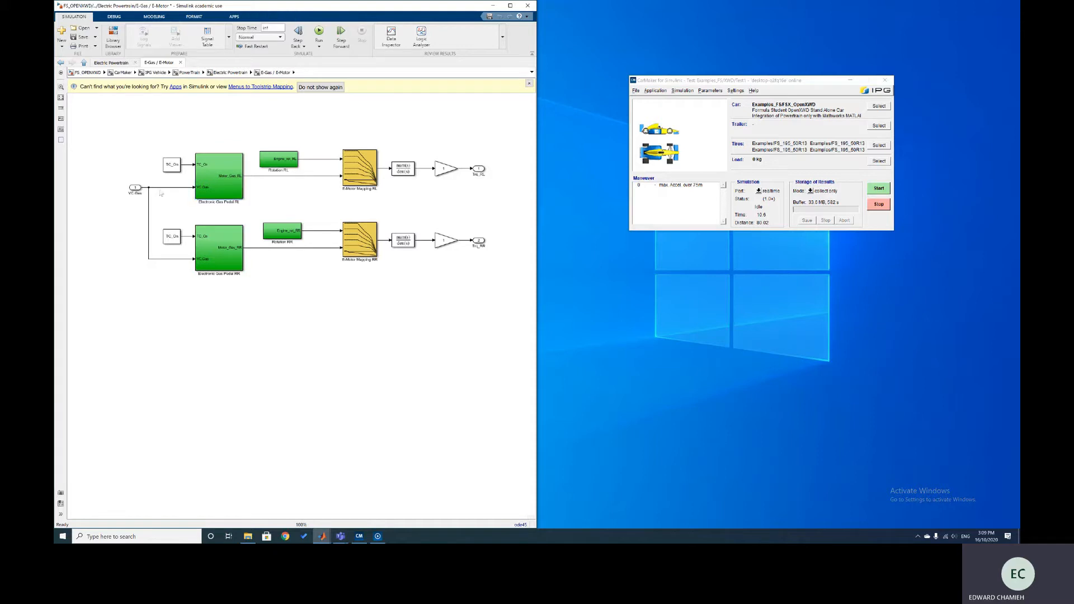
{"action": "left_click", "coordinate": [156, 226]}
{"action": "left_click", "coordinate": [163, 189]}
{"action": "left_click", "coordinate": [149, 207]}
{"action": "key", "text": "Delete"}
{"action": "left_click_drag", "start_coordinate": [135, 188], "coordinate": [137, 366]}
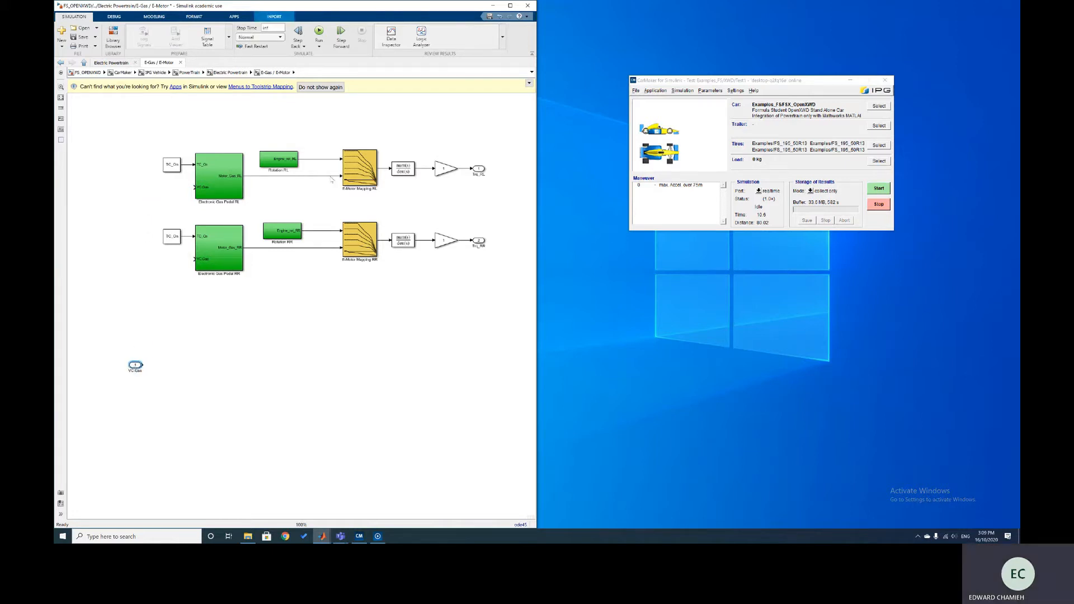
- Move both E-Motor Mapping blocks with their output chains below the green subsystems, beside the VC.Gas inport
{"action": "left_click_drag", "start_coordinate": [352, 115], "coordinate": [471, 285]}
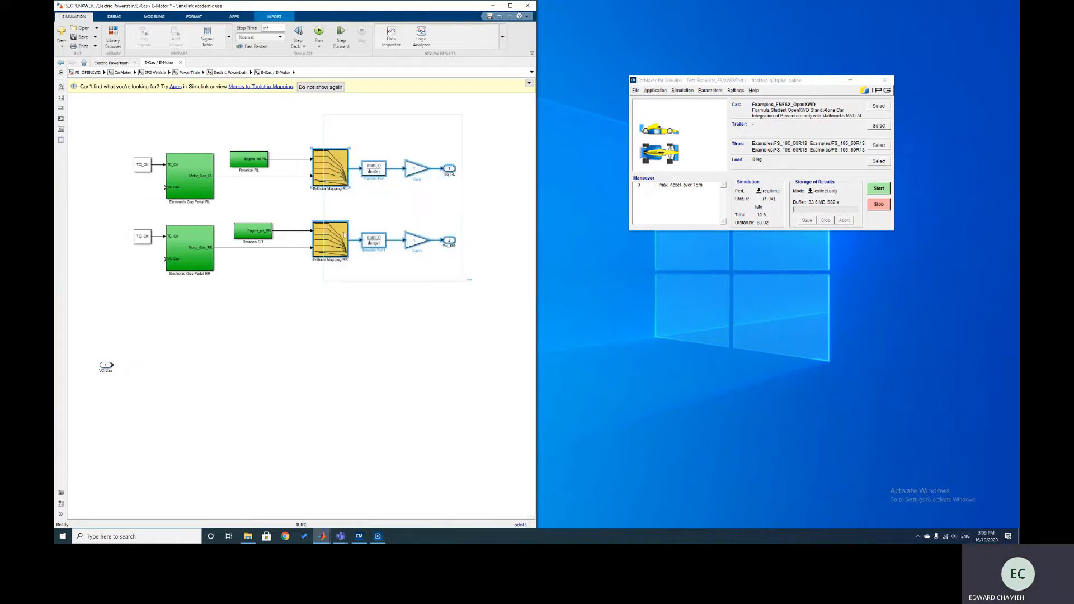
{"action": "left_click_drag", "start_coordinate": [340, 236], "coordinate": [353, 411]}
{"action": "left_click", "coordinate": [276, 348]}
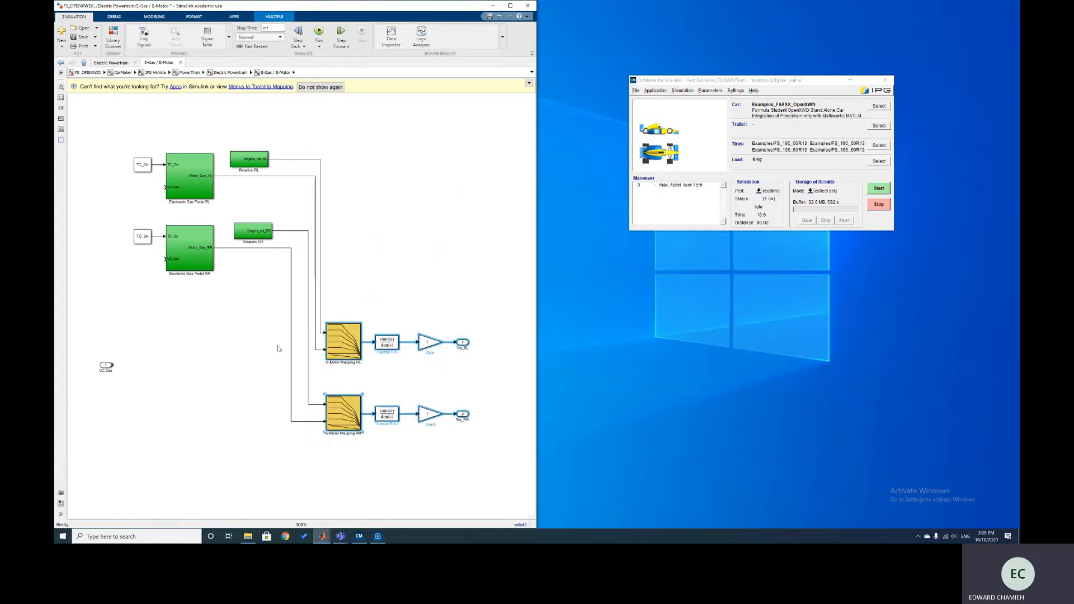
- Delete the old input lines of both E-Motor Mapping blocks and wire VC.Gas to the lower input of each
{"action": "left_click_drag", "start_coordinate": [259, 313], "coordinate": [337, 258]}
{"action": "key", "text": "Delete"}
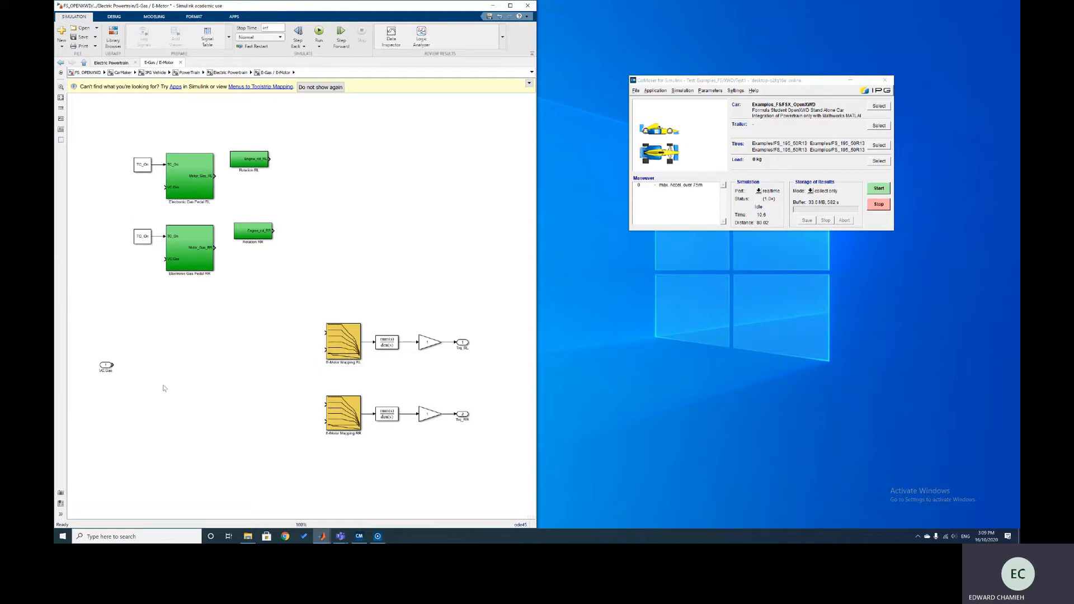
{"action": "left_click", "coordinate": [317, 350]}
{"action": "left_click_drag", "start_coordinate": [216, 370], "coordinate": [215, 365]}
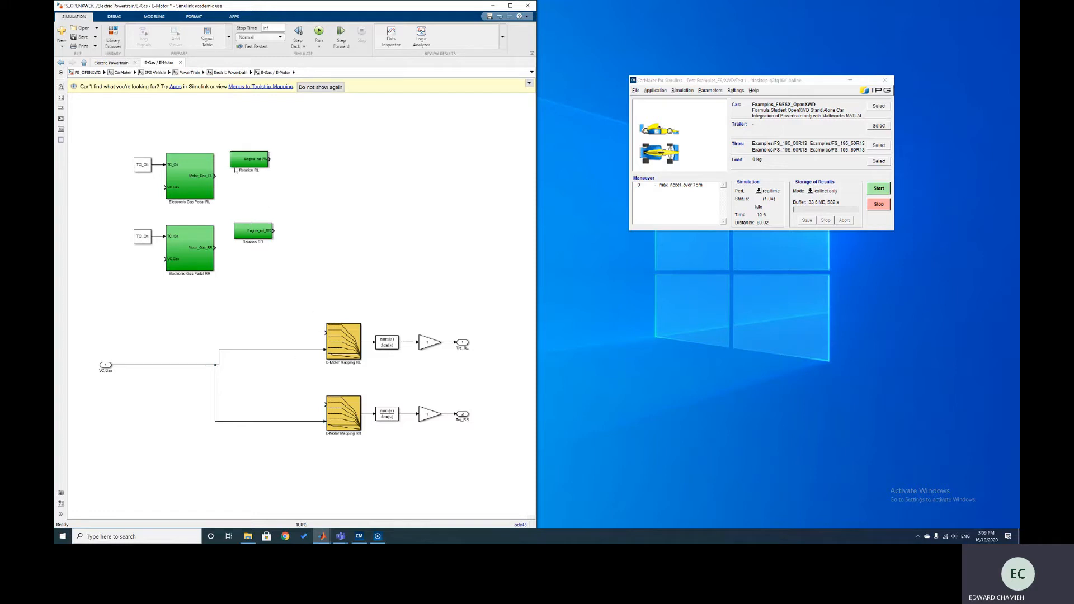
- Copy the wheel speed read block and its two gains from Rotation RL and connect them to E-Motor Mapping RL's upper input
{"action": "double_click", "coordinate": [238, 159]}
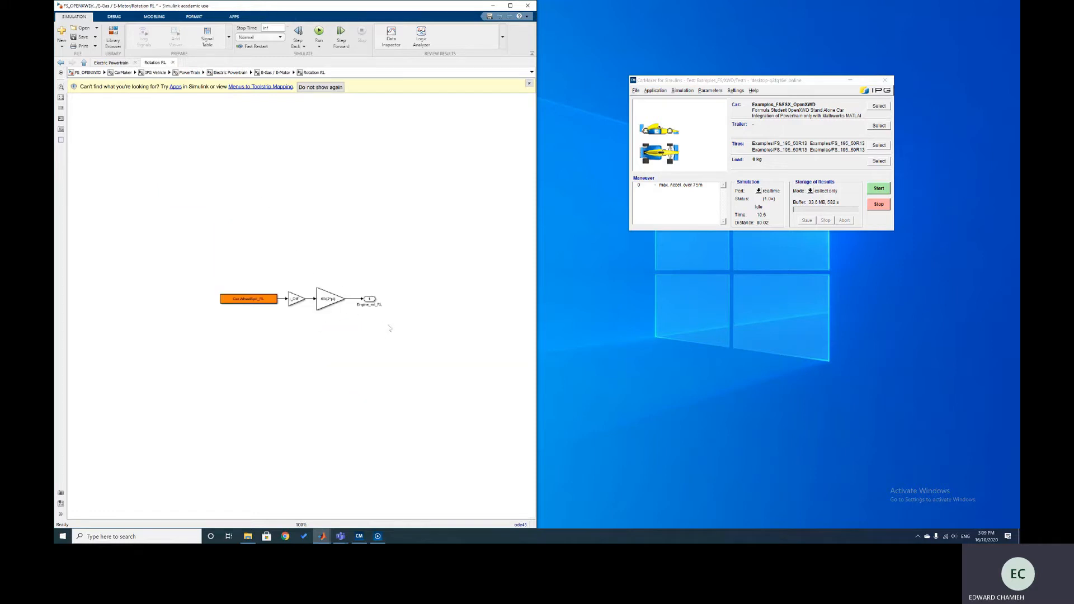
{"action": "left_click_drag", "start_coordinate": [390, 323], "coordinate": [213, 289]}
{"action": "left_click", "coordinate": [332, 358]}
{"action": "left_click_drag", "start_coordinate": [325, 341], "coordinate": [246, 289]}
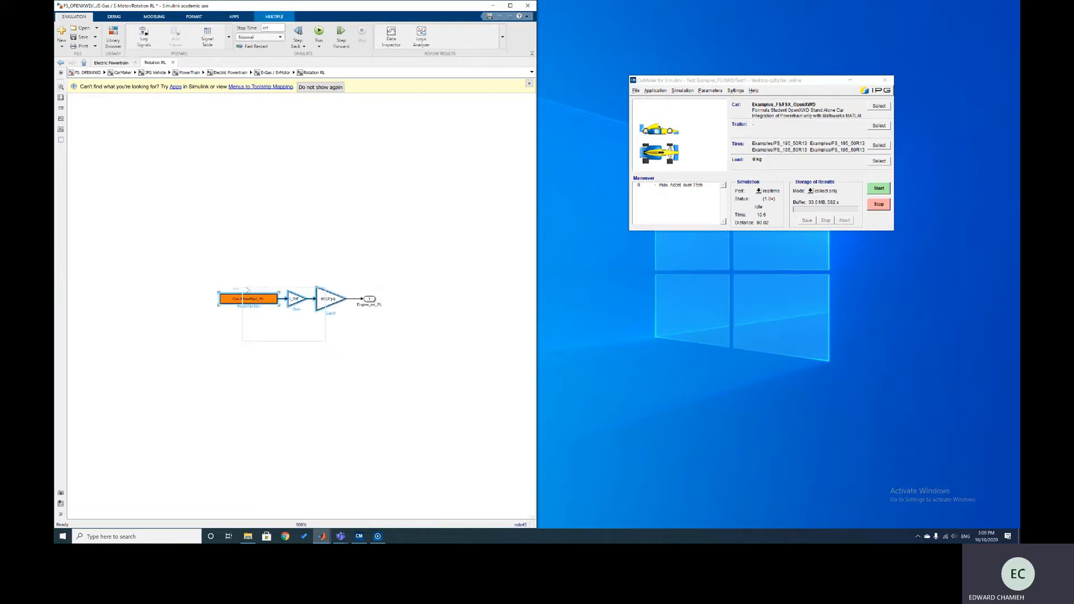
{"action": "key", "text": "Escape"}
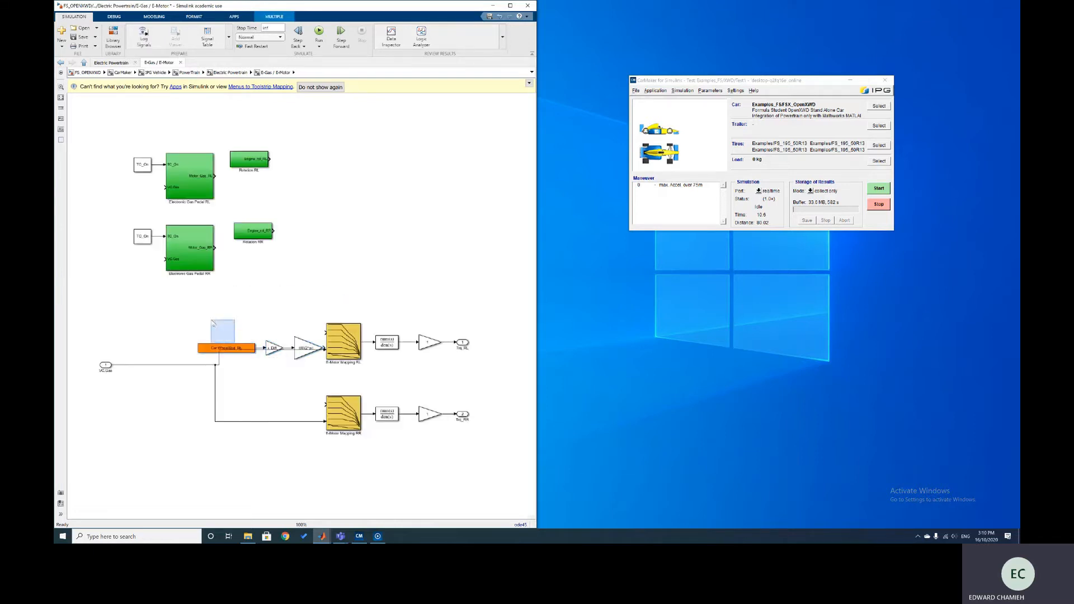
{"action": "left_click_drag", "start_coordinate": [193, 330], "coordinate": [325, 333]}
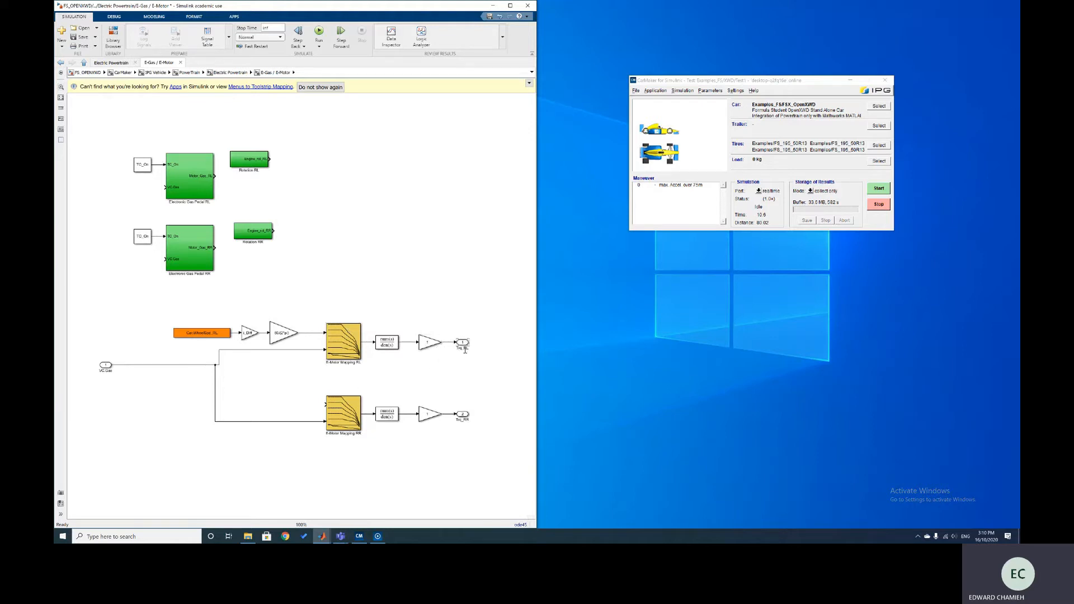
- Duplicate the wheel speed chain for E-Motor Mapping RR's upper input and set its read variable to Car.WheelSpd_RR
{"action": "left_click_drag", "start_coordinate": [161, 314], "coordinate": [227, 407]}
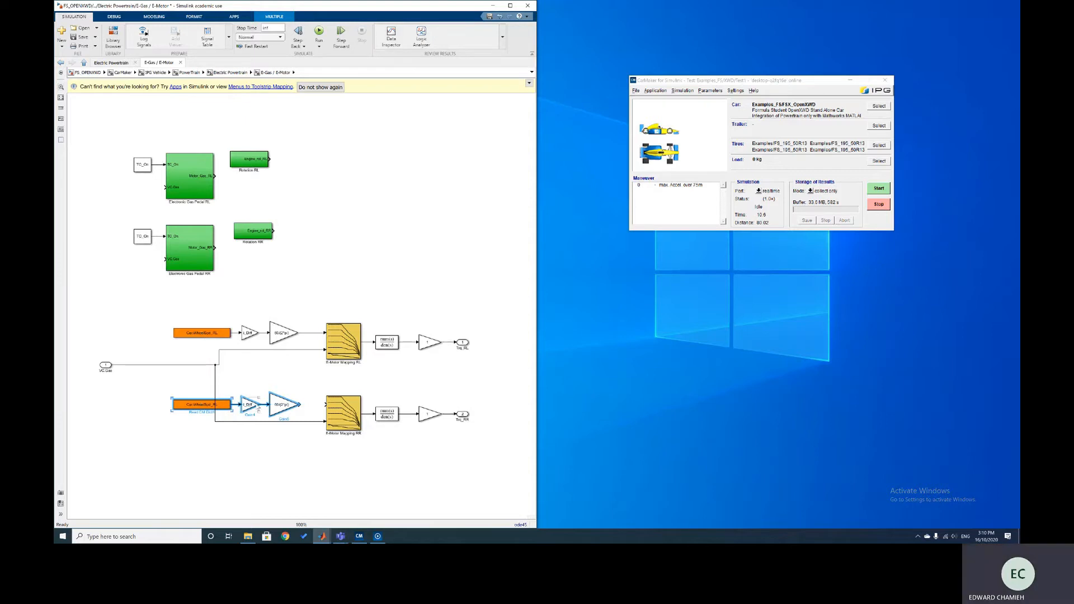
{"action": "left_click", "coordinate": [301, 410]}
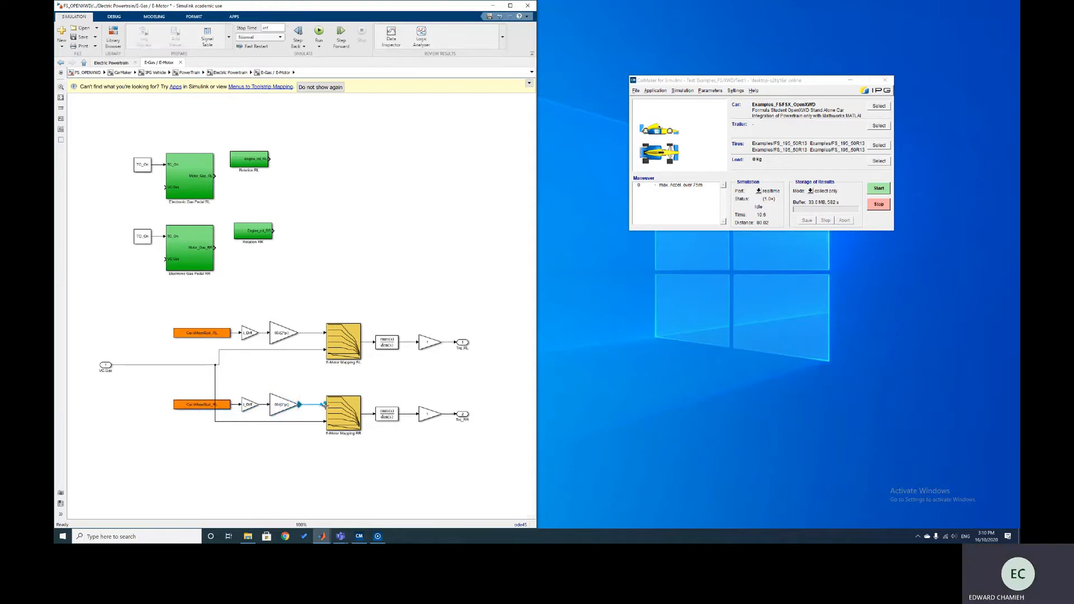
{"action": "double_click", "coordinate": [222, 408]}
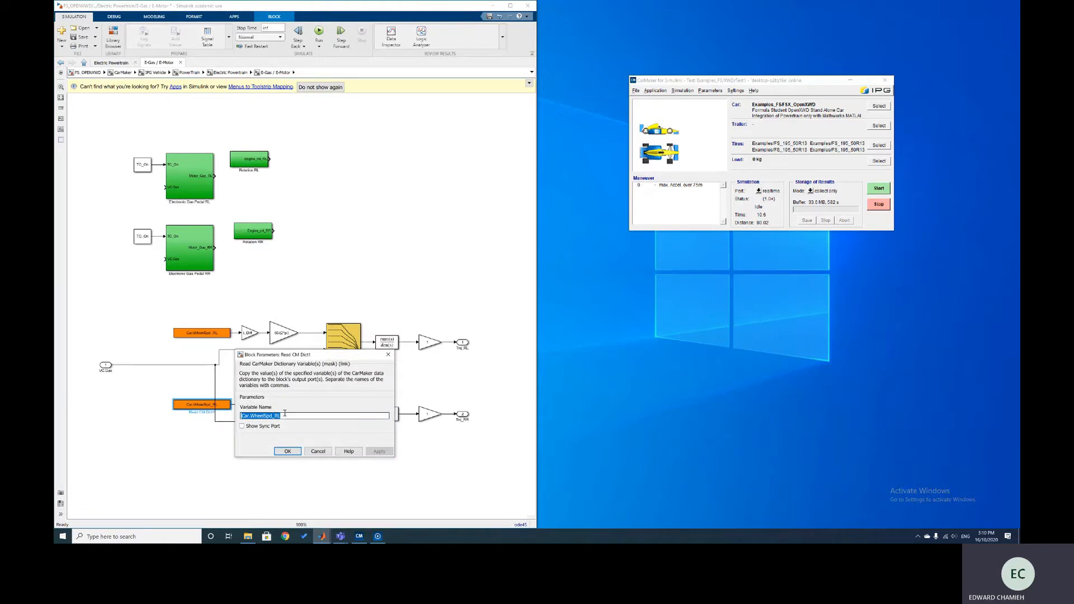
{"action": "left_click", "coordinate": [283, 416]}
{"action": "key", "text": "BackSpace"}
{"action": "left_click", "coordinate": [297, 453]}
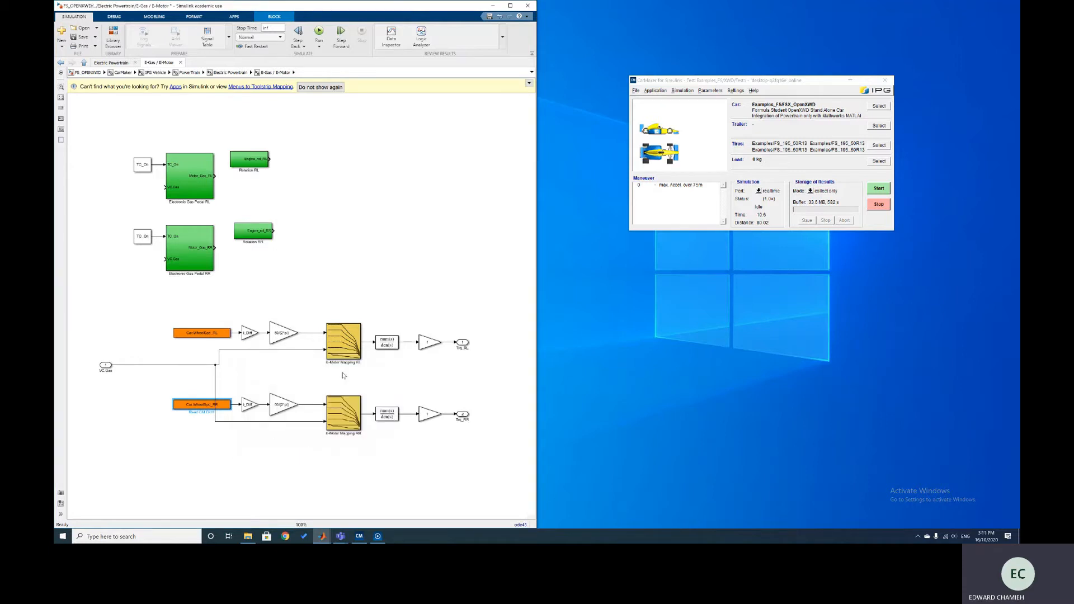
{"action": "left_click", "coordinate": [415, 278]}
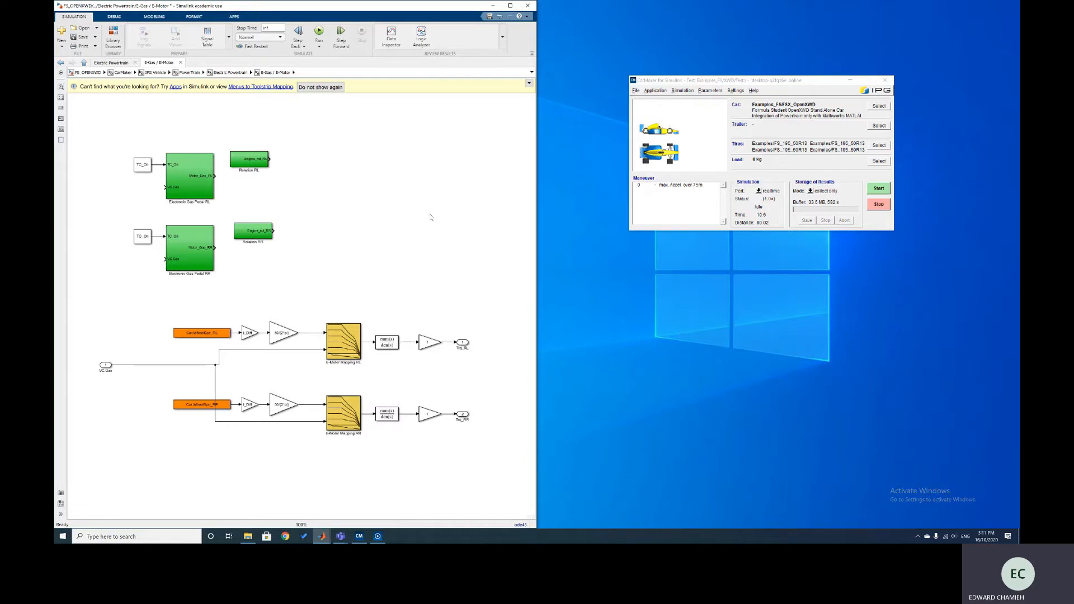
- Check the row, column and table data parameters of the E-Motor Mapping RL lookup table
{"action": "double_click", "coordinate": [343, 342]}
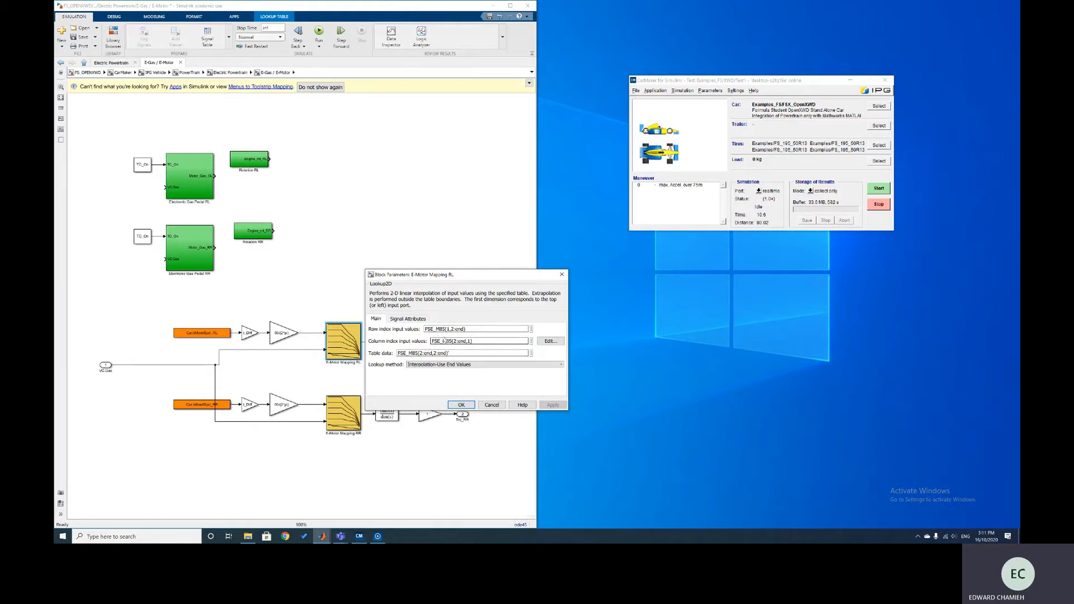
{"action": "left_click", "coordinate": [465, 404]}
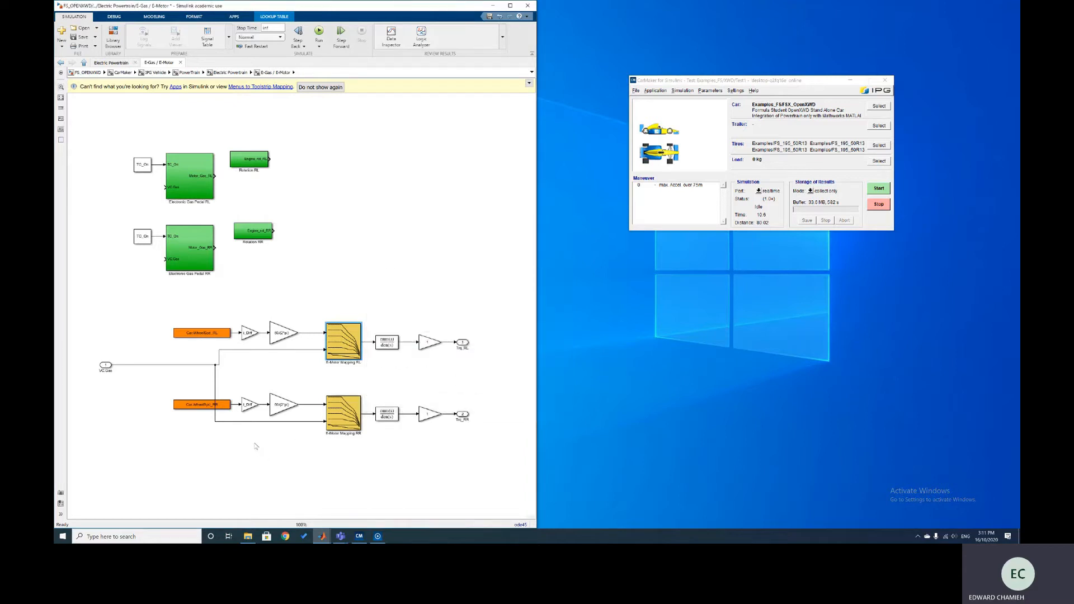
- Switch to File Explorer and open FSE_Define_MotorCharacteristic from the src_cm4sl folder of C:\CM_Projects\Tutorial1
{"action": "left_click", "coordinate": [248, 536]}
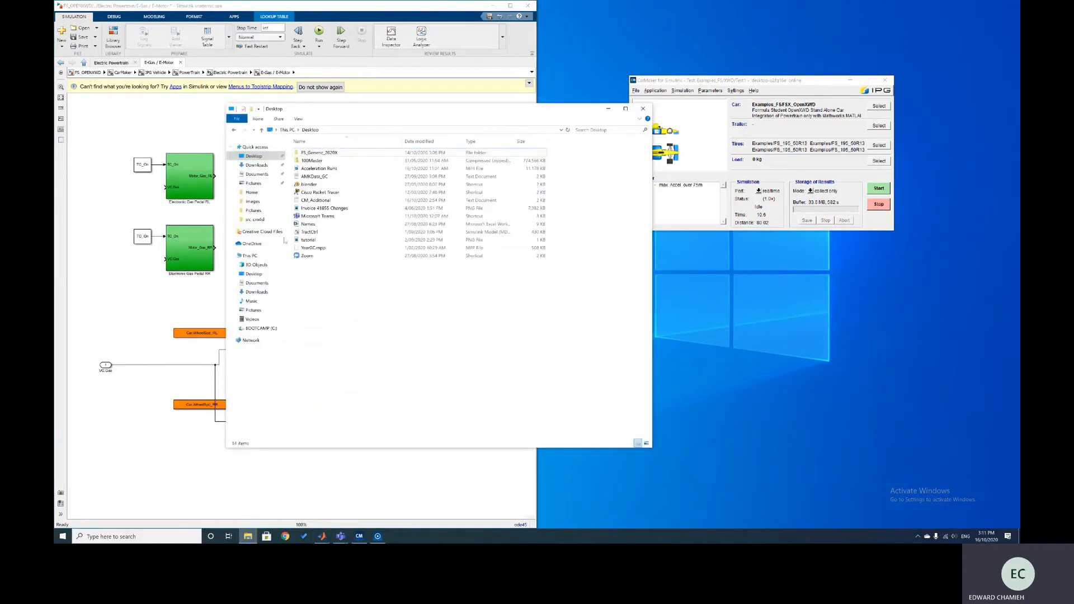
{"action": "left_click", "coordinate": [249, 255]}
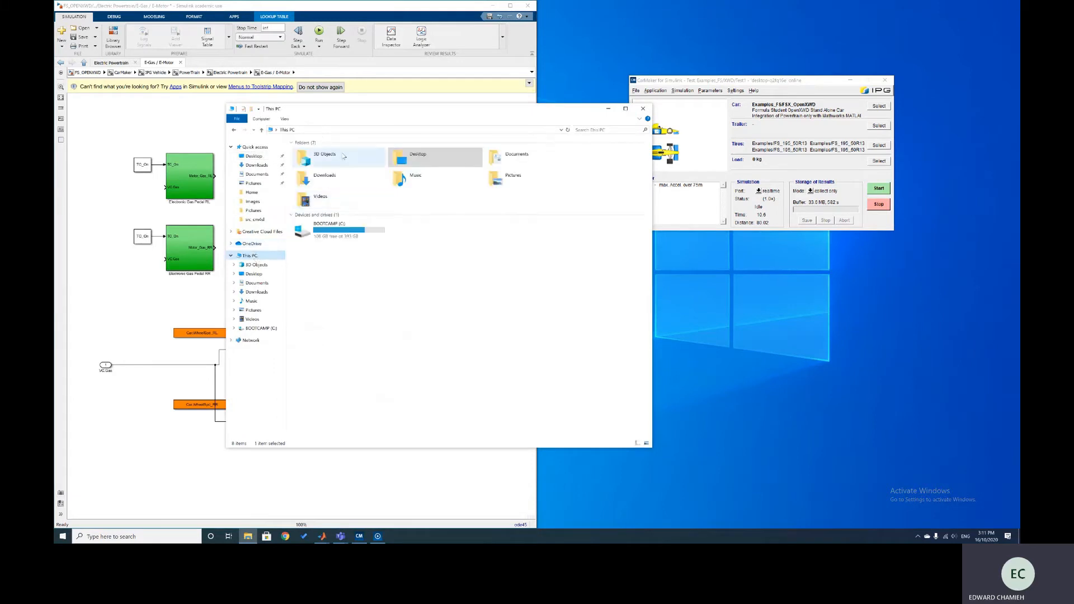
{"action": "double_click", "coordinate": [325, 229]}
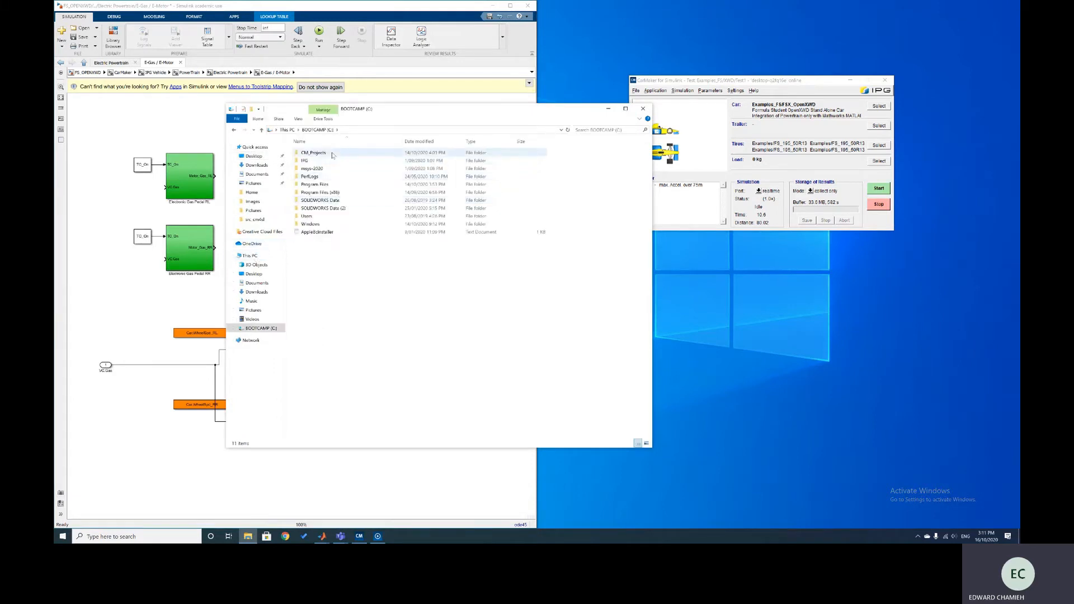
{"action": "double_click", "coordinate": [331, 159]}
{"action": "double_click", "coordinate": [310, 176]}
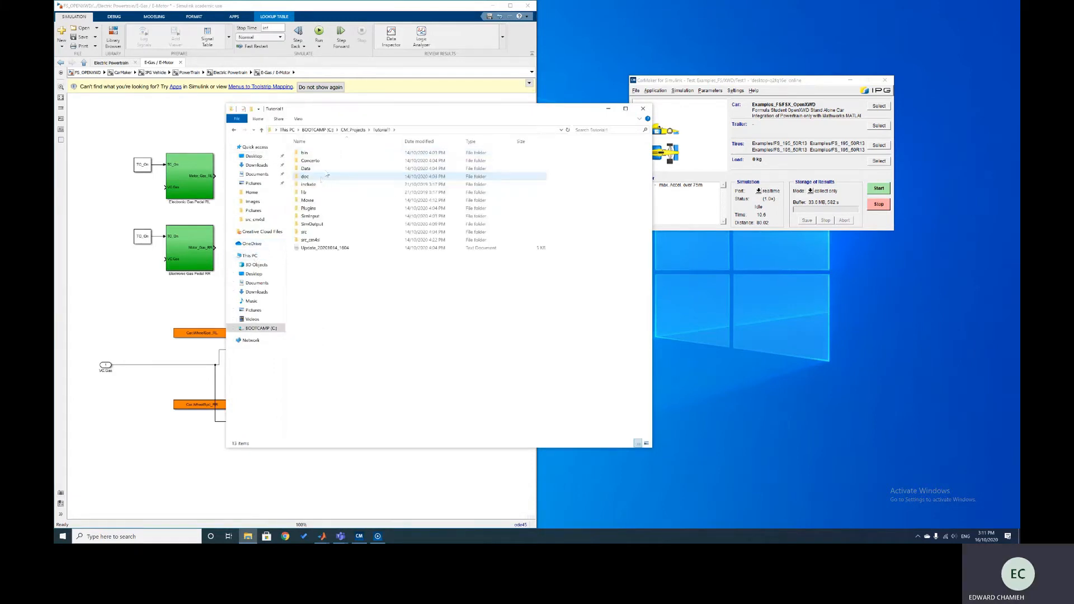
{"action": "double_click", "coordinate": [311, 240]}
{"action": "left_click", "coordinate": [337, 311]}
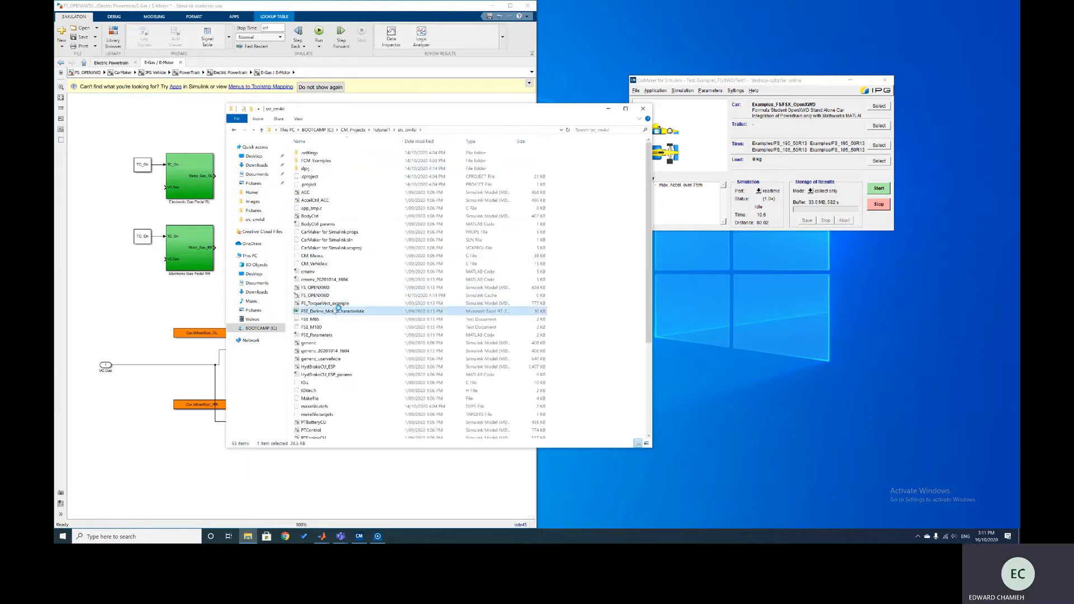
{"action": "double_click", "coordinate": [337, 310]}
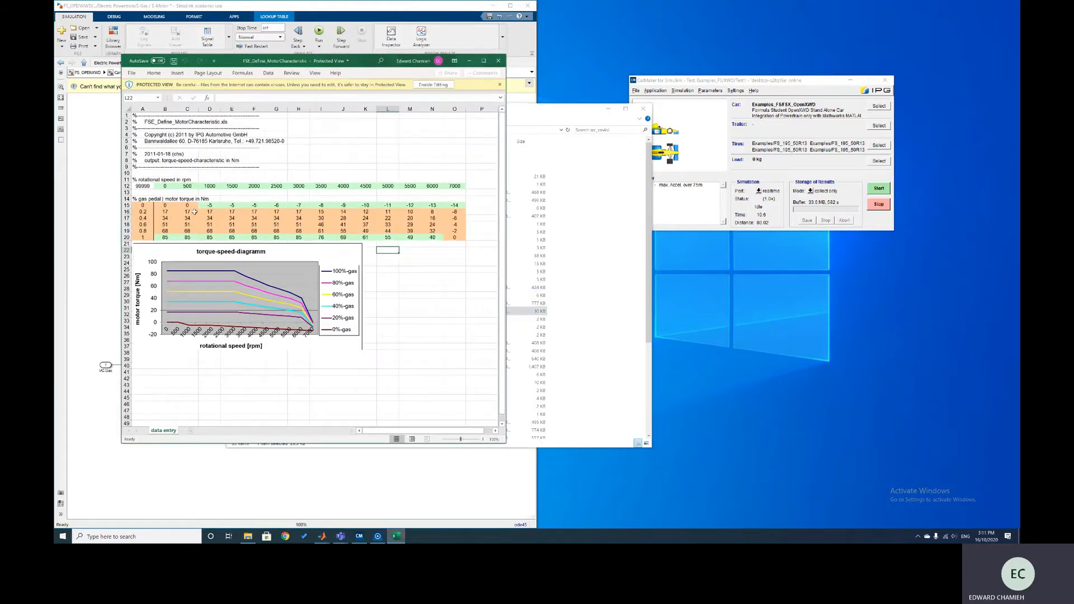
- Enable editing in the workbook and enter 21 Nm as the full-gas motor torque at 0, 500 and 1000 rpm
{"action": "left_click", "coordinate": [165, 237]}
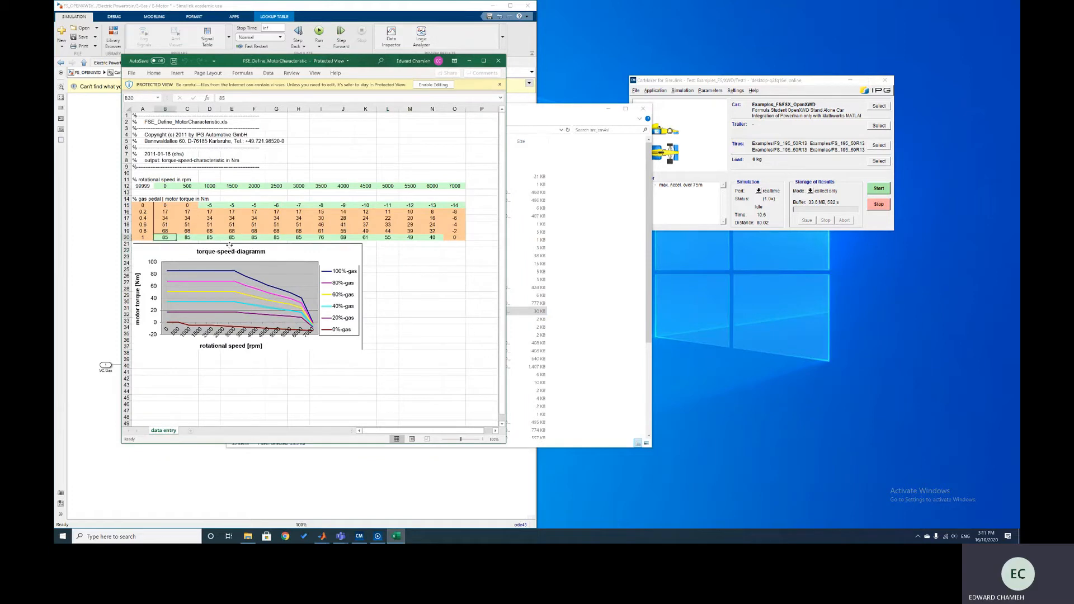
{"action": "left_click", "coordinate": [180, 237]}
{"action": "left_click", "coordinate": [421, 84]}
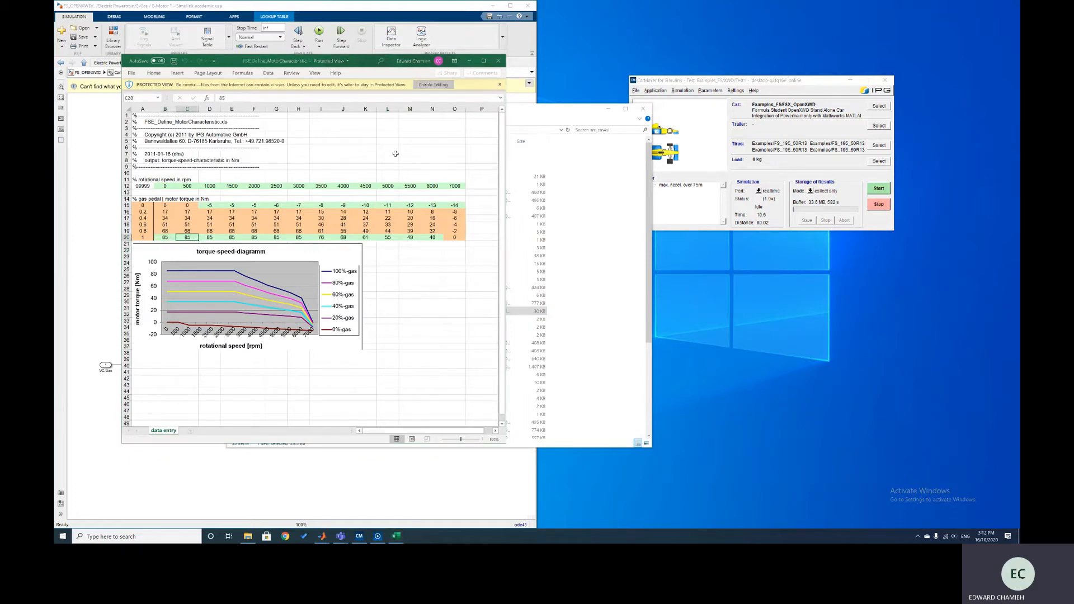
{"action": "left_click", "coordinate": [174, 271]}
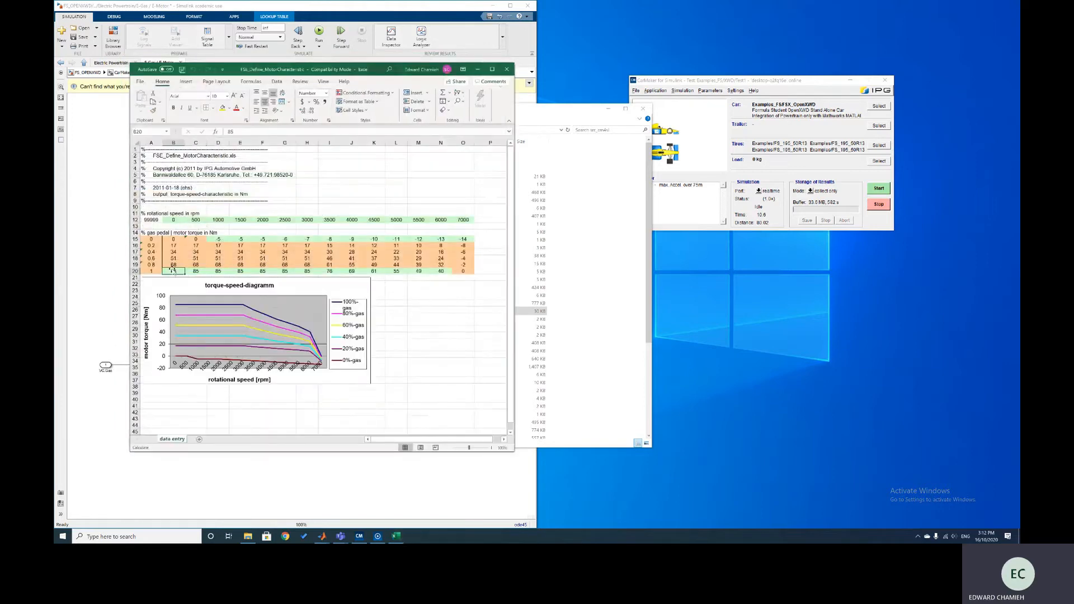
{"action": "type", "text": "21"}
{"action": "left_click", "coordinate": [204, 271]}
{"action": "type", "text": "21"}
{"action": "left_click", "coordinate": [217, 271]}
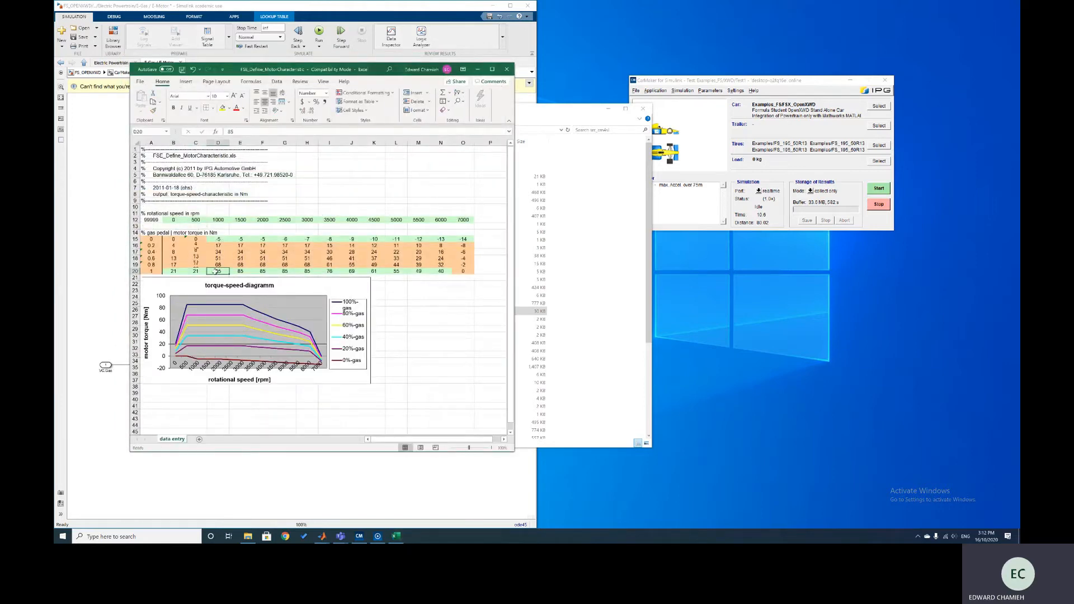
{"action": "type", "text": "21"}
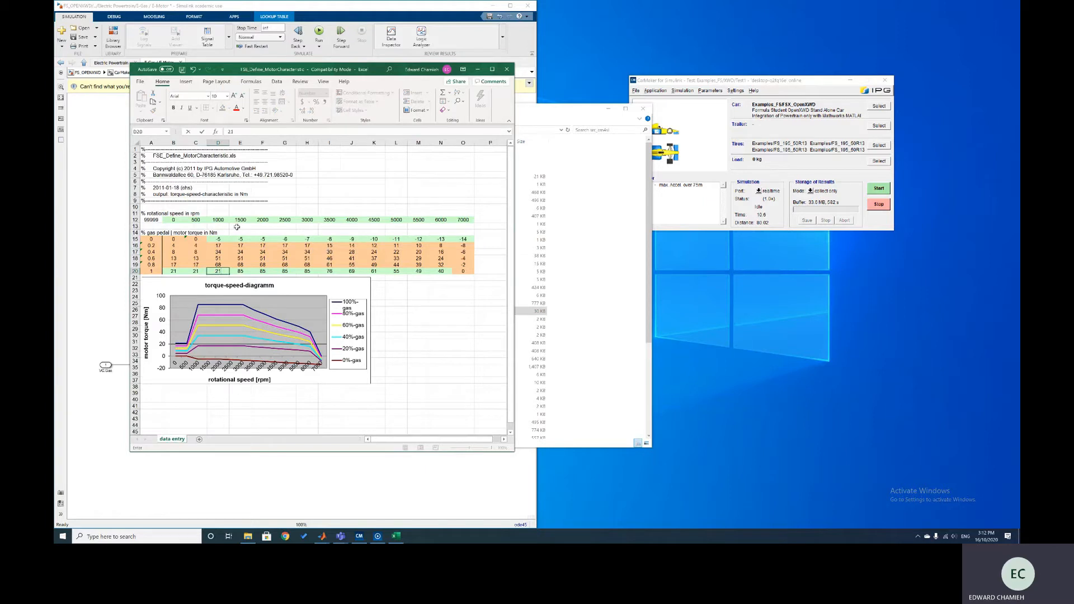
- Examine the rotational speed row and the full-gas torque row, and close the workbook without saving
{"action": "left_click", "coordinate": [173, 225]}
{"action": "left_click_drag", "start_coordinate": [174, 220], "coordinate": [464, 220]}
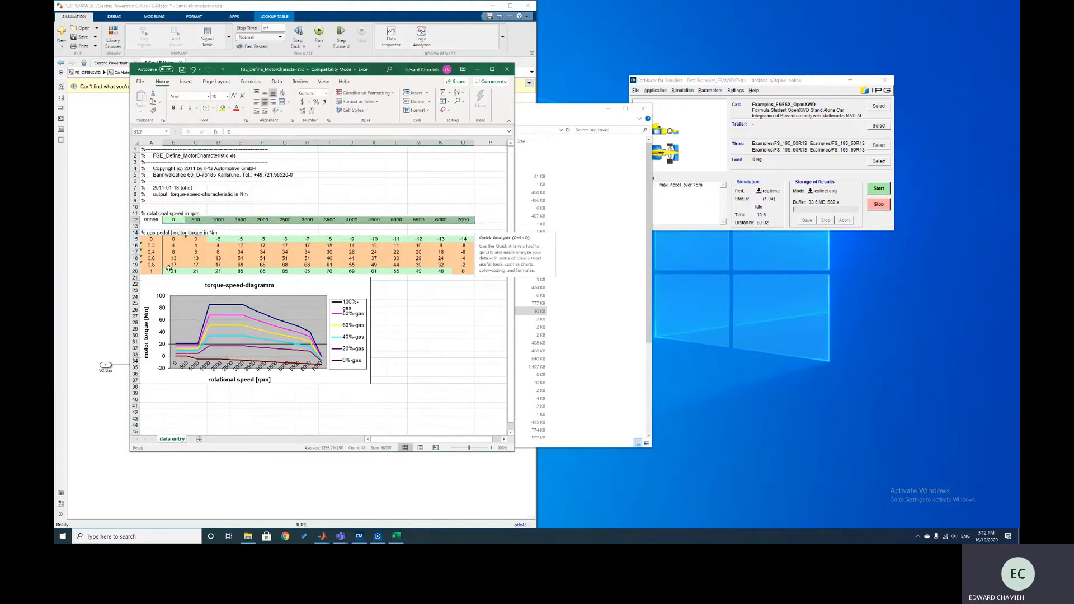
{"action": "left_click_drag", "start_coordinate": [174, 272], "coordinate": [441, 270]}
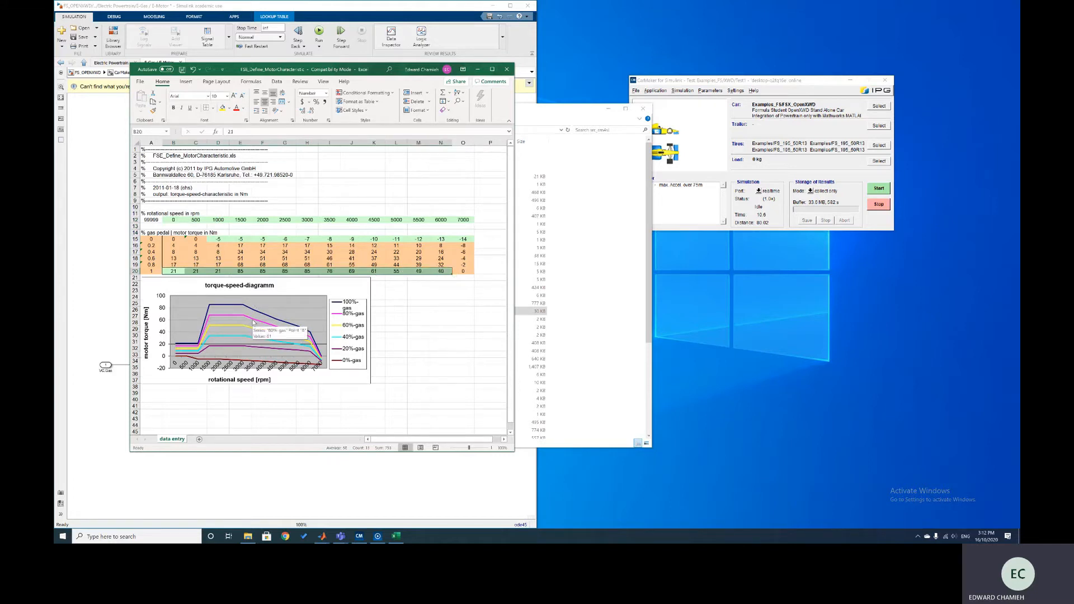
{"action": "left_click", "coordinate": [506, 71]}
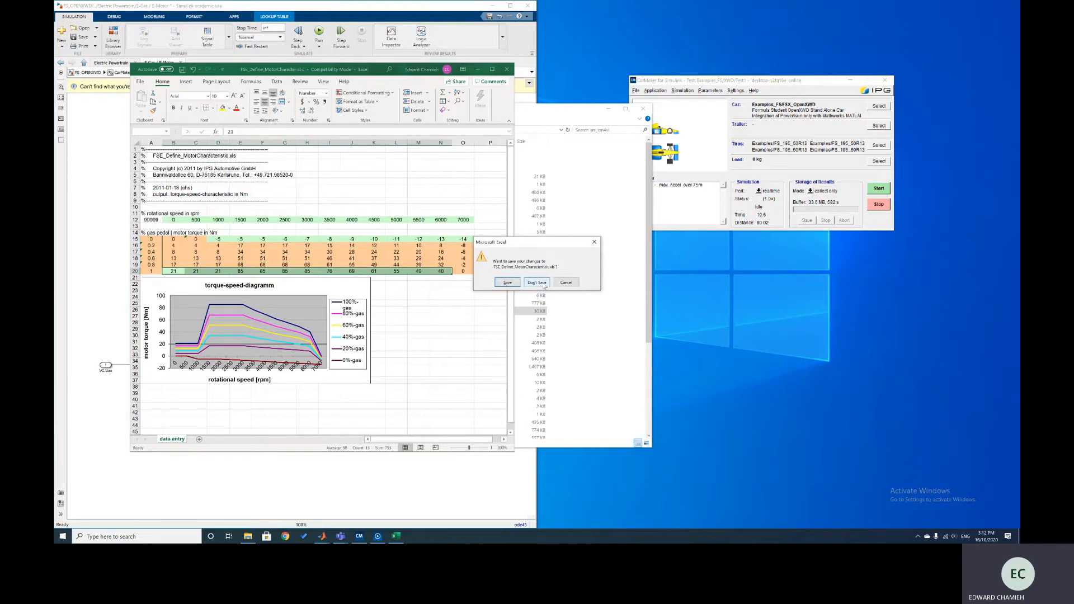
{"action": "left_click", "coordinate": [530, 284]}
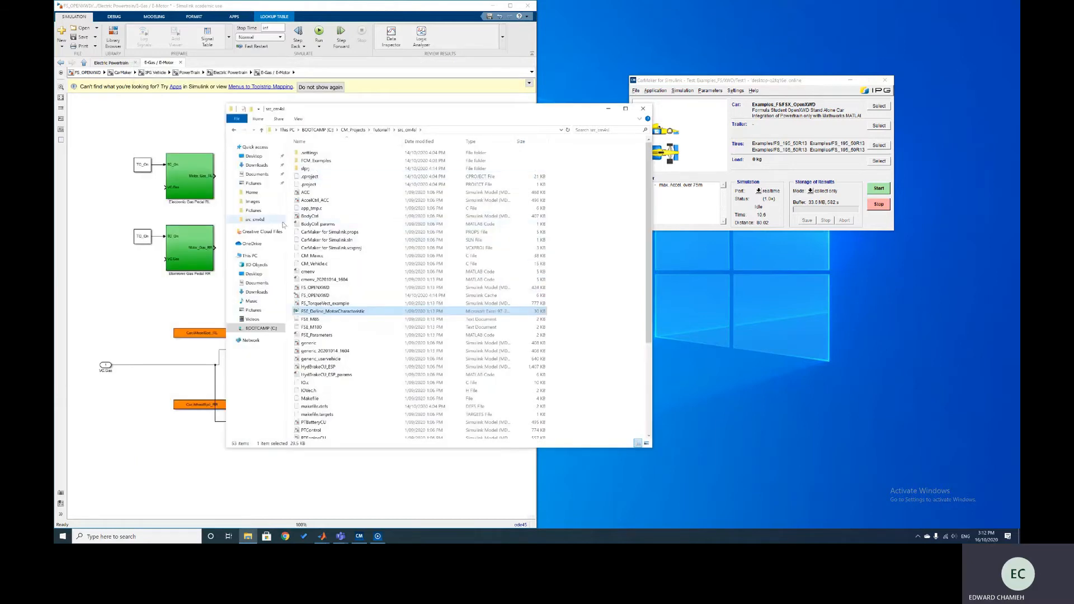
- Copy the AMKData_GC text file from the Desktop into the src_cm4sl folder of C:\CM_Projects\Tutorial1
{"action": "left_click", "coordinate": [253, 156]}
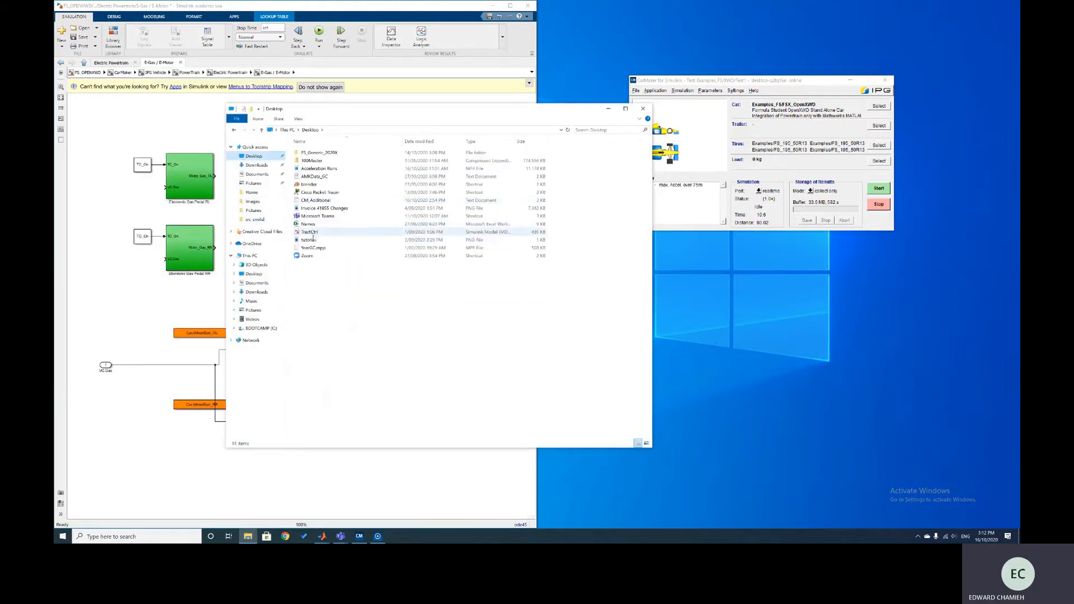
{"action": "left_click", "coordinate": [315, 177]}
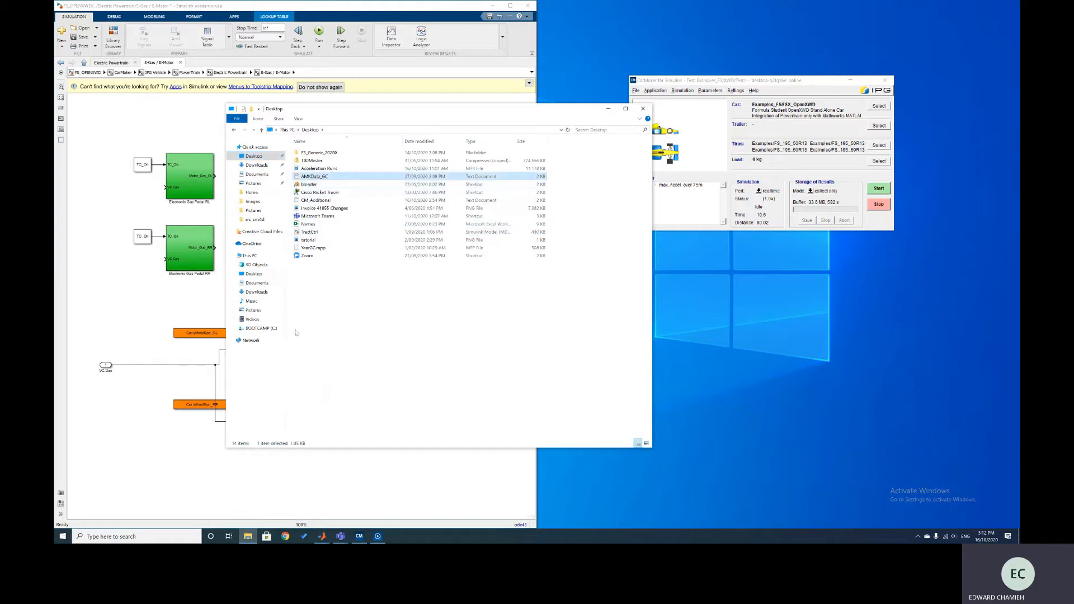
{"action": "left_click", "coordinate": [249, 255]}
{"action": "double_click", "coordinate": [326, 238]}
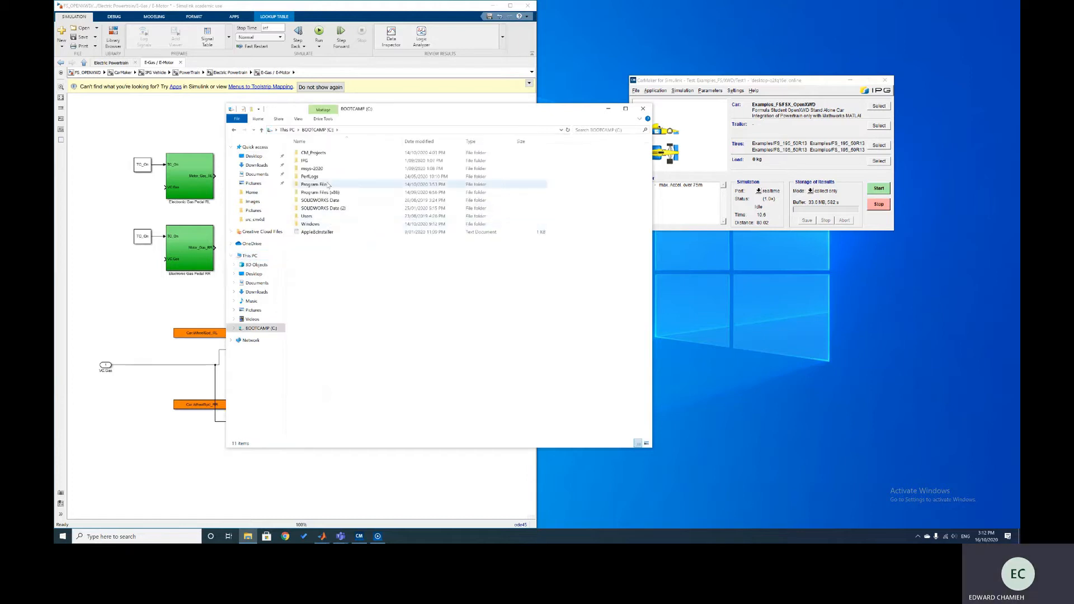
{"action": "double_click", "coordinate": [333, 157]}
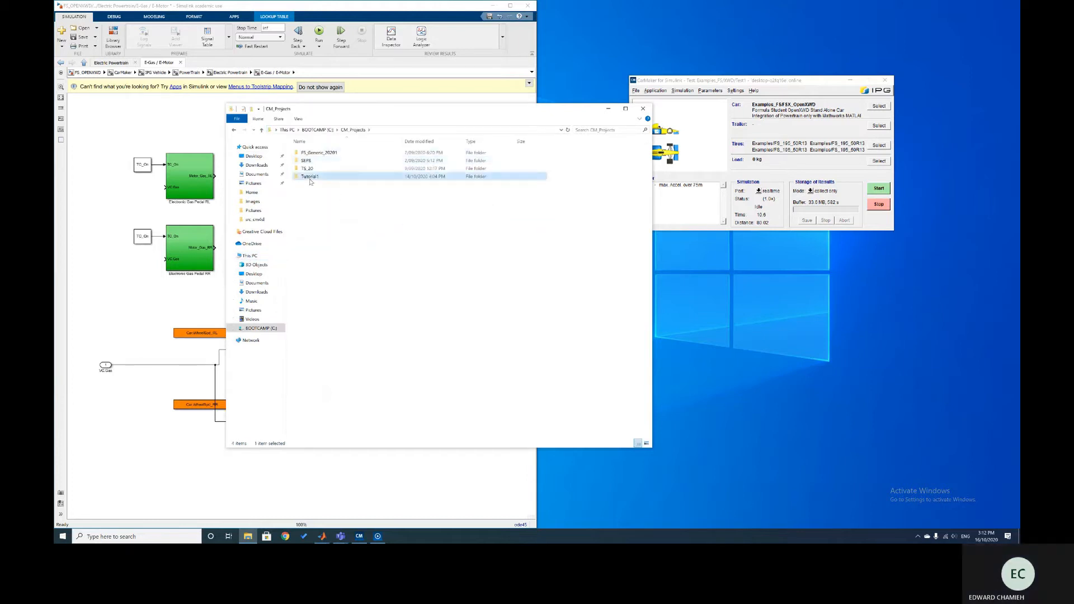
{"action": "double_click", "coordinate": [321, 176]}
{"action": "double_click", "coordinate": [321, 240]}
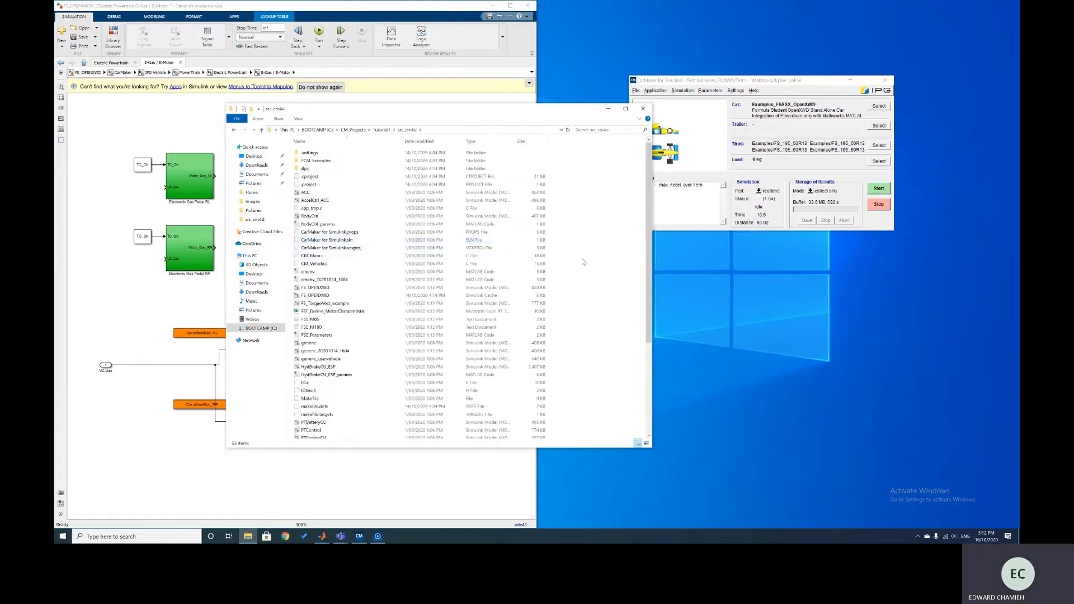
{"action": "type", "text": "amk"}
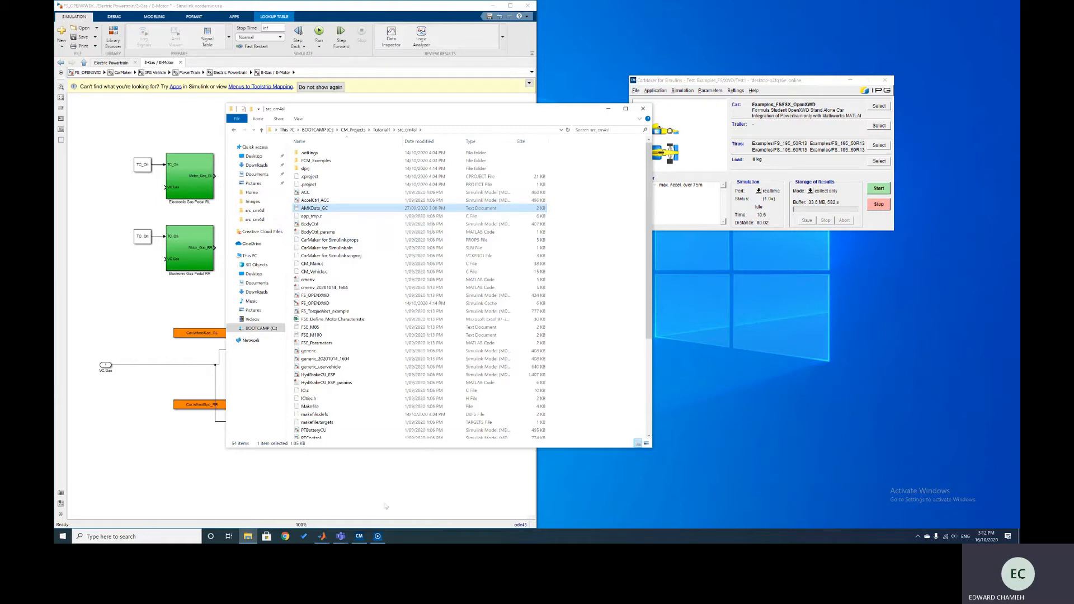
- Switch to MATLAB, locate AMKData_GC.txt in the current folder, and briefly open and close the FSE_Define_MotorCharacteristic workbook
{"action": "left_click", "coordinate": [323, 538]}
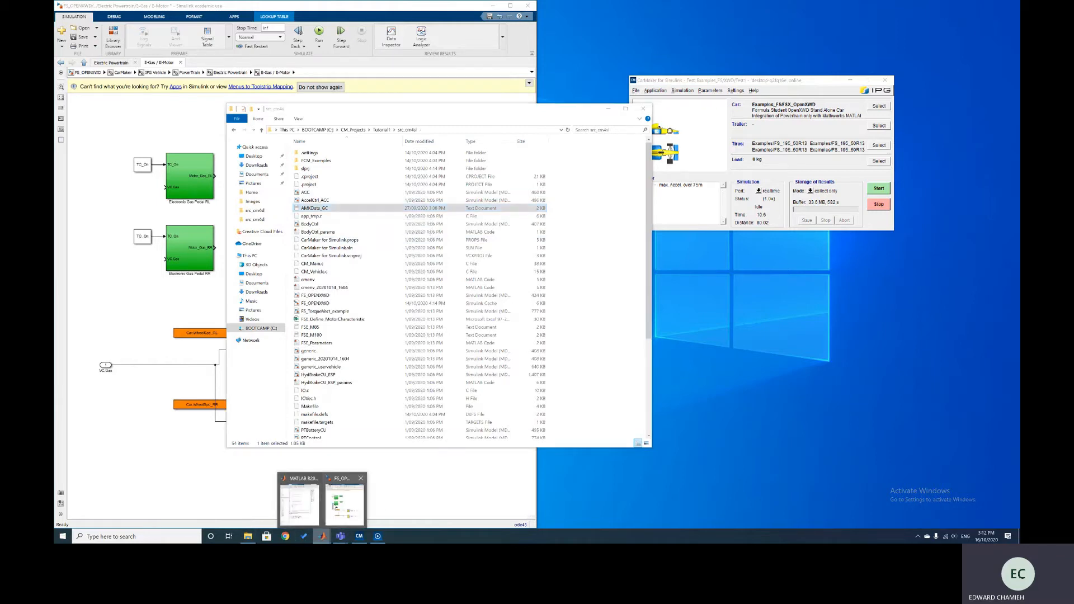
{"action": "left_click", "coordinate": [309, 503]}
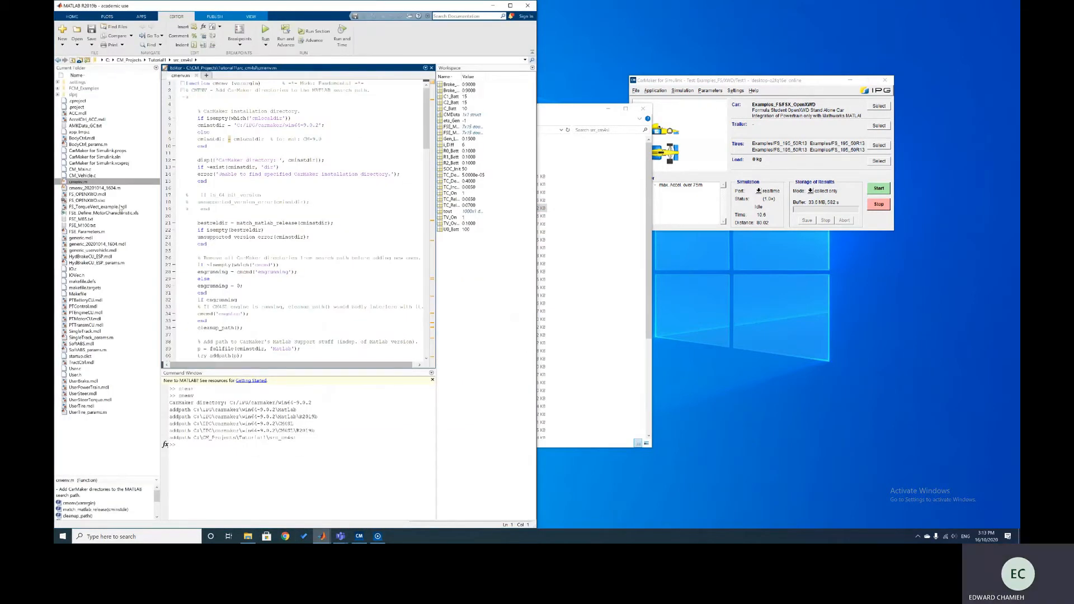
{"action": "left_click", "coordinate": [87, 127]}
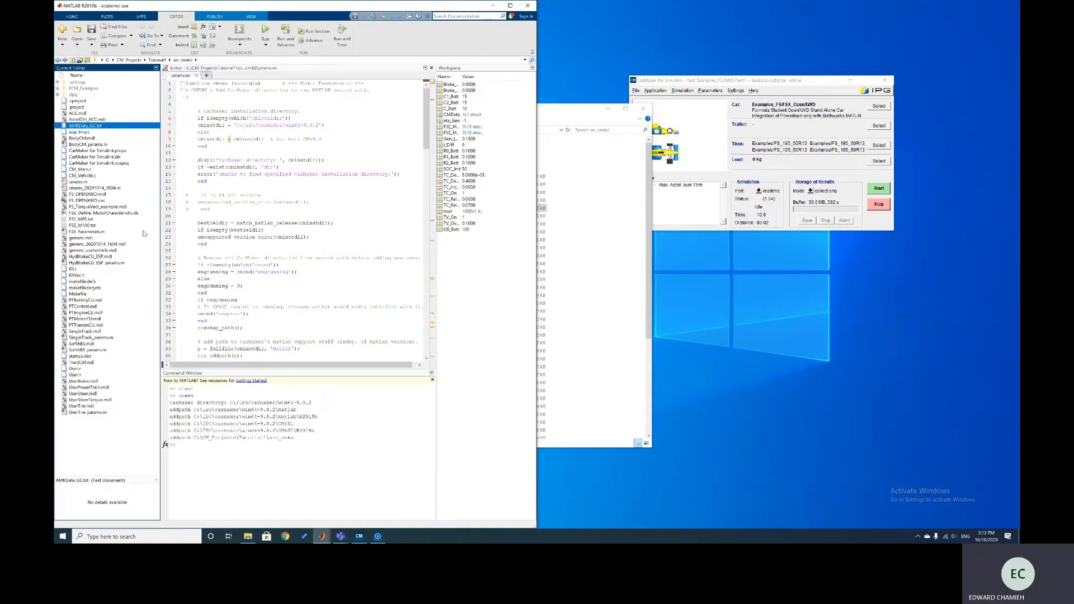
{"action": "left_click", "coordinate": [120, 215]}
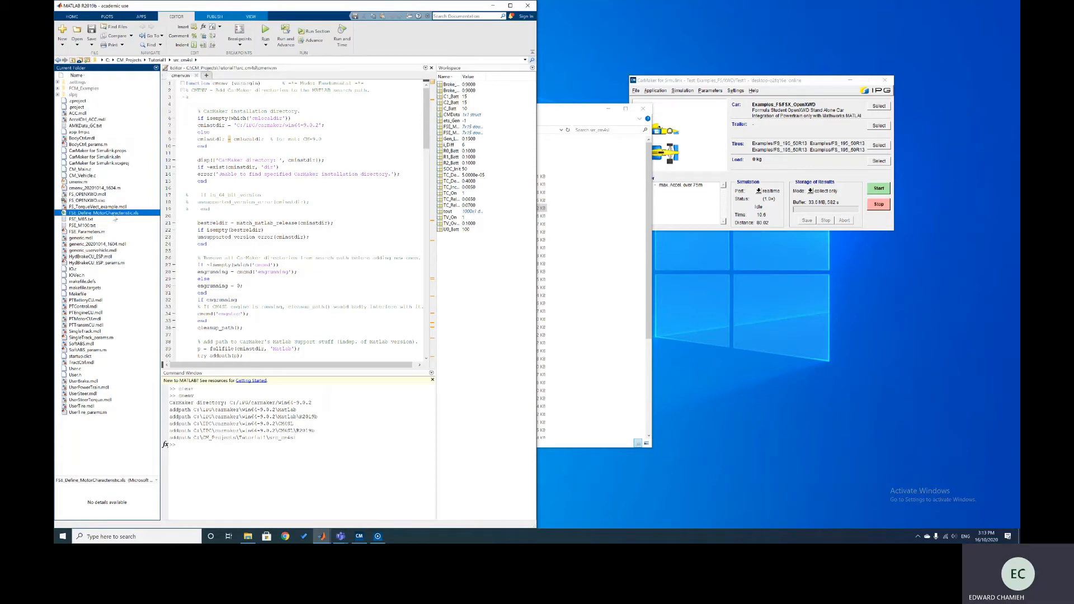
{"action": "double_click", "coordinate": [115, 214]}
{"action": "left_click", "coordinate": [687, 7]}
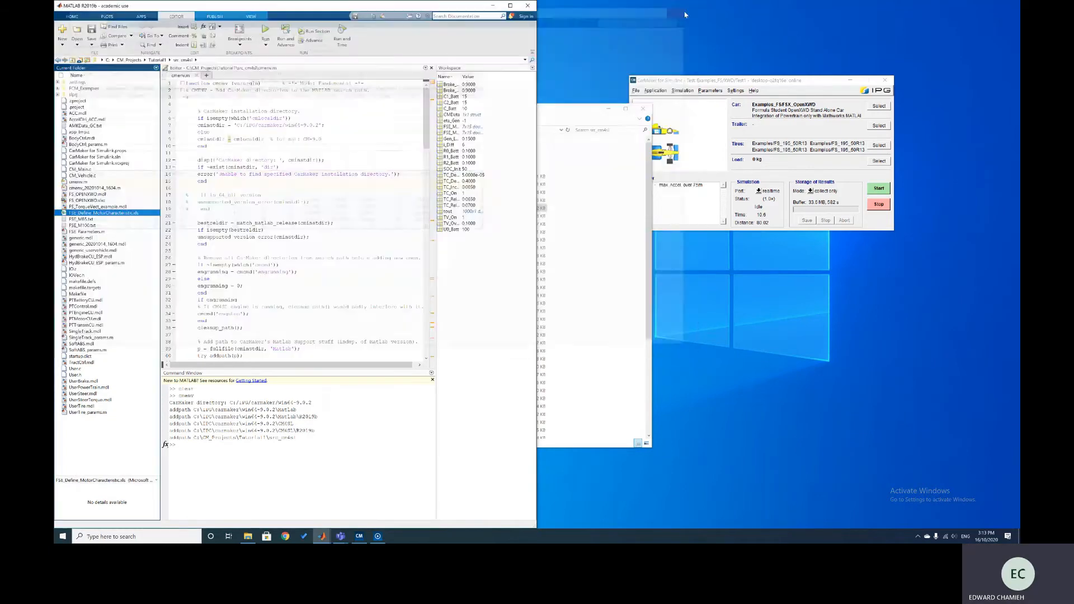
- Open FSE_Parameters.m in the MATLAB editor and arrange the Simulink model window side by side with it
{"action": "double_click", "coordinate": [88, 231]}
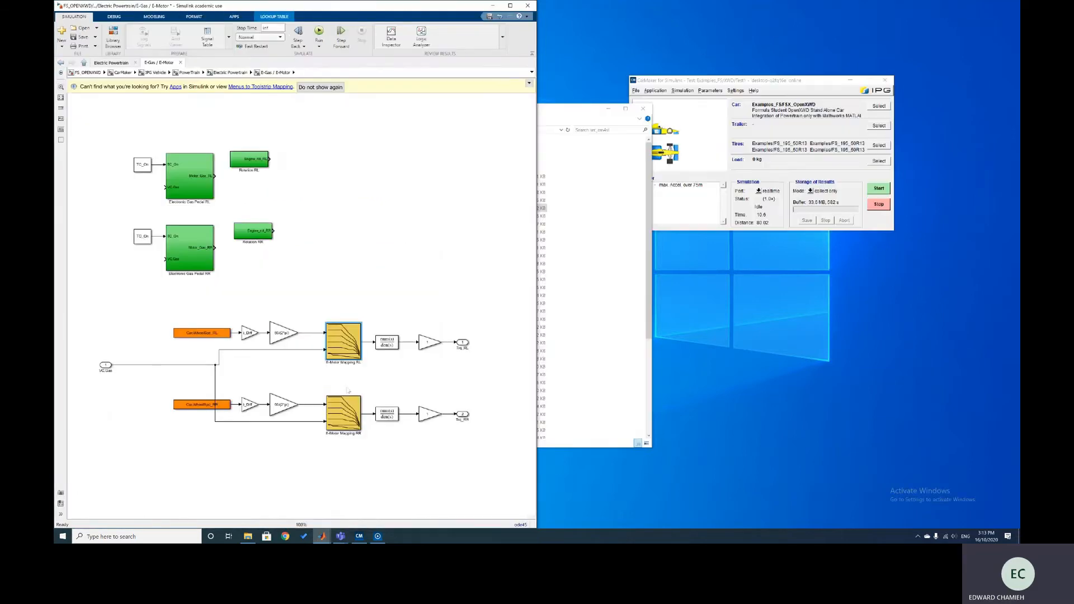
{"action": "left_click", "coordinate": [353, 500]}
{"action": "left_click_drag", "start_coordinate": [290, 6], "coordinate": [1018, 184]}
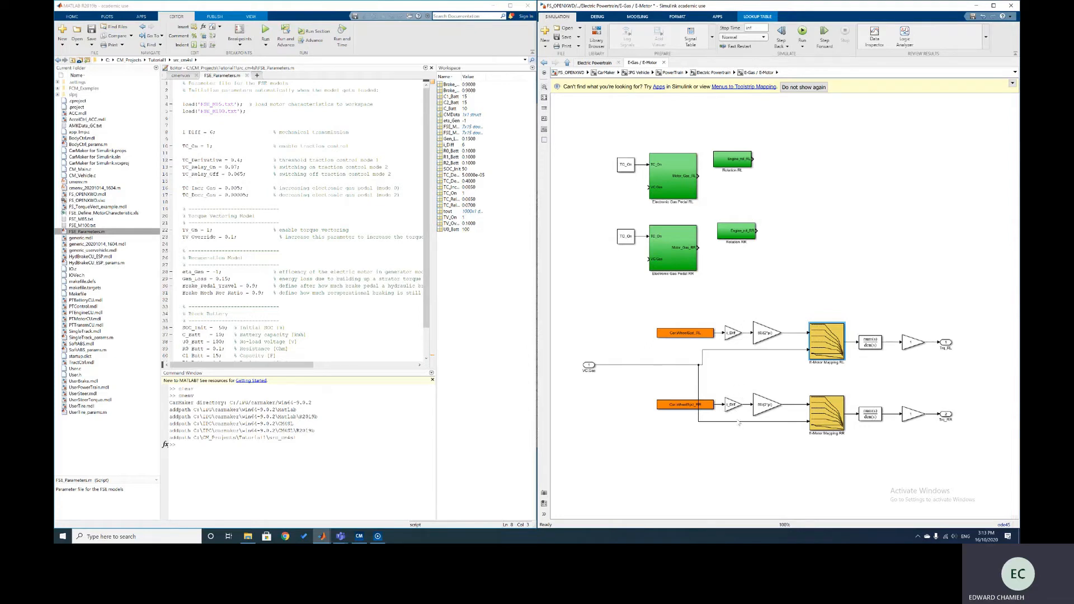
- Add the line load('AMKData_GC.txt'); below the existing load commands in FSE_Parameters.m and run the script
{"action": "left_click", "coordinate": [733, 334]}
{"action": "left_click", "coordinate": [244, 112]}
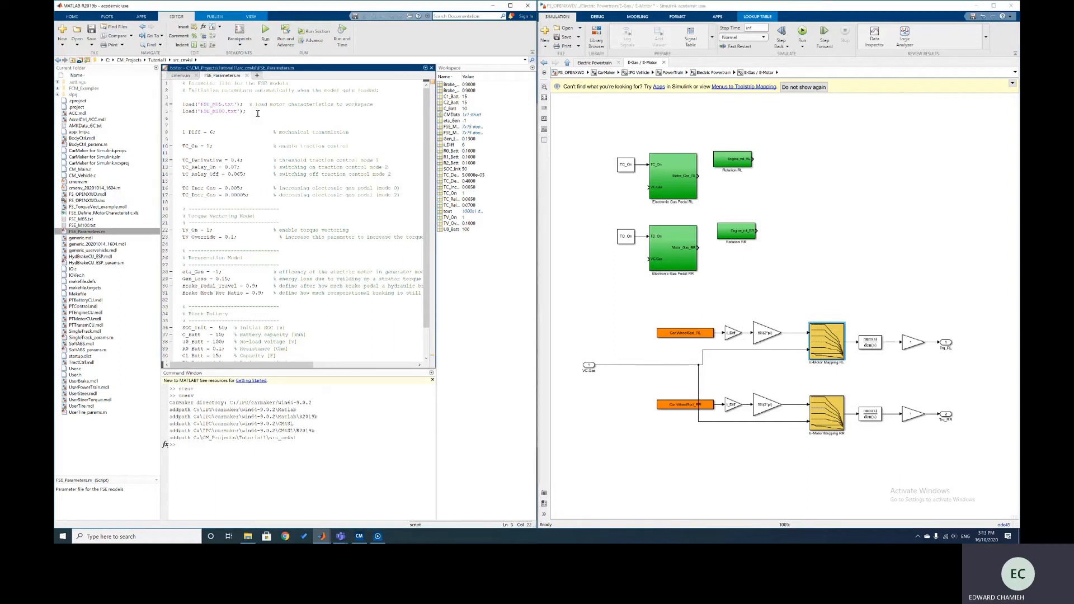
{"action": "key", "text": "Return"}
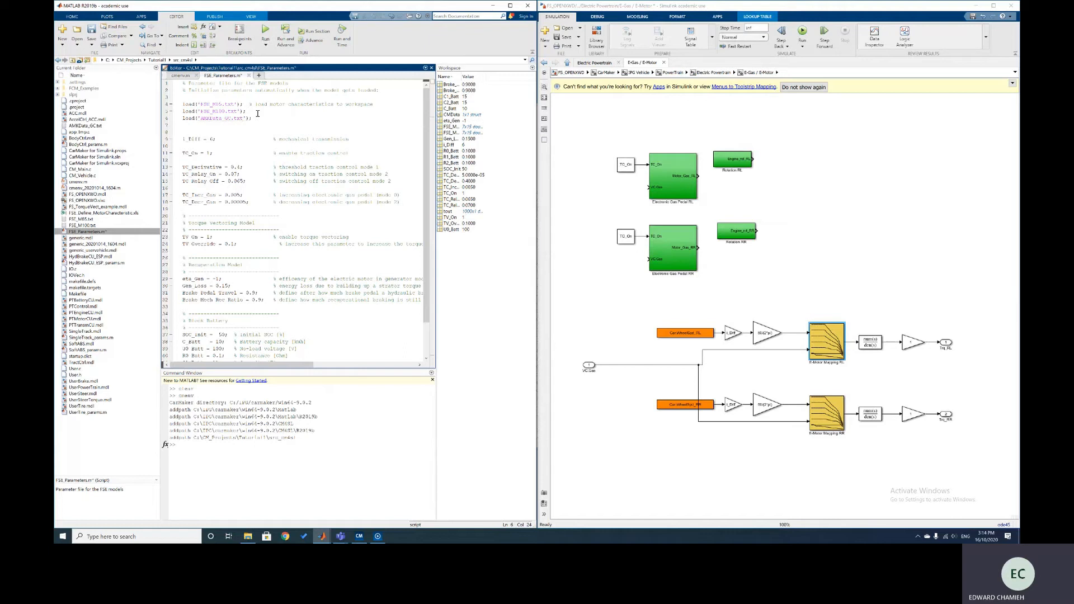
{"action": "left_click", "coordinate": [265, 32]}
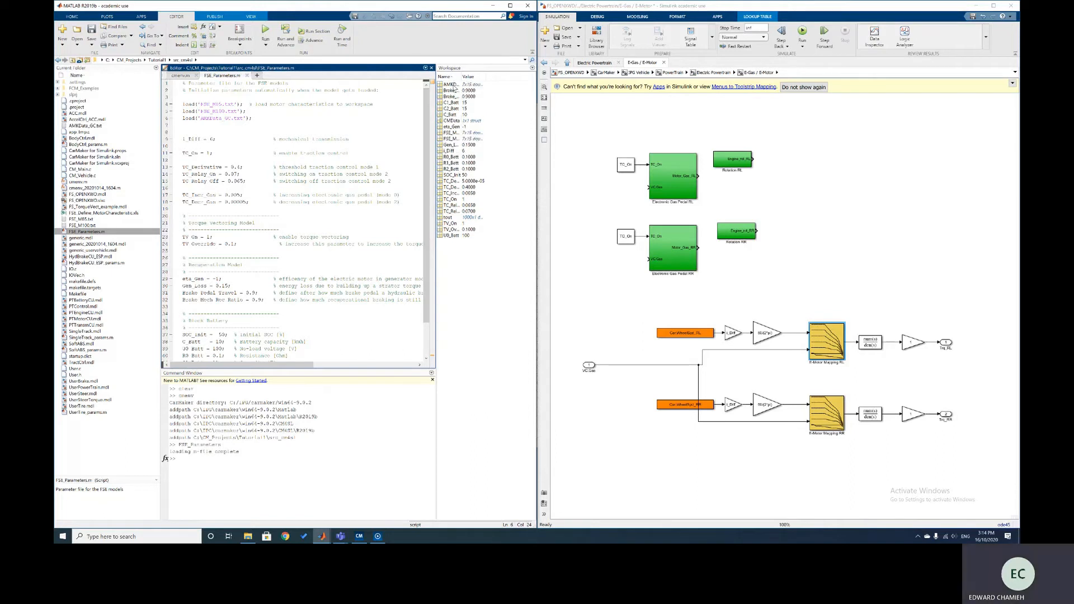
- Check the FSE motor variables and the AMKData_GC variable in the MATLAB workspace
{"action": "left_click", "coordinate": [469, 133]}
{"action": "left_click", "coordinate": [454, 133]}
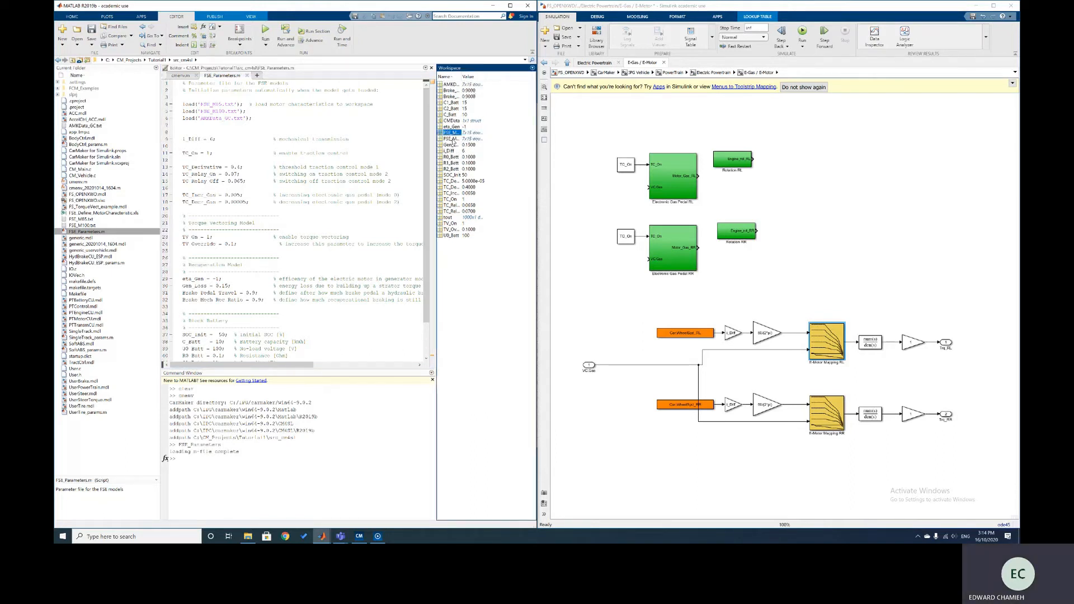
{"action": "left_click", "coordinate": [454, 139]}
{"action": "left_click", "coordinate": [457, 85]}
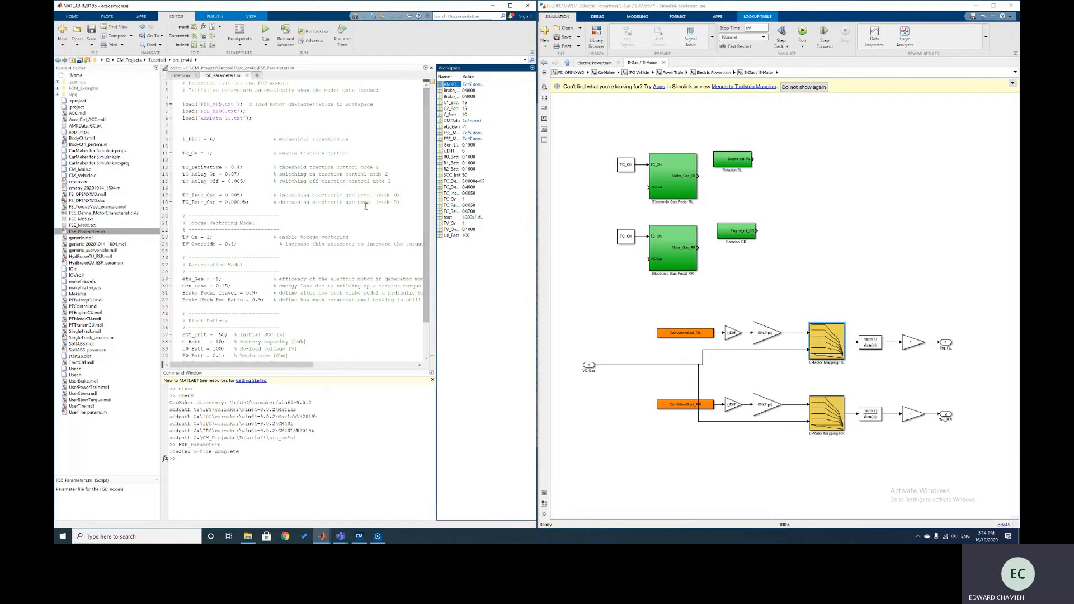
- Set the row index input values of the E-Motor Mapping RL lookup table to AMKData_GC(1,2:end)
{"action": "left_click", "coordinate": [849, 284]}
{"action": "left_click", "coordinate": [830, 340]}
{"action": "double_click", "coordinate": [829, 340]}
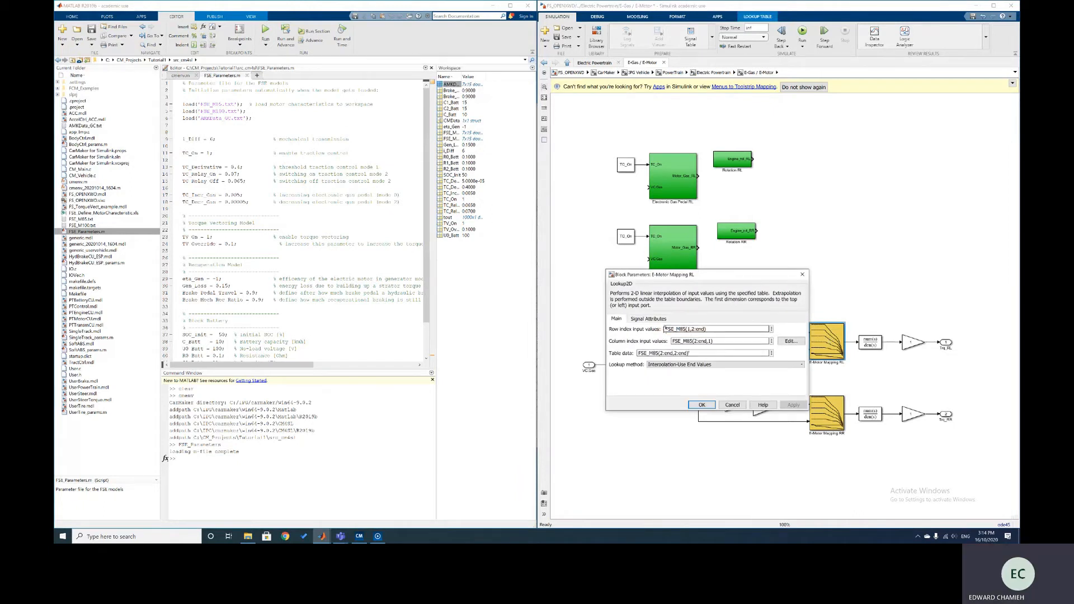
{"action": "left_click_drag", "start_coordinate": [666, 329], "coordinate": [686, 330]}
{"action": "type", "text": "AMKData_GC"}
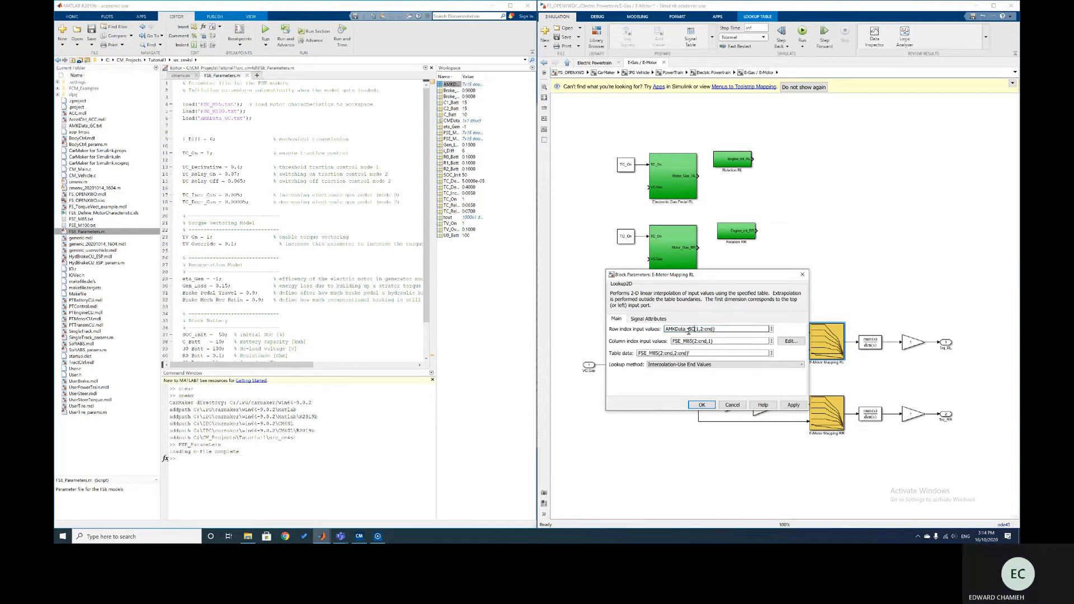
- Copy the AMKData_GC name and set the RL lookup table's column index input values to AMKData_GC(2:end,1)
{"action": "left_click_drag", "start_coordinate": [694, 329], "coordinate": [664, 329]}
{"action": "key", "text": "ctrl+c"}
{"action": "triple_click", "coordinate": [688, 342]}
{"action": "left_click", "coordinate": [694, 342]}
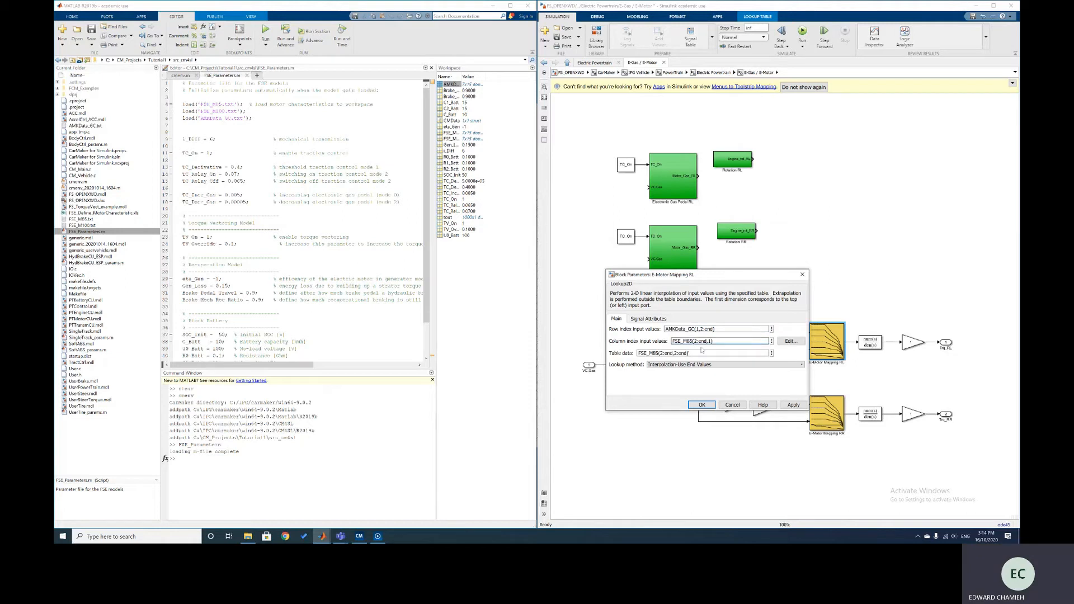
{"action": "key", "text": "BackSpace"}
{"action": "key", "text": "BackSpace"}
{"action": "key", "text": "BackSpace"}
{"action": "key", "text": "BackSpace"}
{"action": "key", "text": "BackSpace"}
{"action": "key", "text": "BackSpace"}
{"action": "key", "text": "BackSpace"}
{"action": "key", "text": "ctrl+v"}
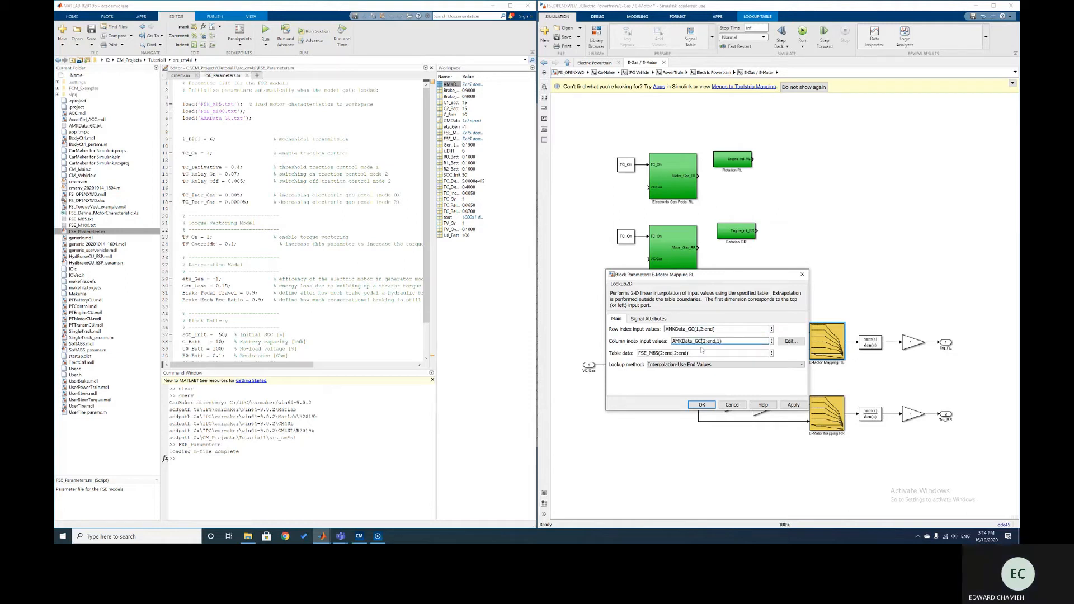
- Set the RL lookup table's table data to AMKData_GC(2:end,2:end)' and accept the block parameters
{"action": "left_click", "coordinate": [659, 353]}
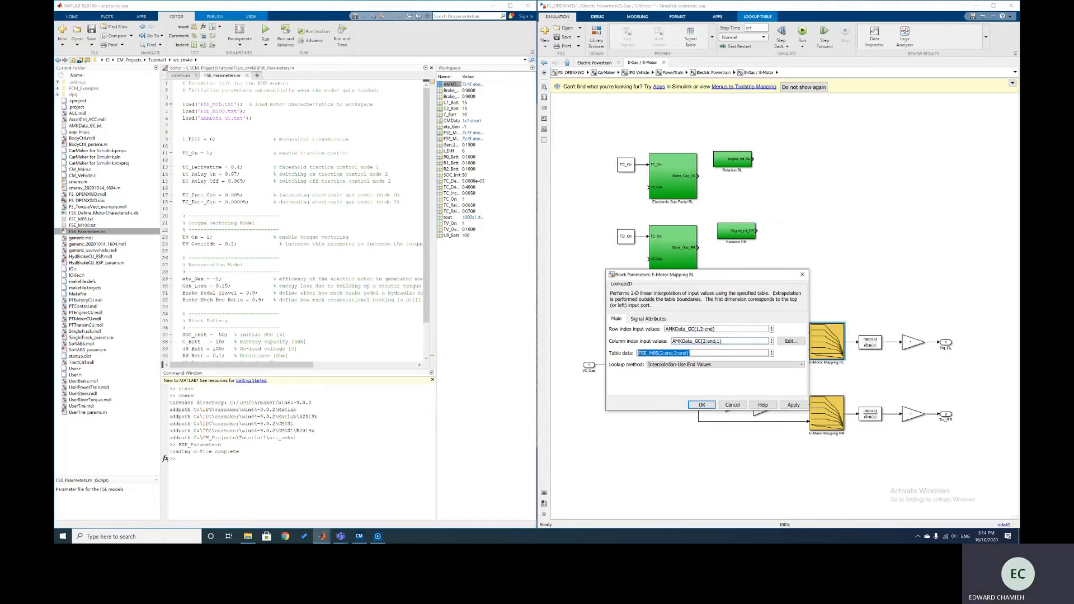
{"action": "key", "text": "Right"}
{"action": "key", "text": "BackSpace"}
{"action": "key", "text": "BackSpace"}
{"action": "key", "text": "BackSpace"}
{"action": "key", "text": "BackSpace"}
{"action": "key", "text": "BackSpace"}
{"action": "key", "text": "BackSpace"}
{"action": "key", "text": "BackSpace"}
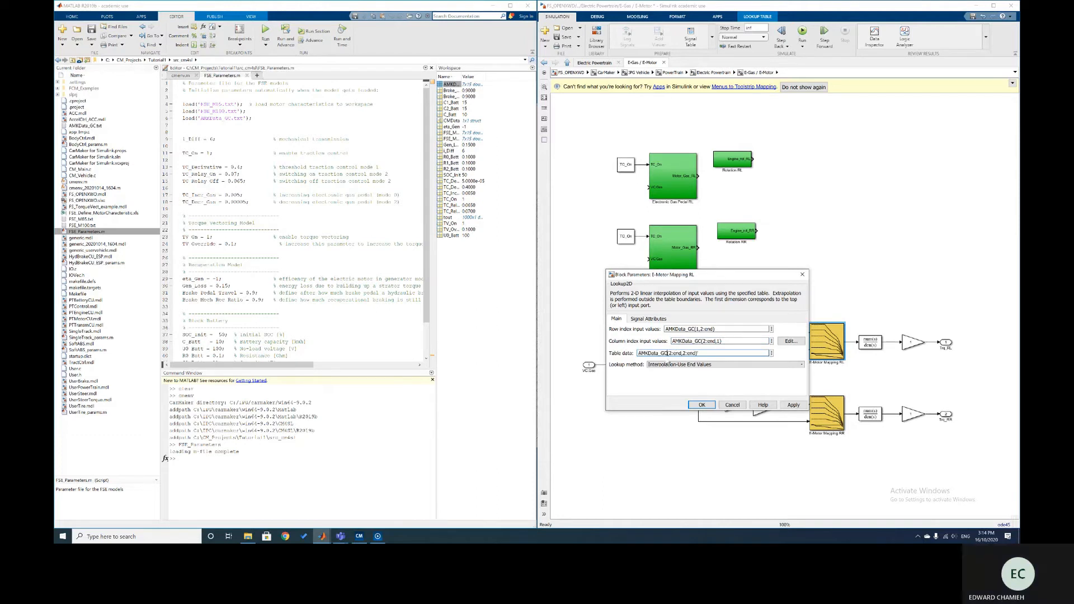
{"action": "key", "text": "ctrl+v"}
{"action": "left_click", "coordinate": [797, 406]}
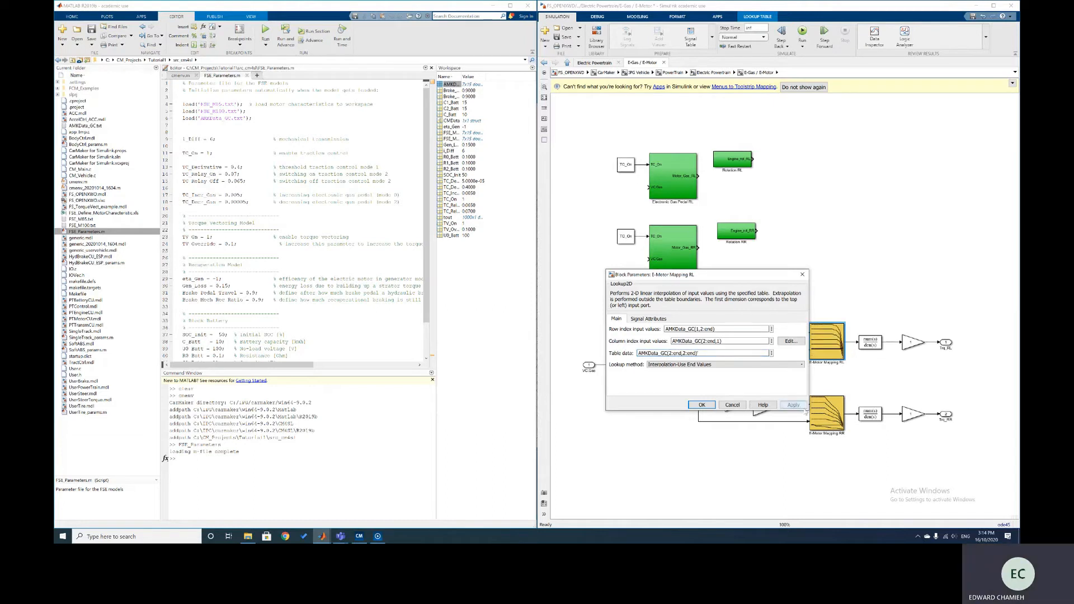
{"action": "left_click", "coordinate": [702, 404]}
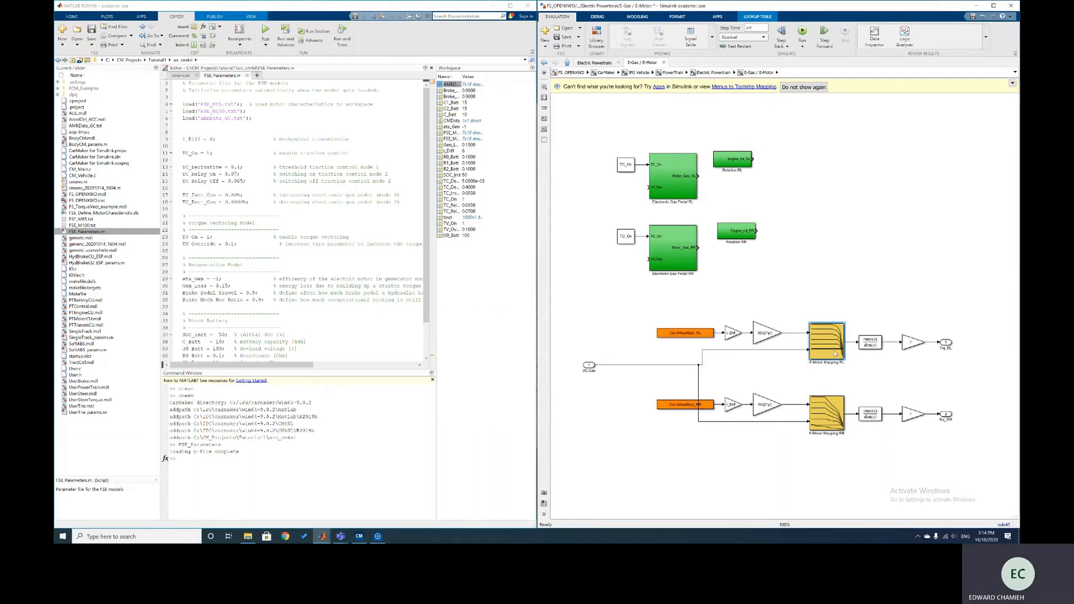
- Set the row index input values of the E-Motor Mapping RR lookup table to AMKData_GC(1,2:end)
{"action": "double_click", "coordinate": [836, 411]}
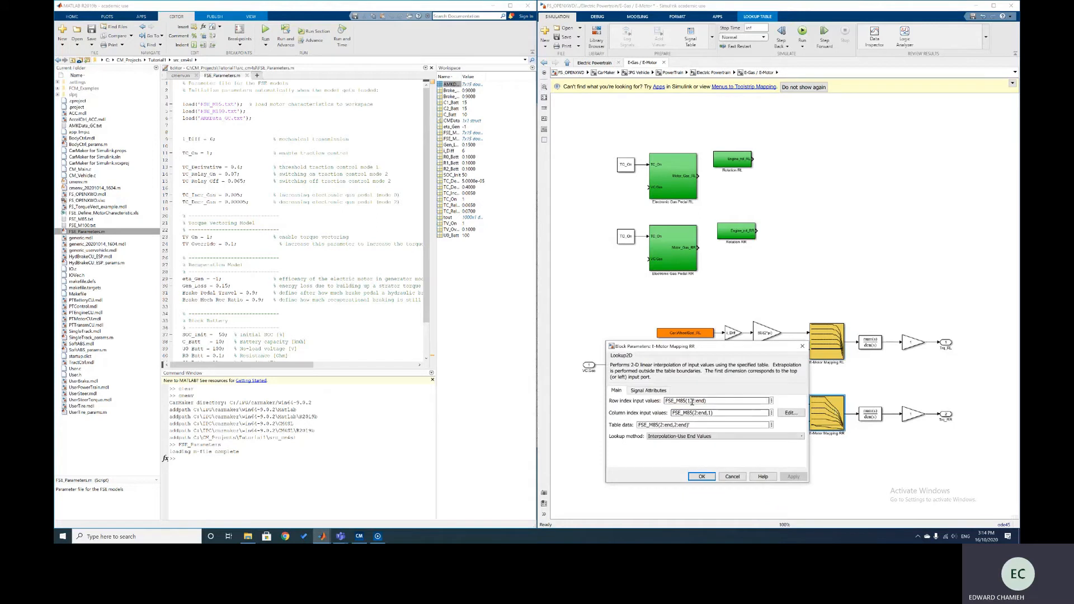
{"action": "left_click", "coordinate": [687, 402]}
{"action": "left_click", "coordinate": [704, 401]}
{"action": "key", "text": "BackSpace"}
{"action": "key", "text": "BackSpace"}
{"action": "key", "text": "BackSpace"}
{"action": "key", "text": "BackSpace"}
{"action": "key", "text": "BackSpace"}
{"action": "key", "text": "BackSpace"}
{"action": "key", "text": "BackSpace"}
{"action": "key", "text": "ctrl+v"}
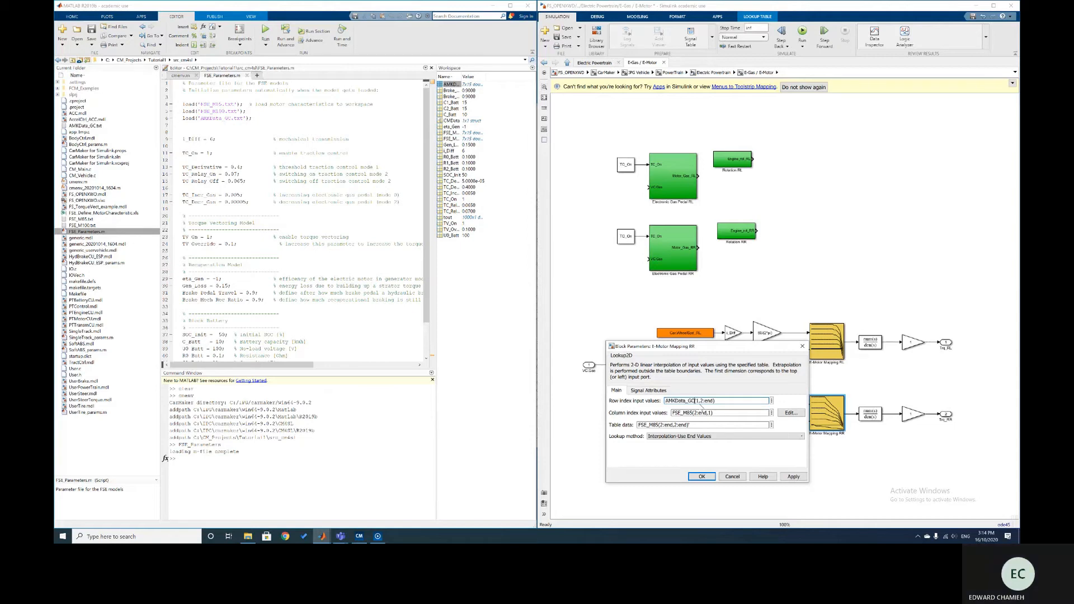
- Set the column index input values of the E-Motor Mapping RR lookup table to AMKData_GC(2:end,1)
{"action": "left_click", "coordinate": [696, 412]}
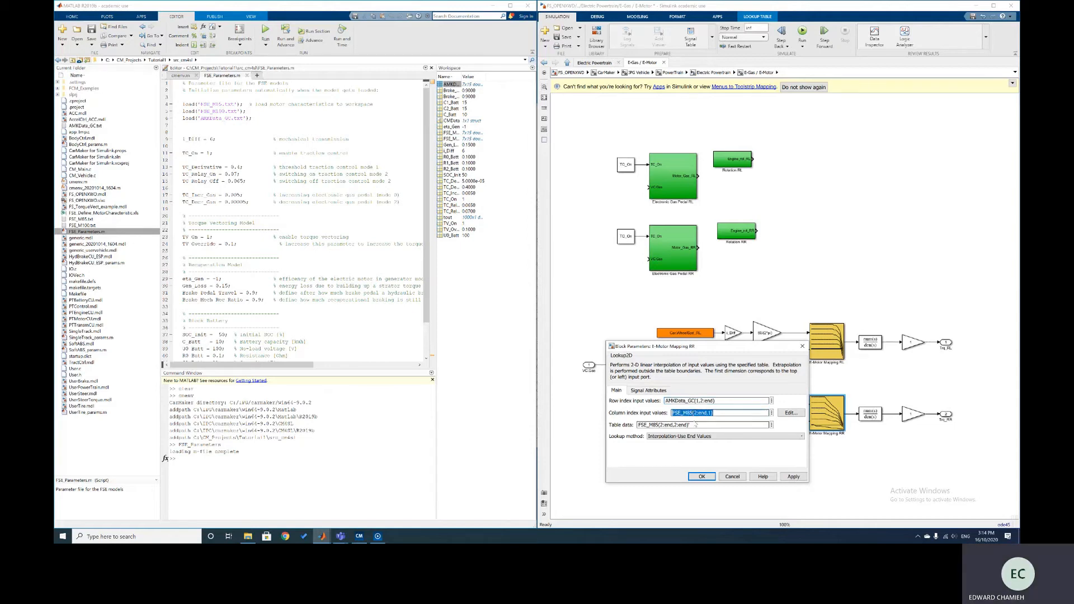
{"action": "left_click", "coordinate": [695, 412]}
{"action": "key", "text": "BackSpace"}
{"action": "key", "text": "BackSpace"}
{"action": "key", "text": "BackSpace"}
{"action": "key", "text": "BackSpace"}
{"action": "key", "text": "BackSpace"}
{"action": "key", "text": "BackSpace"}
{"action": "key", "text": "BackSpace"}
{"action": "key", "text": "ctrl+v"}
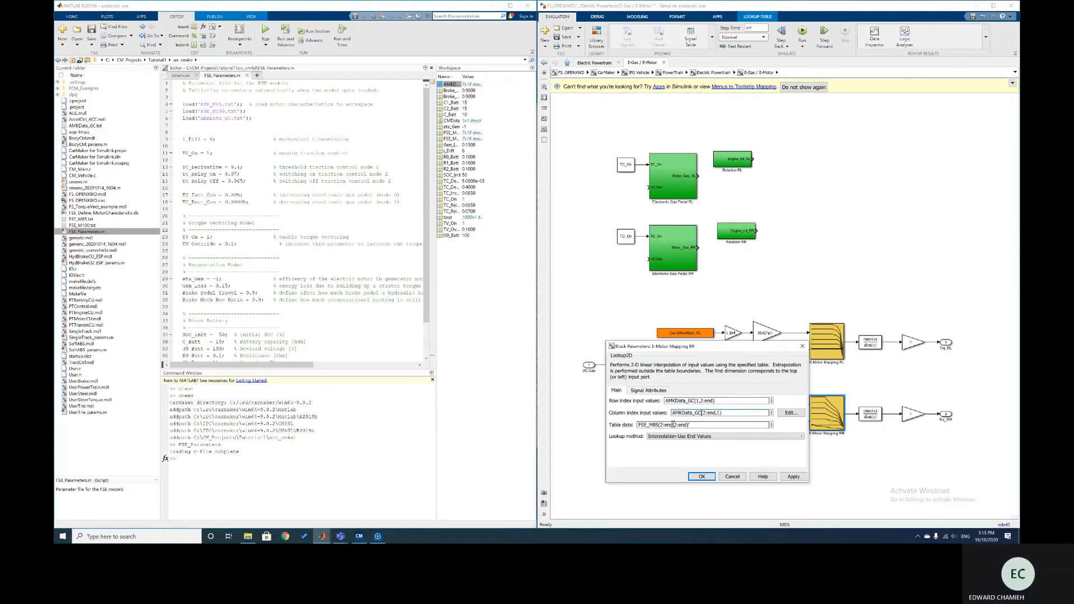
- Set the RR lookup table's table data to AMKData_GC(2:end,2:end)' and accept the block parameters
{"action": "left_click", "coordinate": [658, 425]}
{"action": "left_click", "coordinate": [657, 425]}
{"action": "key", "text": "BackSpace"}
{"action": "key", "text": "BackSpace"}
{"action": "key", "text": "BackSpace"}
{"action": "key", "text": "BackSpace"}
{"action": "key", "text": "BackSpace"}
{"action": "key", "text": "BackSpace"}
{"action": "key", "text": "BackSpace"}
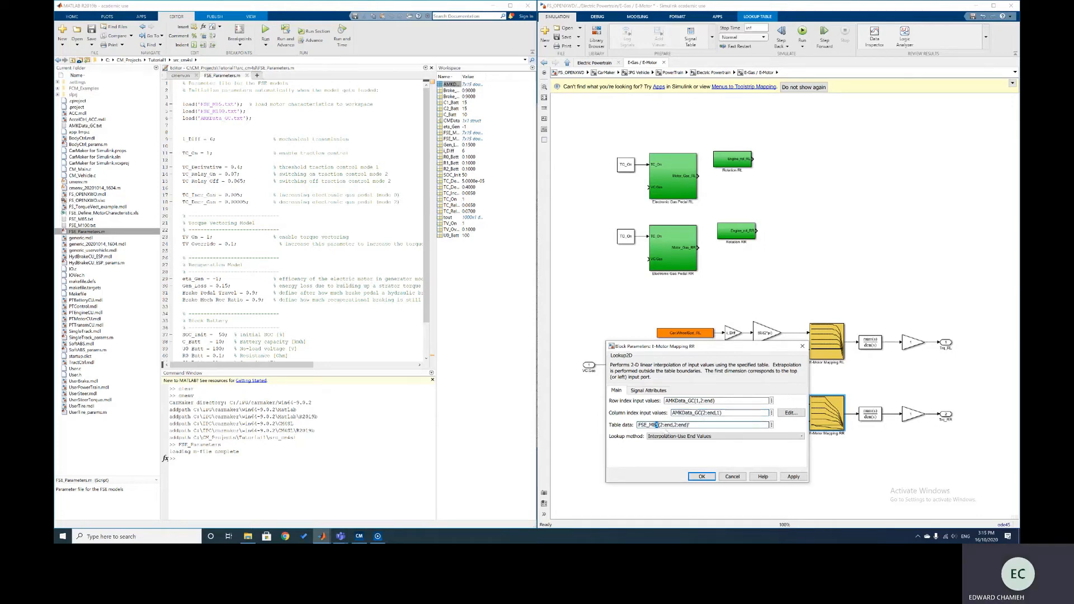
{"action": "key", "text": "ctrl+v"}
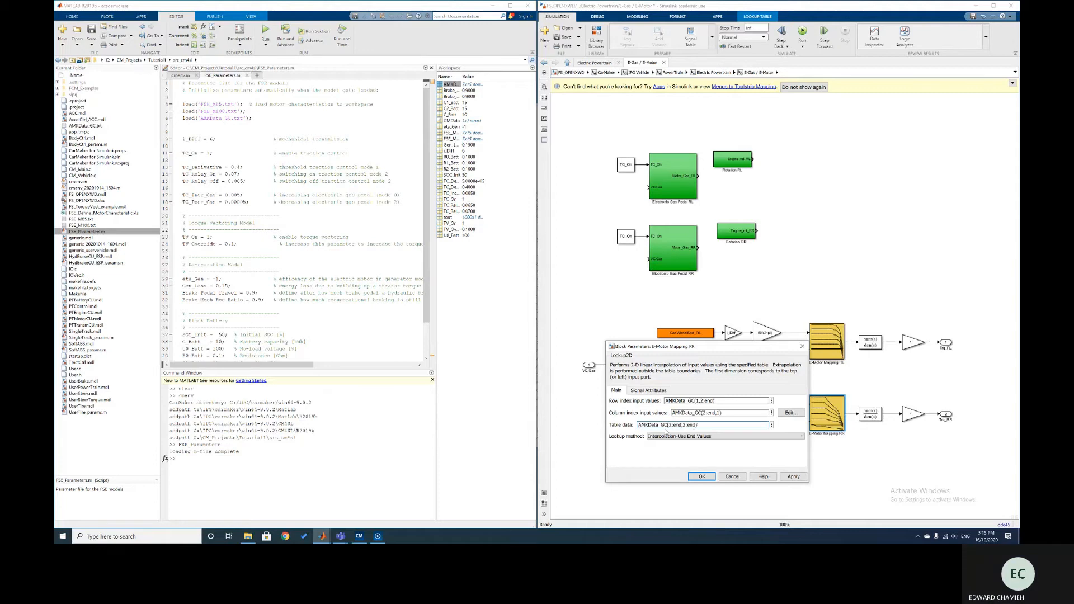
{"action": "left_click", "coordinate": [701, 476]}
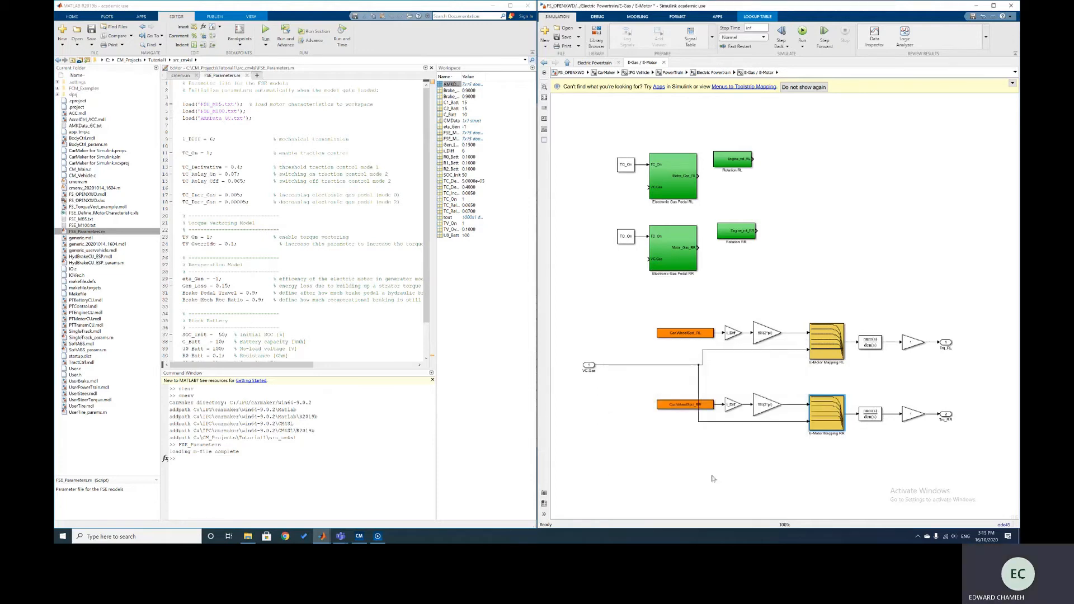
- Set the output Gain blocks feeding Trq_RL and Trq_RR in the E-Motor subsystem to 11.923 each
{"action": "left_click", "coordinate": [777, 467]}
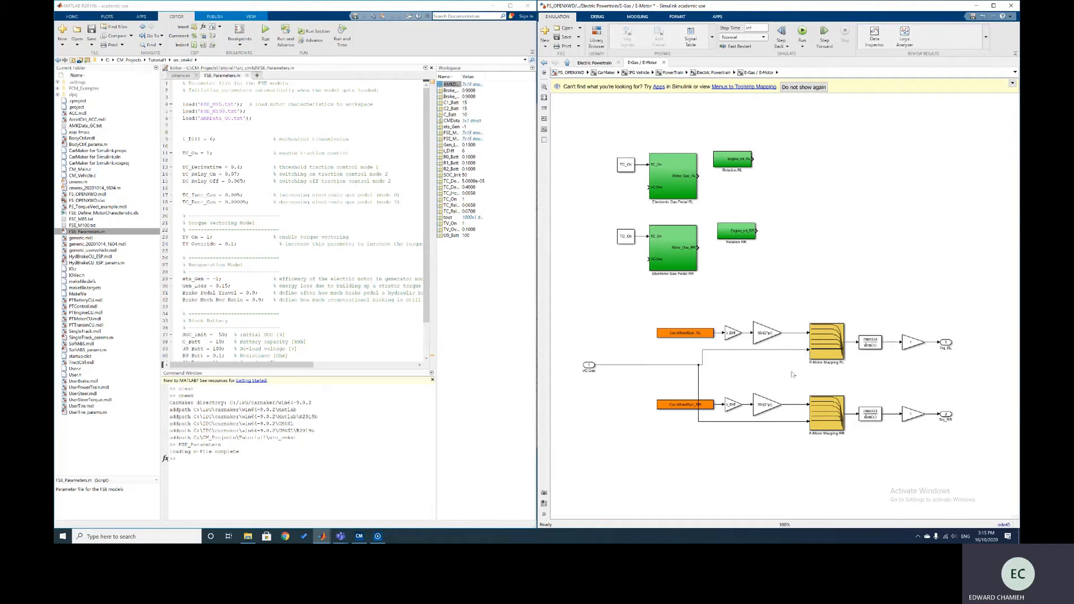
{"action": "left_click", "coordinate": [913, 343]}
{"action": "double_click", "coordinate": [914, 342]}
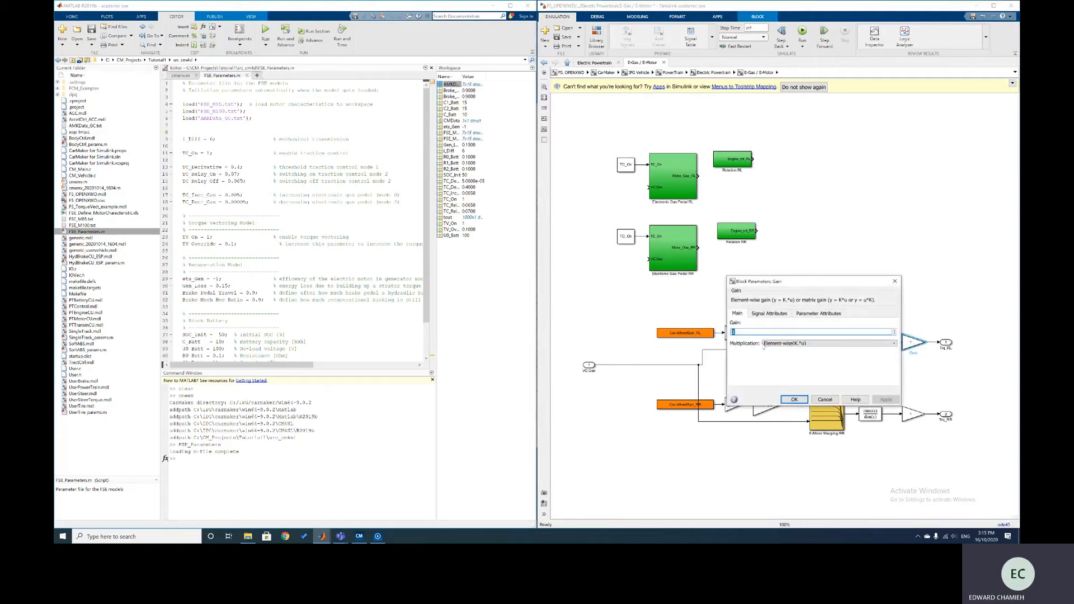
{"action": "type", "text": "11.923"}
{"action": "left_click", "coordinate": [794, 399]}
{"action": "double_click", "coordinate": [909, 414]}
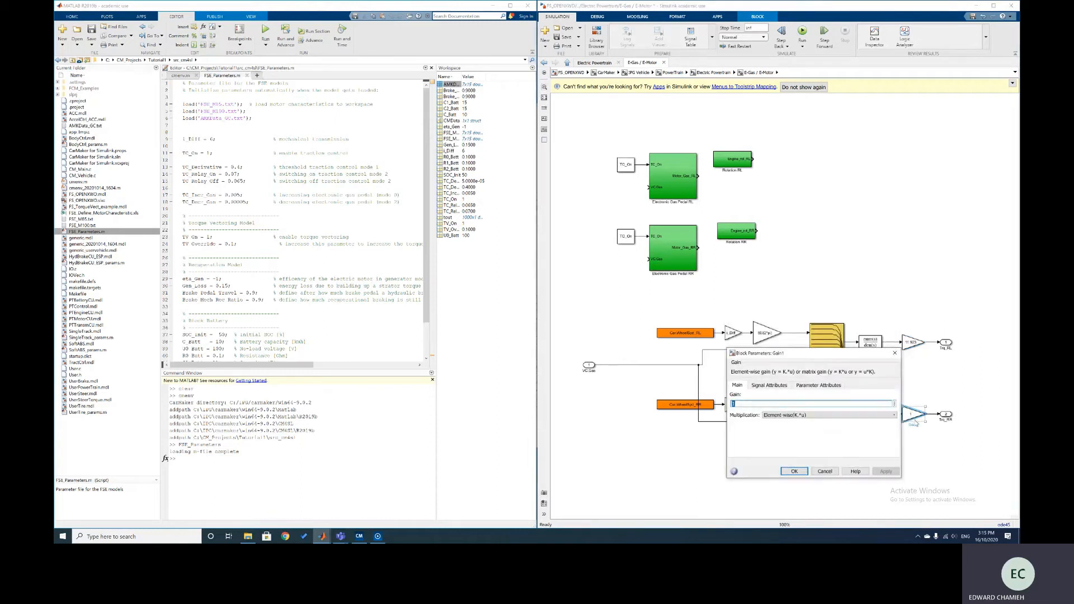
{"action": "type", "text": "11.923"}
{"action": "key", "text": "Return"}
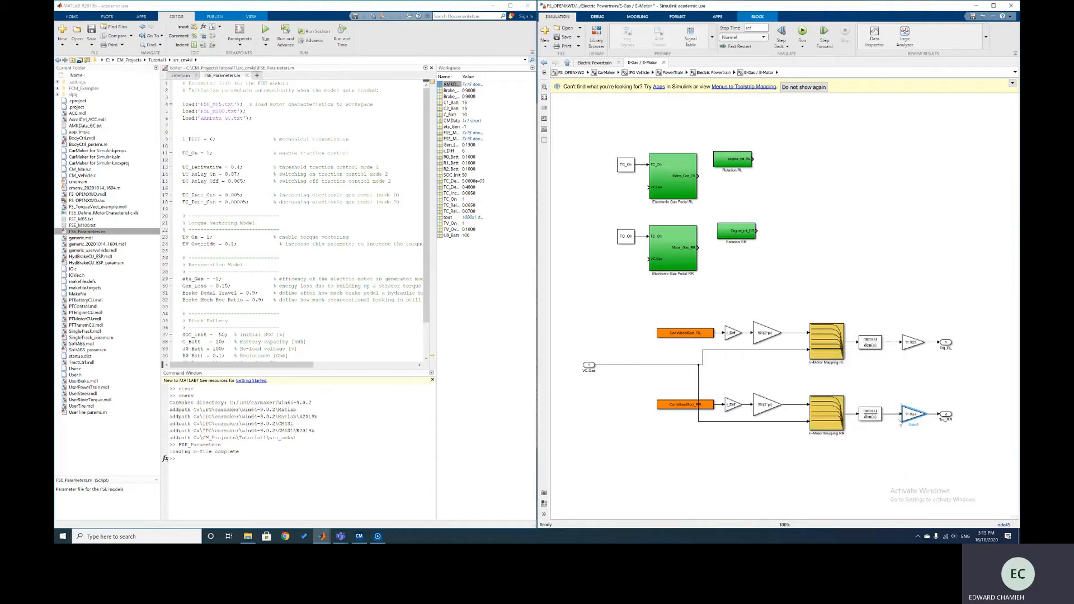
{"action": "left_click", "coordinate": [909, 423]}
- Set i_Diff to 11.923 in the FSE_Parameters.m script in MATLAB and run the script
{"action": "left_click", "coordinate": [212, 139]}
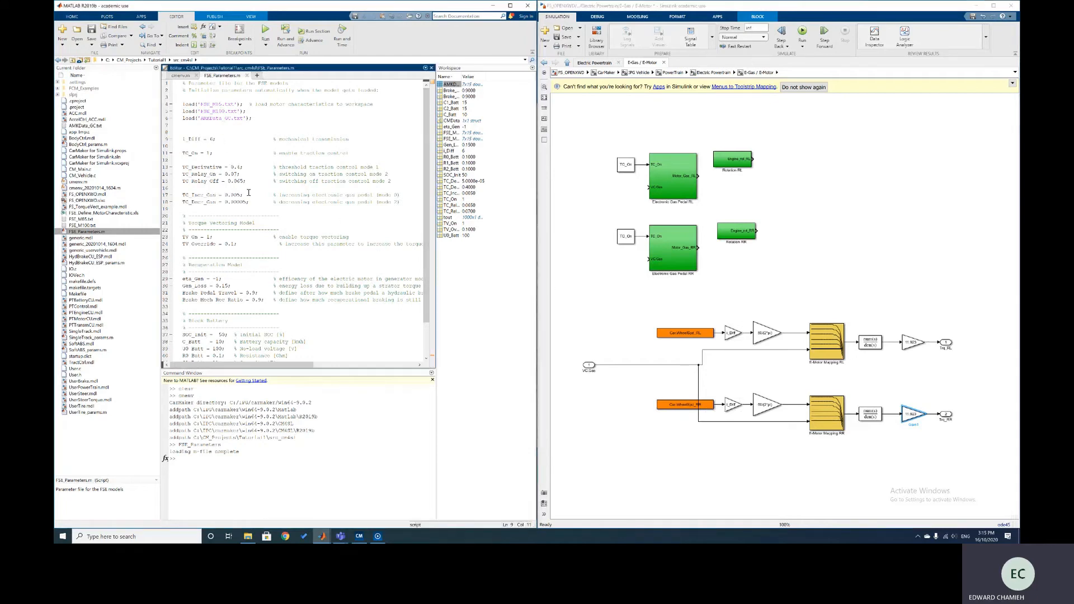
{"action": "key", "text": "BackSpace"}
{"action": "type", "text": "11.923"}
{"action": "left_click", "coordinate": [266, 31]}
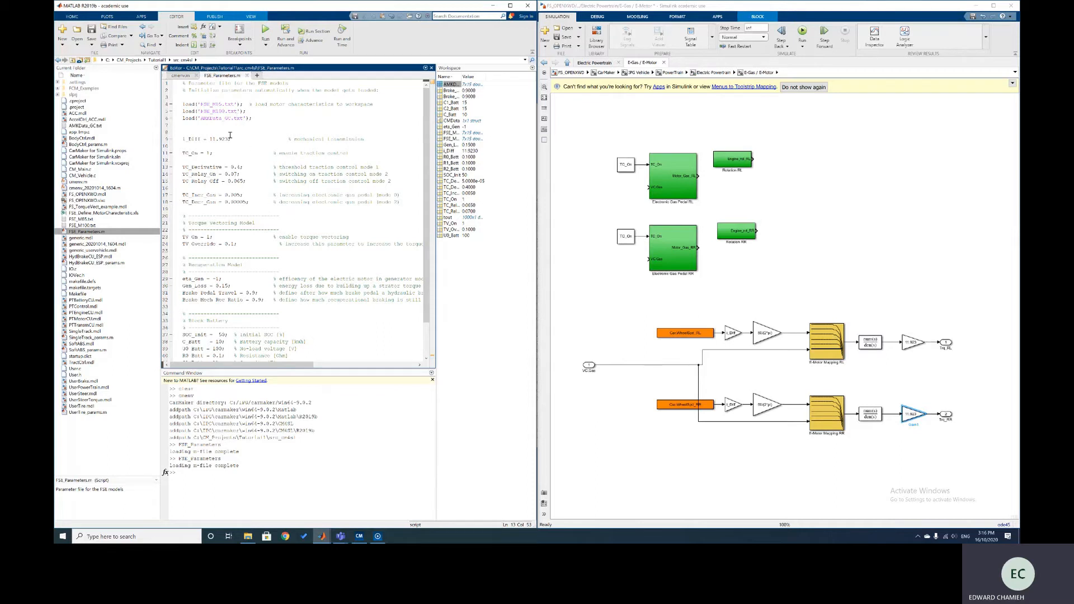
- Run the cmenv.m script again and save the FS_OPENXWD Simulink model, accepting the backup notice
{"action": "left_click", "coordinate": [180, 75]}
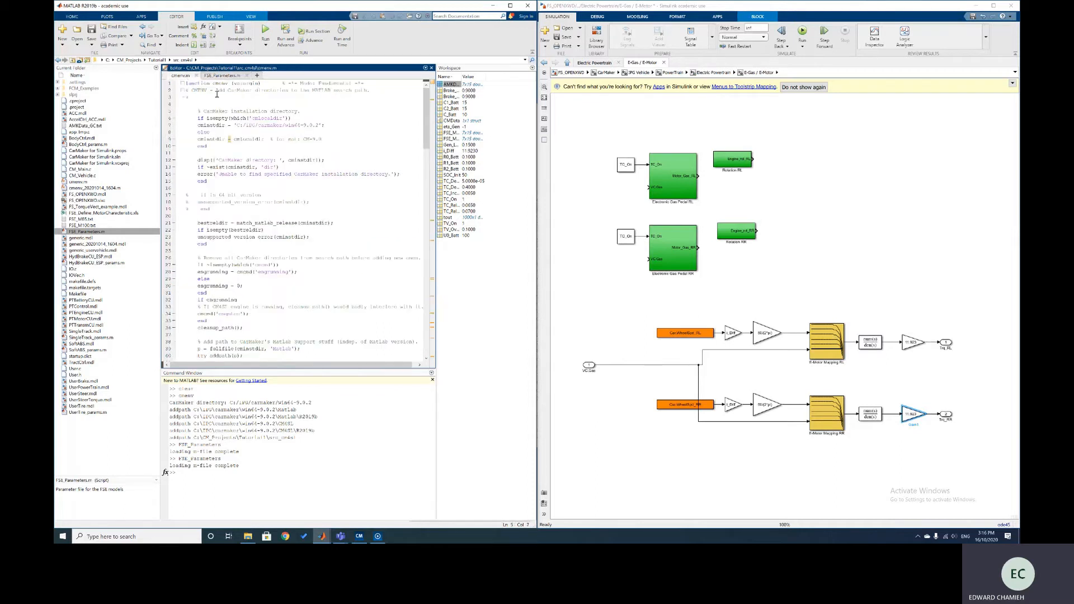
{"action": "key", "text": "F5"}
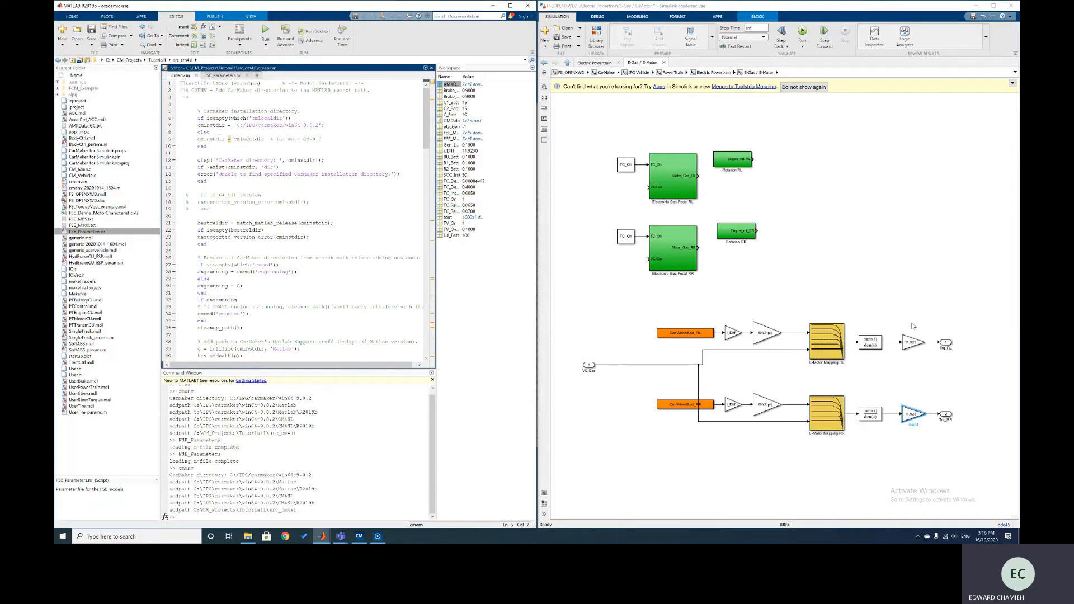
{"action": "left_click", "coordinate": [871, 298]}
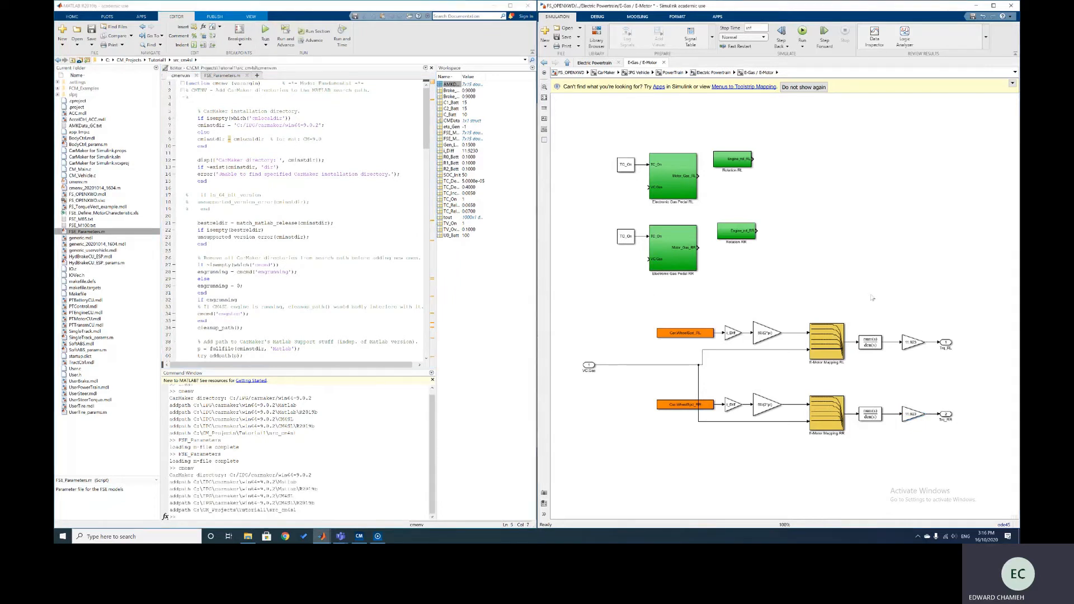
{"action": "key", "text": "ctrl+s"}
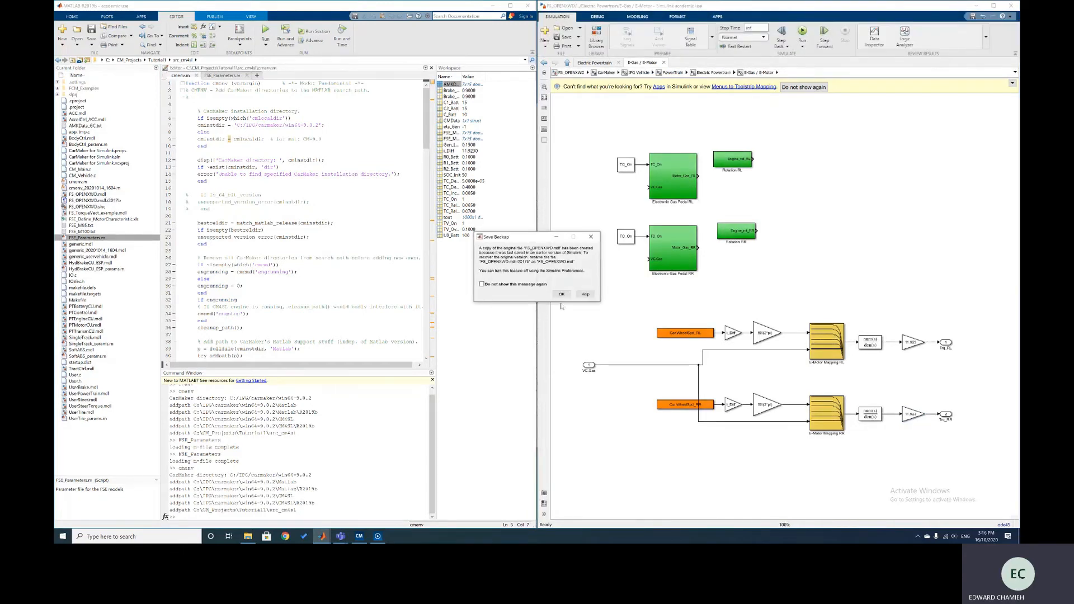
{"action": "left_click", "coordinate": [561, 295]}
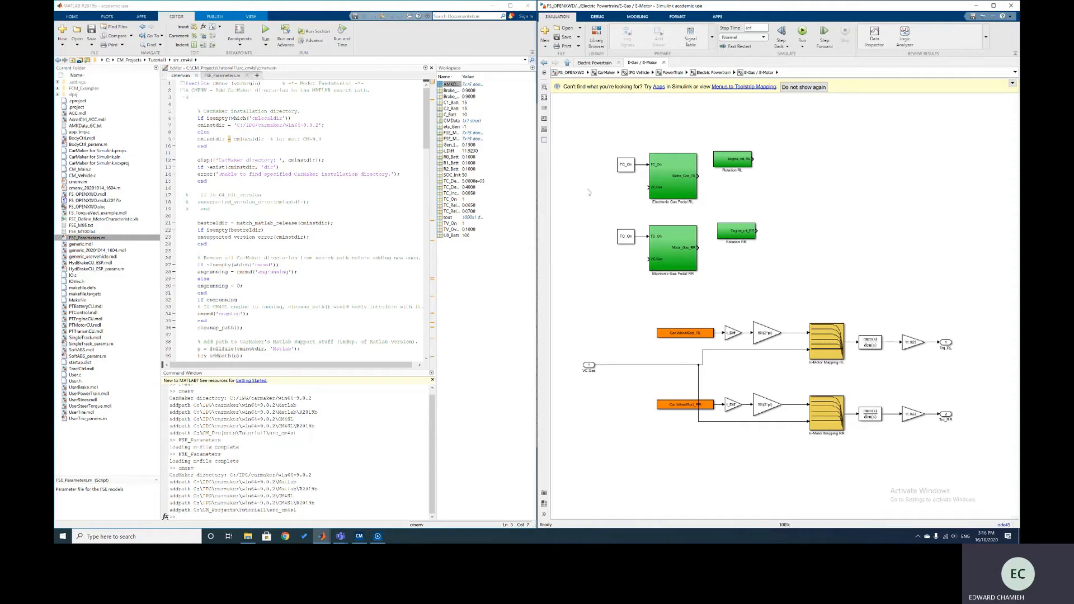
- Return to the model's top level, start the test run from the CarMaker GUI and open IPGMovie
{"action": "left_click", "coordinate": [576, 74]}
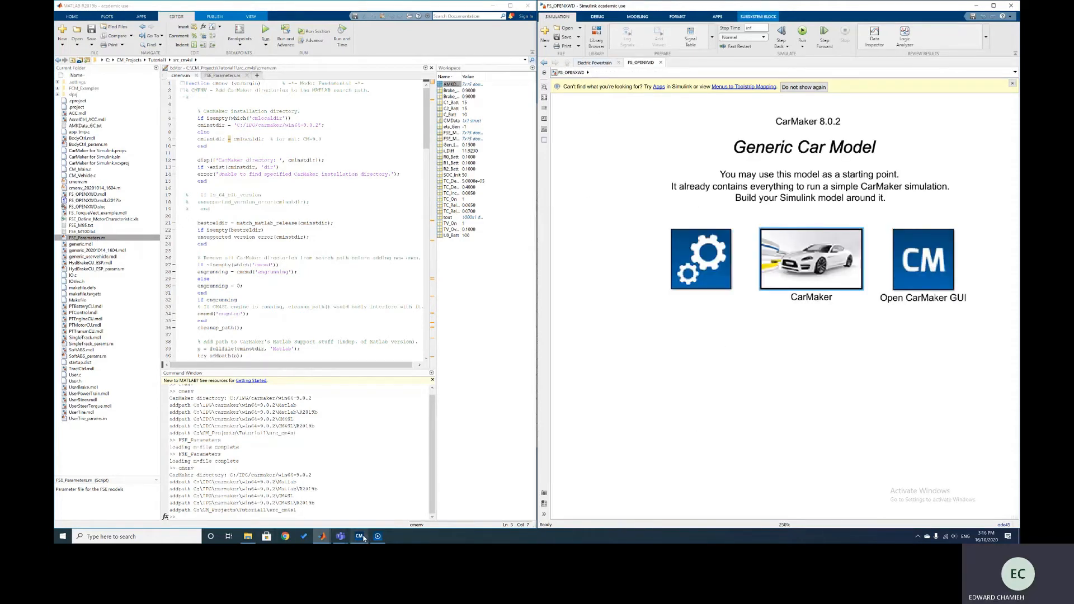
{"action": "mouse_move", "coordinate": [361, 536]}
{"action": "left_click", "coordinate": [368, 508]}
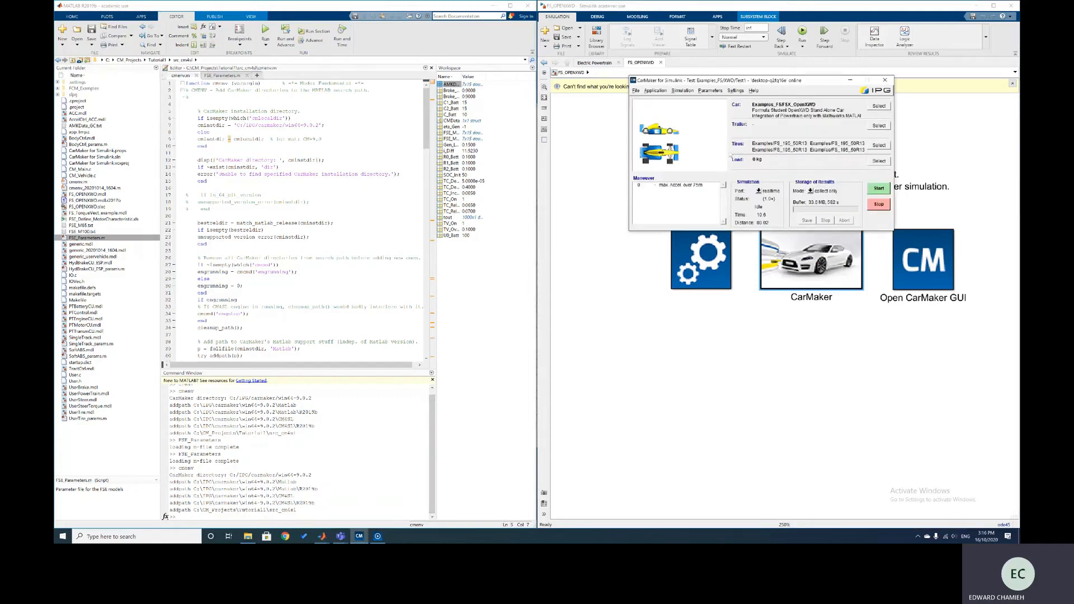
{"action": "left_click", "coordinate": [877, 189]}
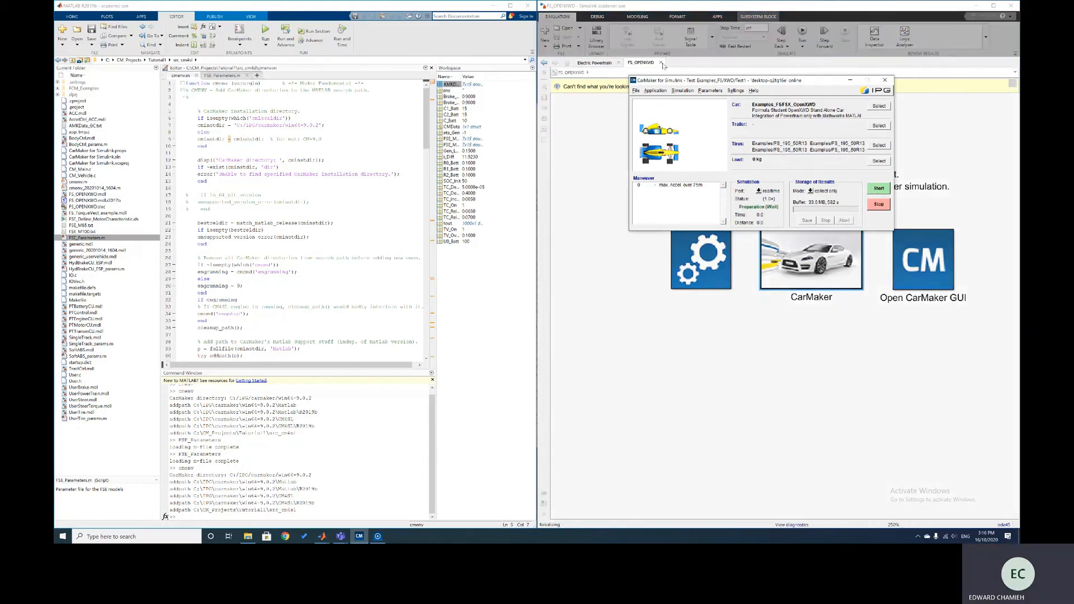
{"action": "left_click", "coordinate": [636, 91]}
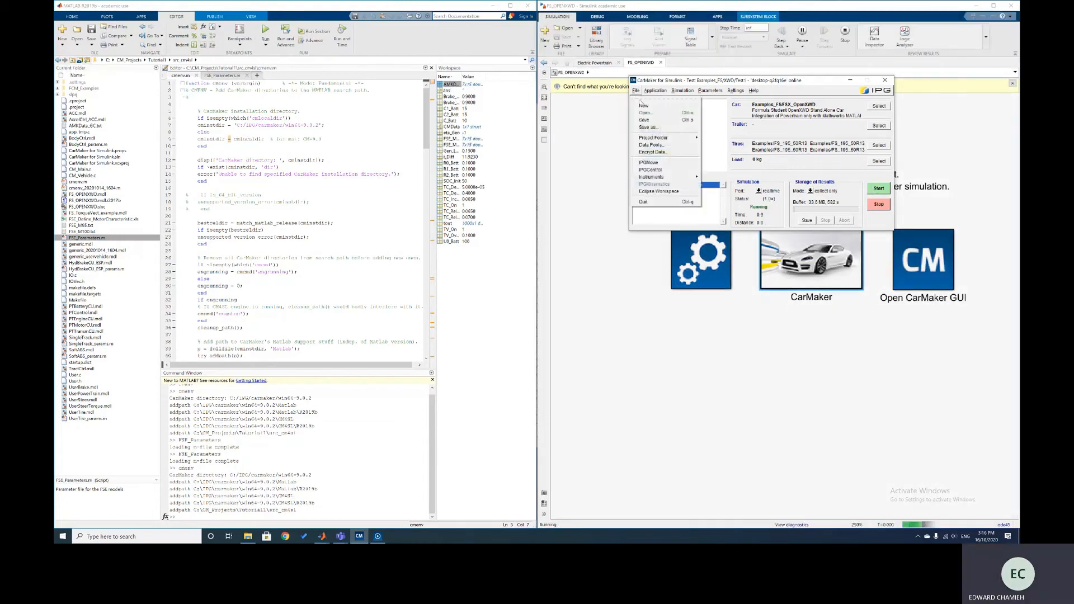
{"action": "left_click", "coordinate": [650, 164]}
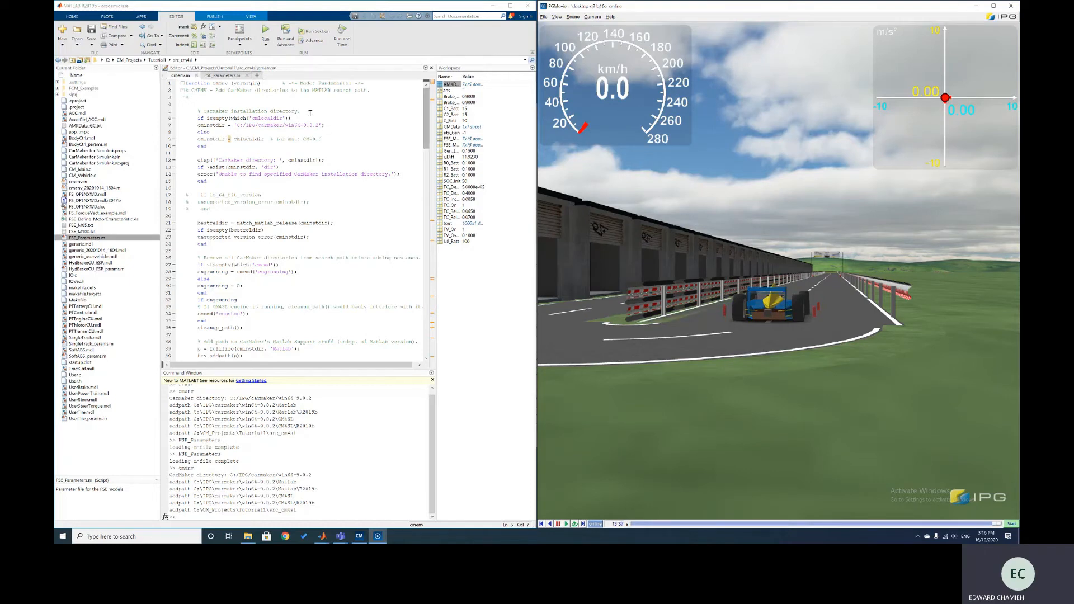
- Bring the CarMaker GUI out of IPGMovie's way, stop the running simulation and minimise the GUI
{"action": "left_click", "coordinate": [359, 536]}
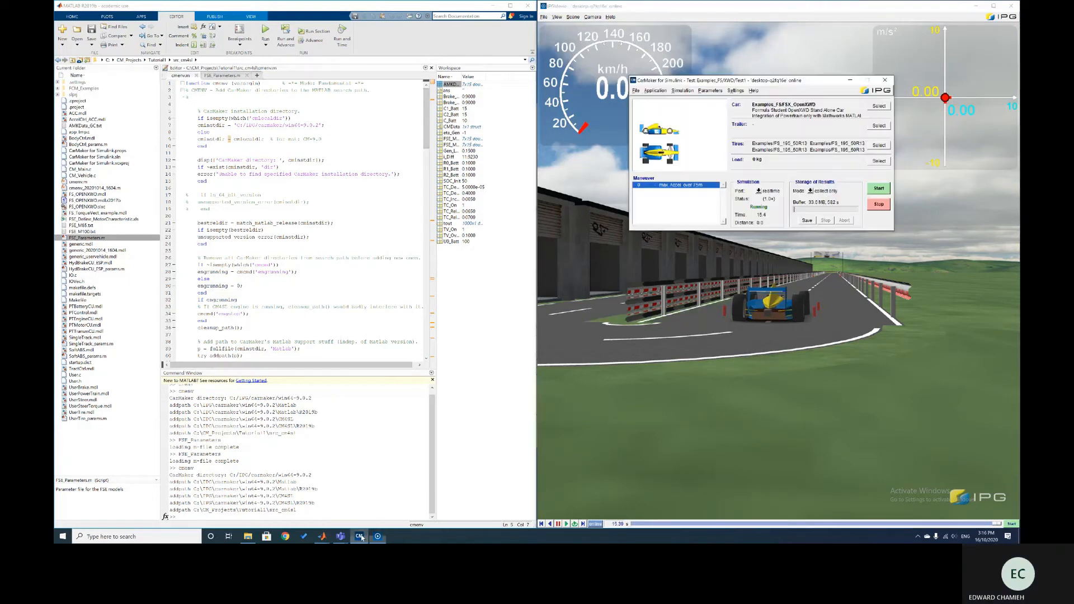
{"action": "left_click_drag", "start_coordinate": [723, 83], "coordinate": [256, 122]}
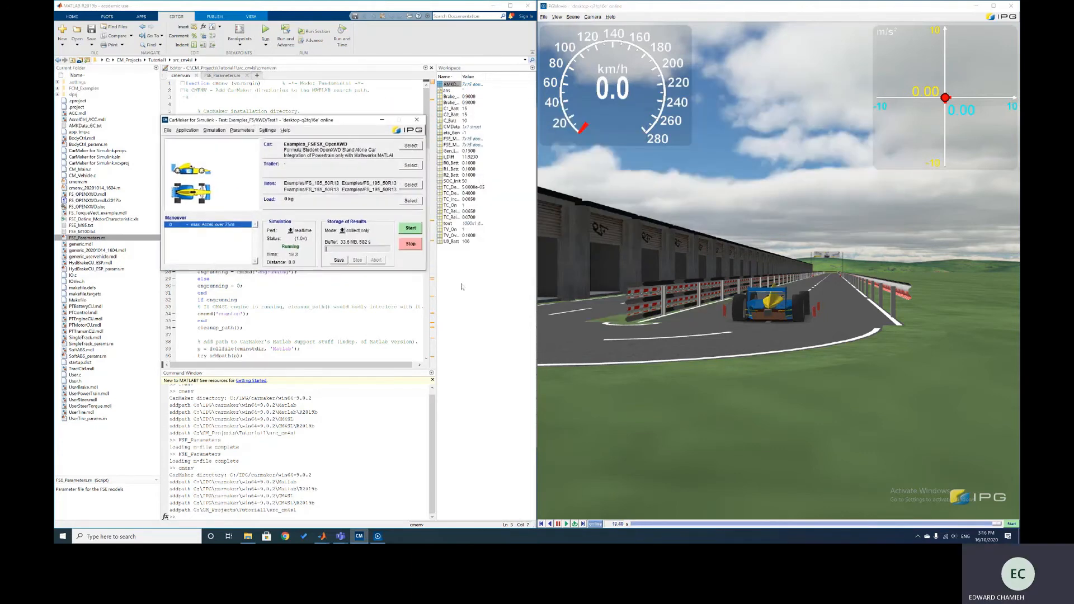
{"action": "left_click", "coordinate": [411, 245]}
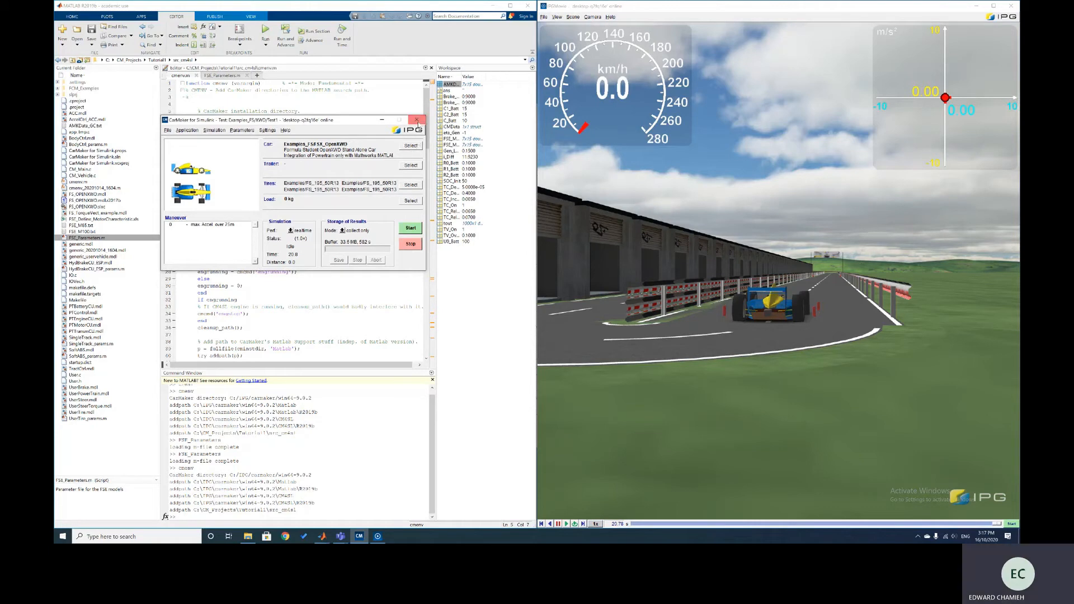
{"action": "left_click", "coordinate": [382, 121]}
- Connect the VC.Gas read block to the E-Gas / E-Motor input inside Electric Powertrain, and return to the model's top level
{"action": "left_click", "coordinate": [210, 77]}
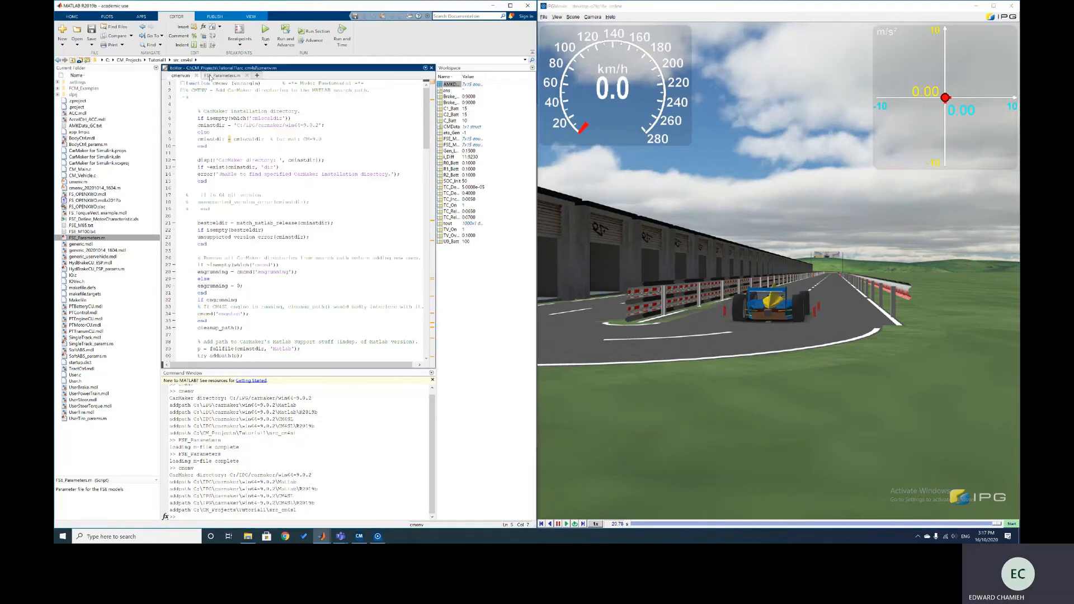
{"action": "left_click", "coordinate": [377, 537]}
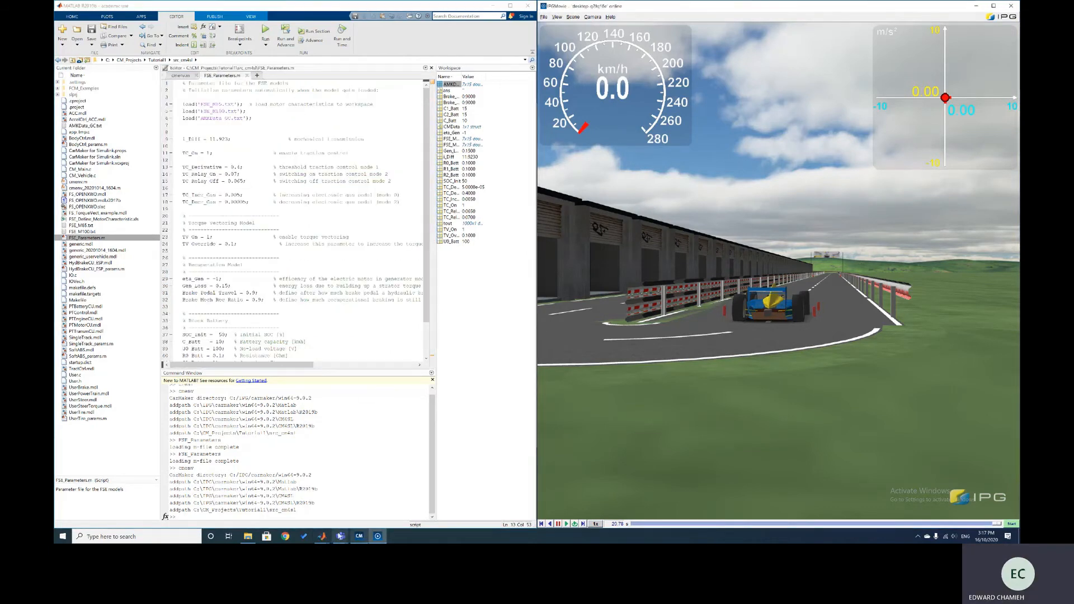
{"action": "mouse_move", "coordinate": [323, 539]}
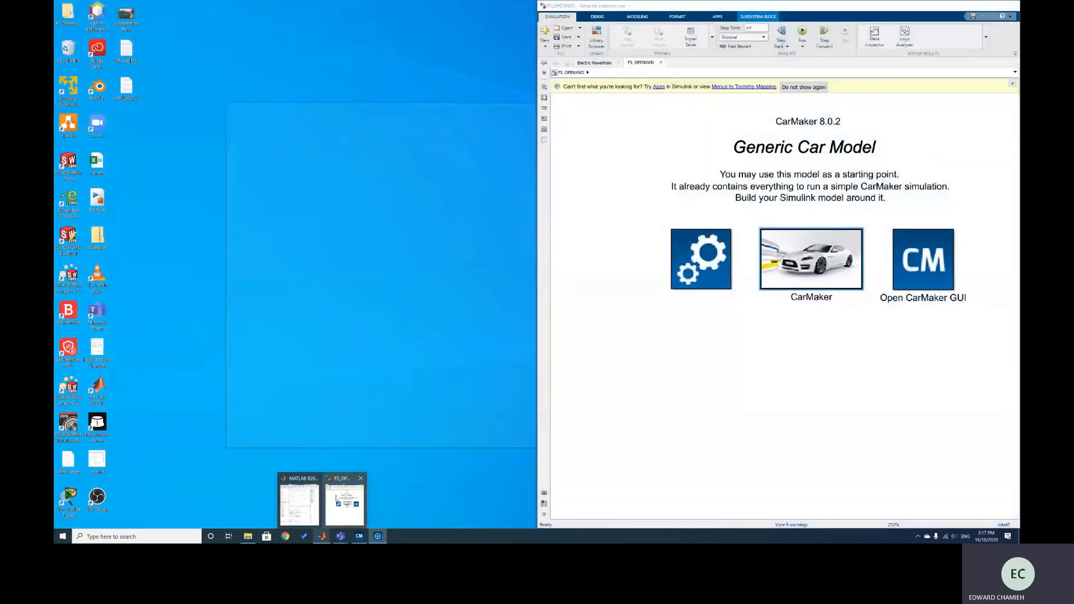
{"action": "left_click", "coordinate": [345, 502]}
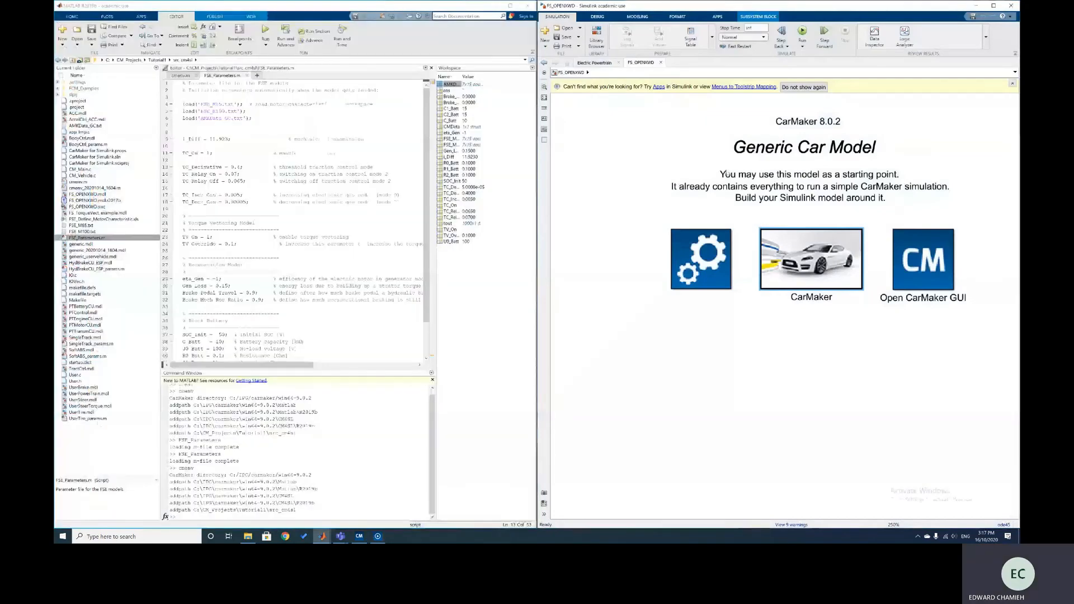
{"action": "double_click", "coordinate": [826, 270]}
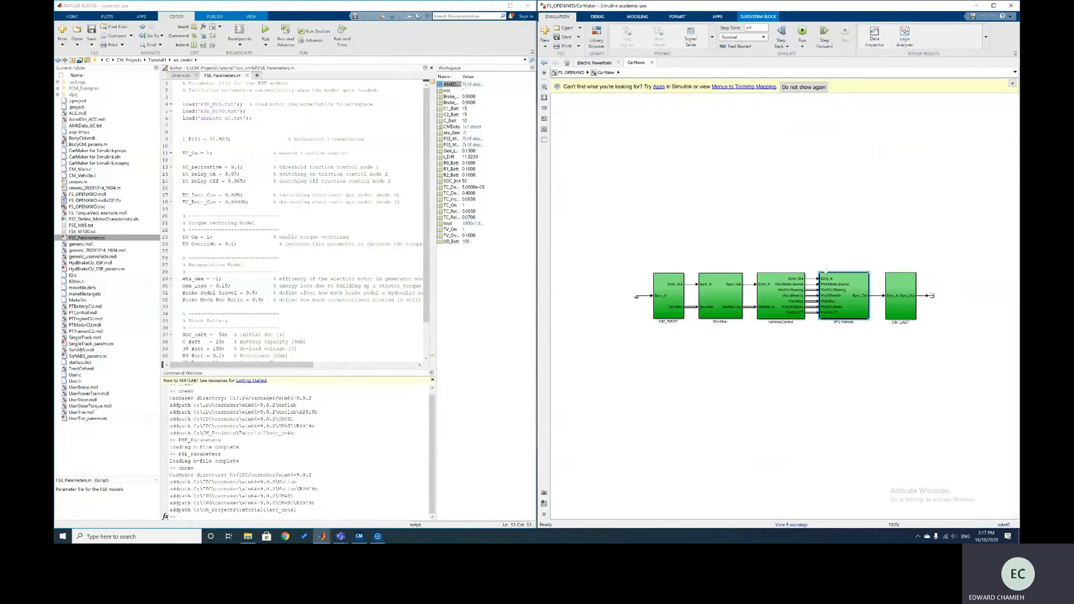
{"action": "double_click", "coordinate": [826, 287]}
{"action": "double_click", "coordinate": [847, 289]}
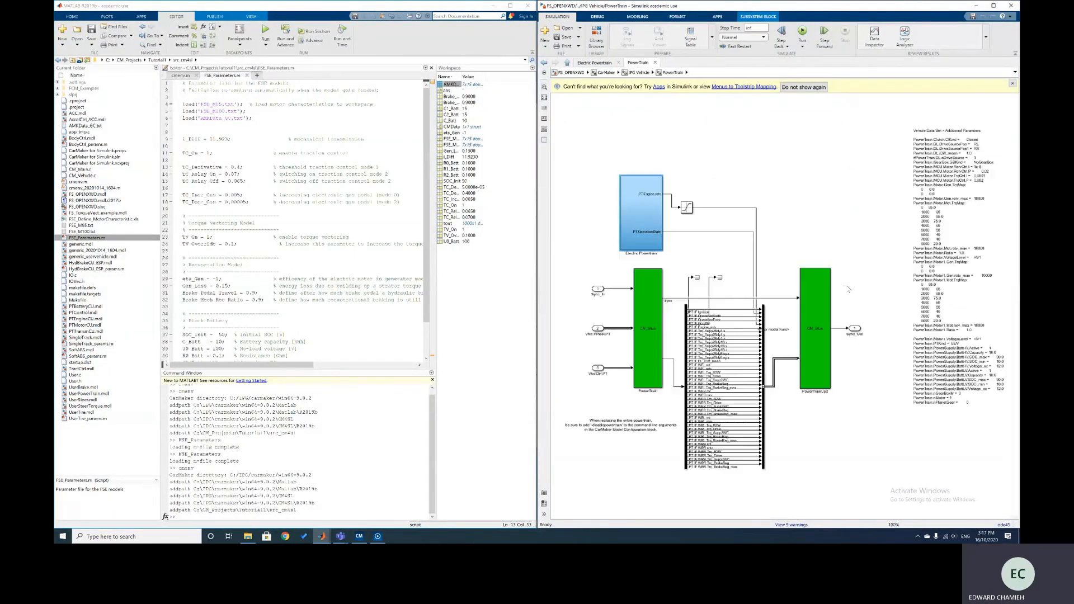
{"action": "double_click", "coordinate": [649, 221]}
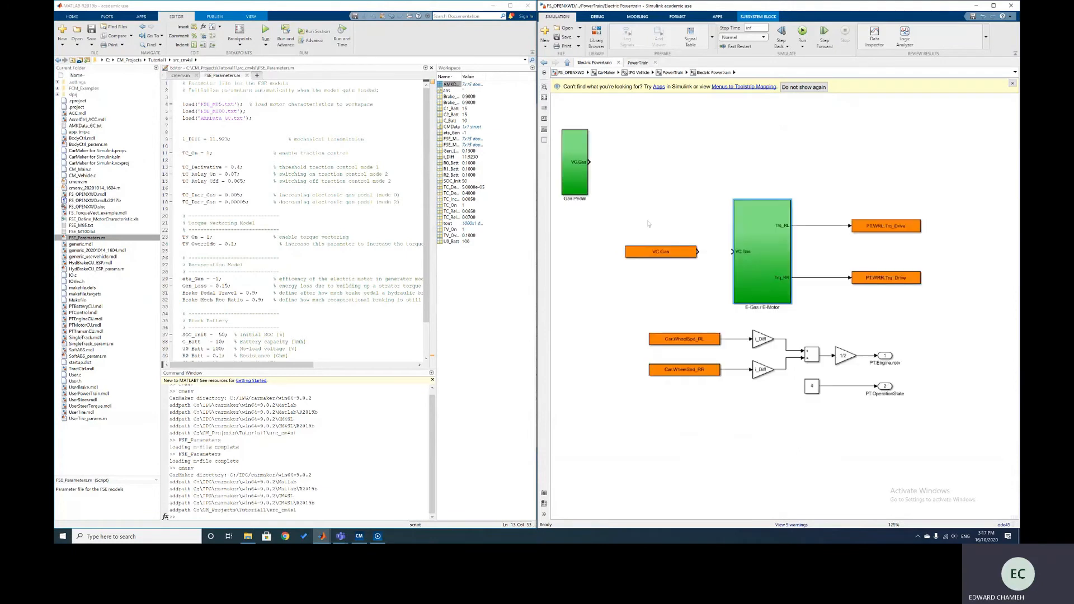
{"action": "left_click_drag", "start_coordinate": [698, 252], "coordinate": [732, 252]}
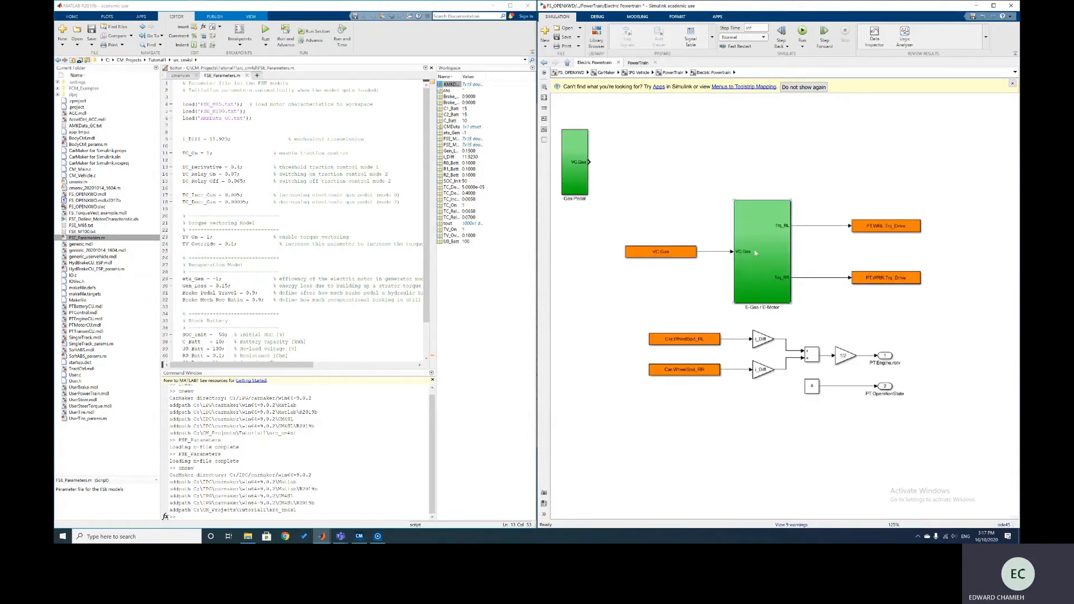
{"action": "double_click", "coordinate": [754, 250]}
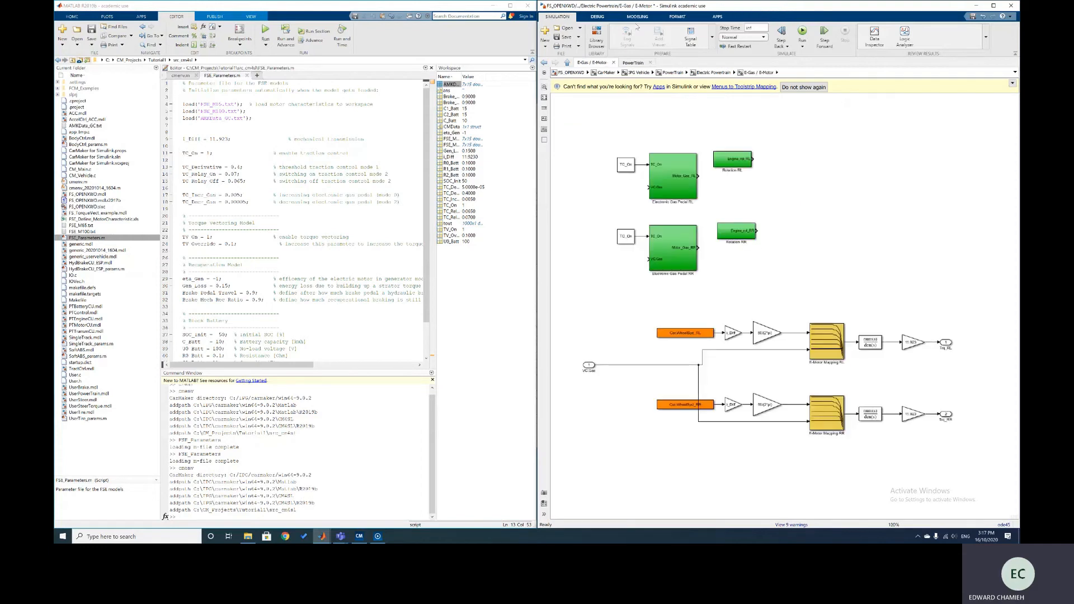
{"action": "left_click", "coordinate": [576, 74]}
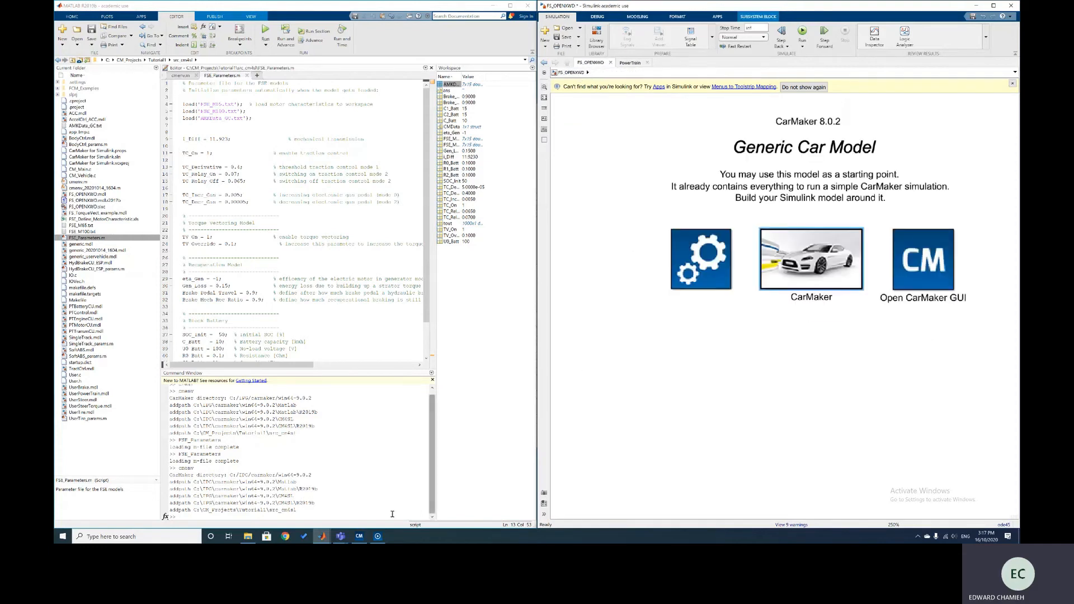
- Place the Simulink model window side by side with IPGMovie and run the simulation from Simulink
{"action": "mouse_move", "coordinate": [377, 536]}
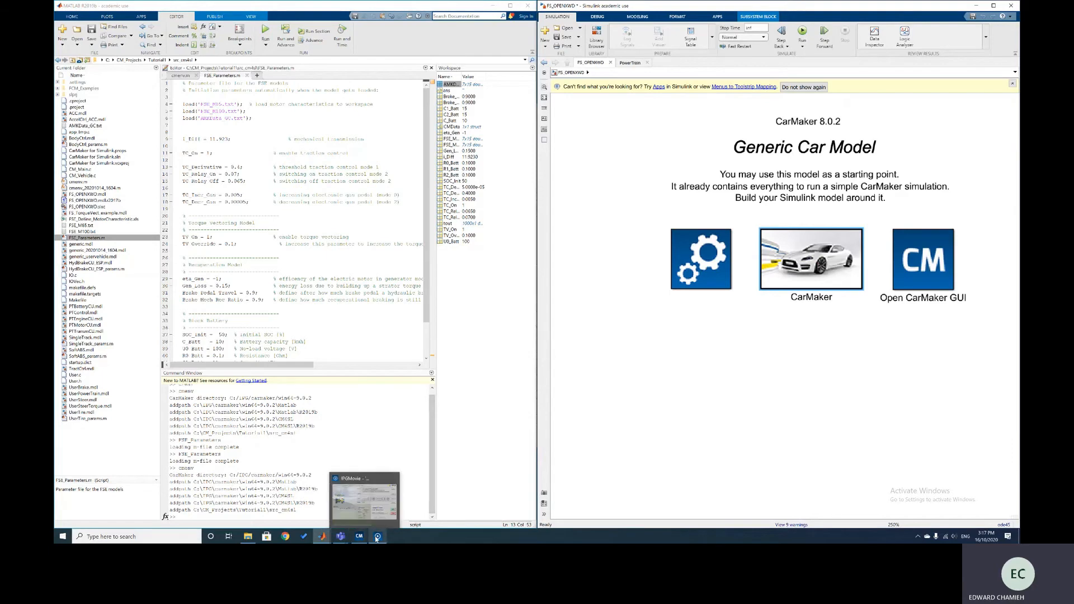
{"action": "left_click", "coordinate": [378, 510]}
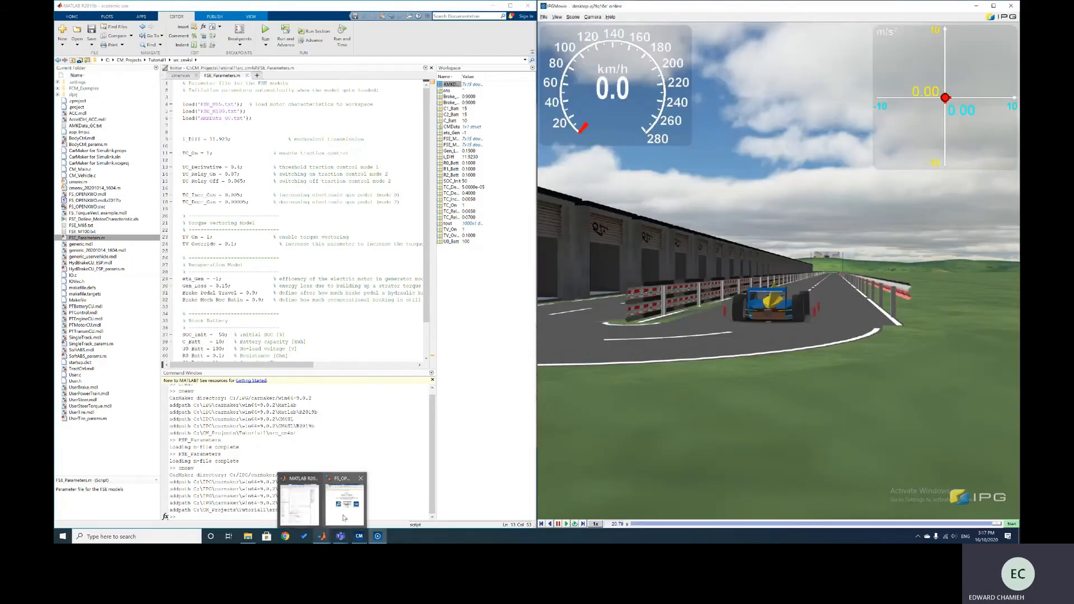
{"action": "left_click", "coordinate": [364, 498]}
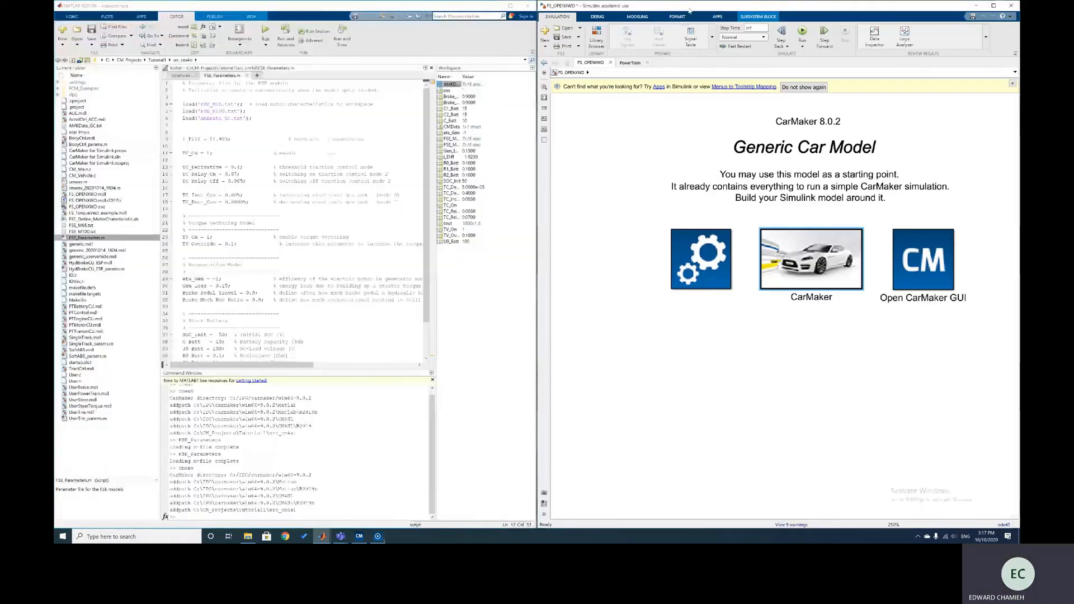
{"action": "left_click_drag", "start_coordinate": [687, 6], "coordinate": [55, 129]}
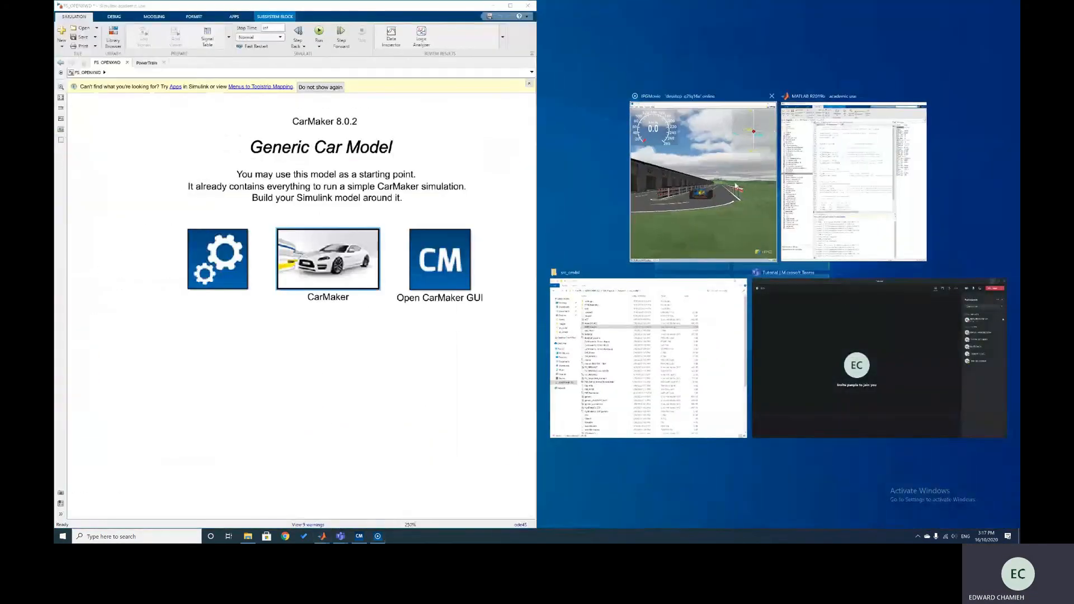
{"action": "left_click", "coordinate": [707, 184]}
{"action": "left_click", "coordinate": [319, 31]}
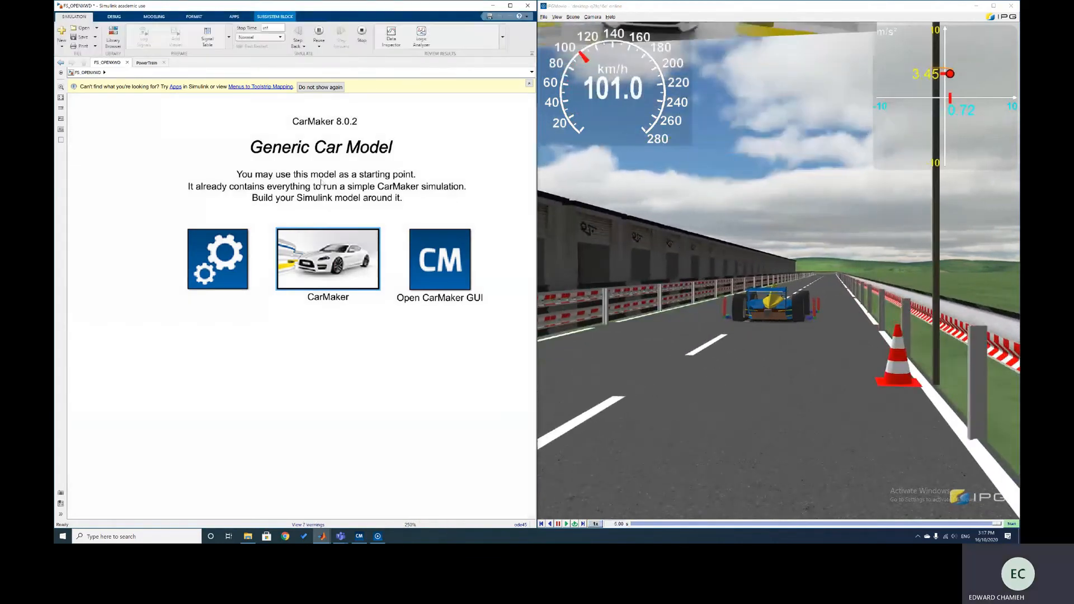
{"action": "left_click_drag", "start_coordinate": [808, 315], "coordinate": [768, 327]}
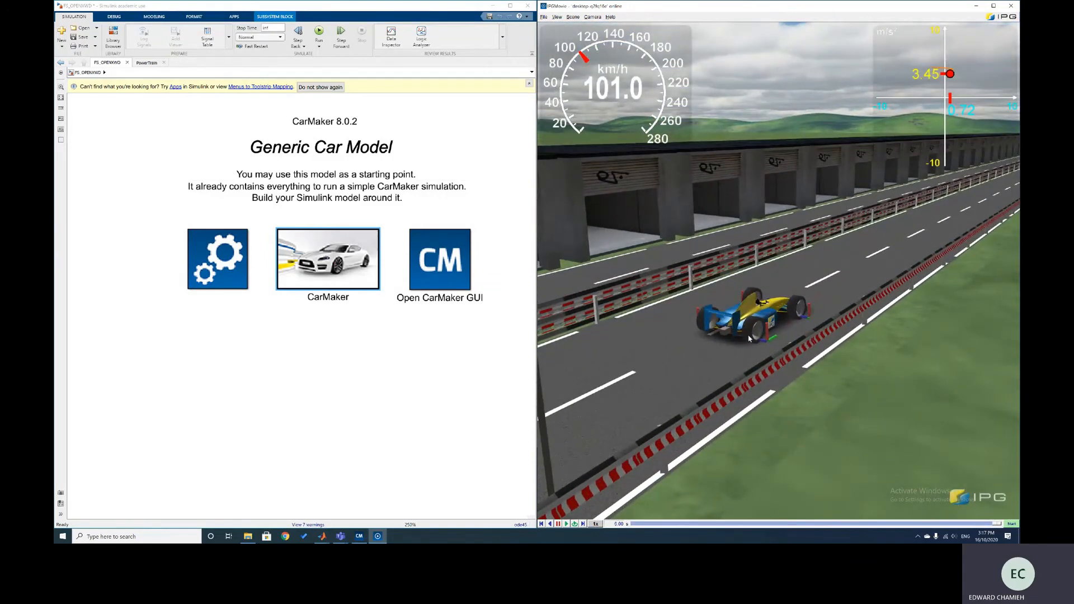
- Adjust the IPGMovie camera angle on the car and open the Electric Powertrain subsystem inside CarMaker, IPG Vehicle and PowerTrain
{"action": "left_click_drag", "start_coordinate": [750, 339], "coordinate": [756, 324]}
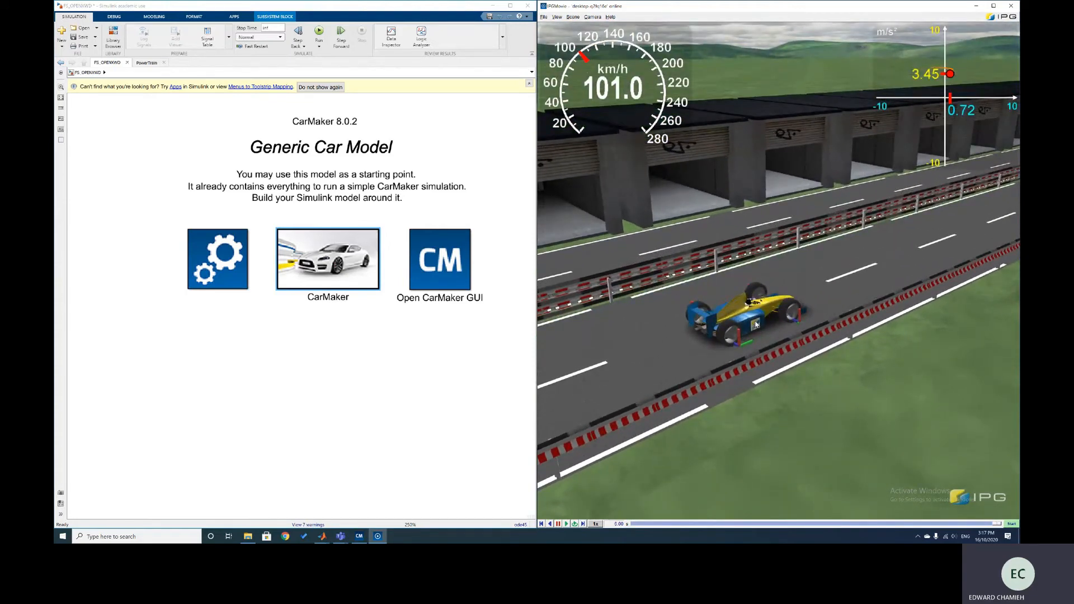
{"action": "double_click", "coordinate": [346, 262]}
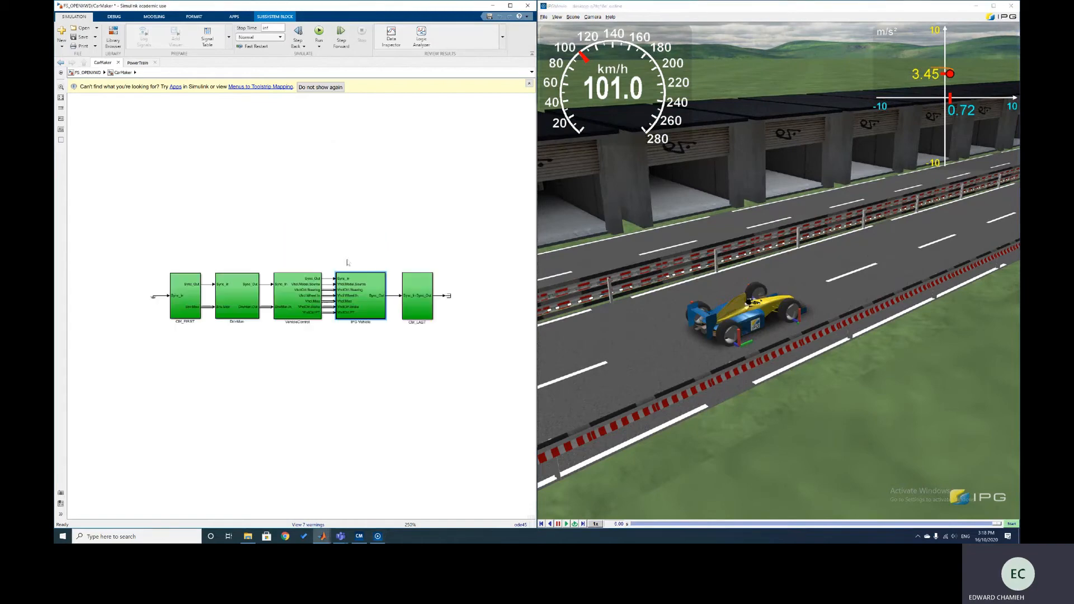
{"action": "double_click", "coordinate": [366, 288]}
{"action": "double_click", "coordinate": [371, 294]}
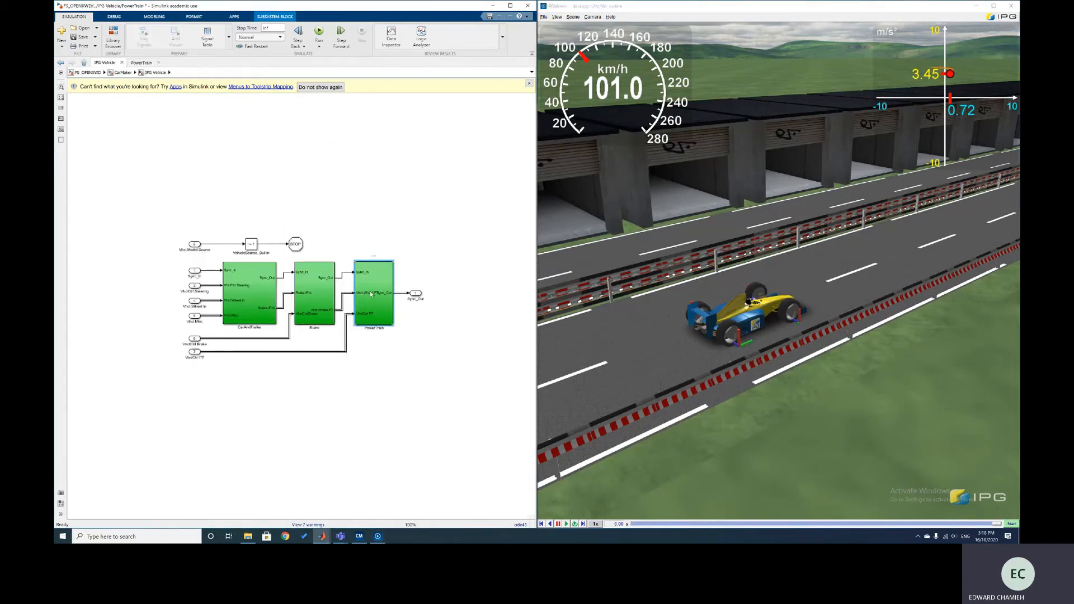
{"action": "double_click", "coordinate": [143, 211]}
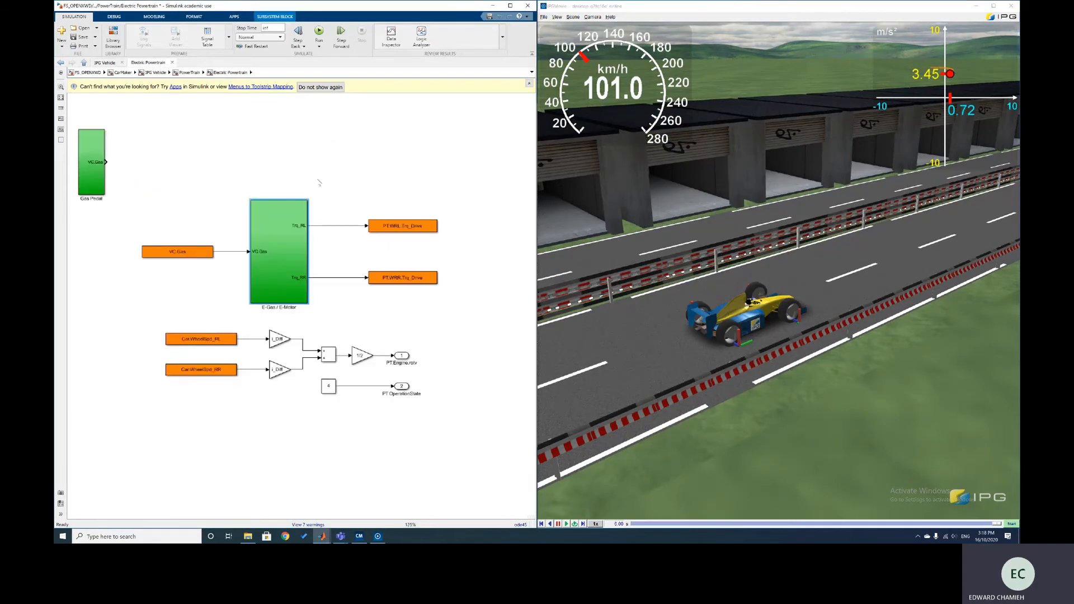
- Add a two-input Scope block in Electric Powertrain and connect it to the Trq_RL and Trq_RR signals of E-Gas / E-Motor
{"action": "left_click", "coordinate": [394, 174]}
{"action": "type", "text": "s"}
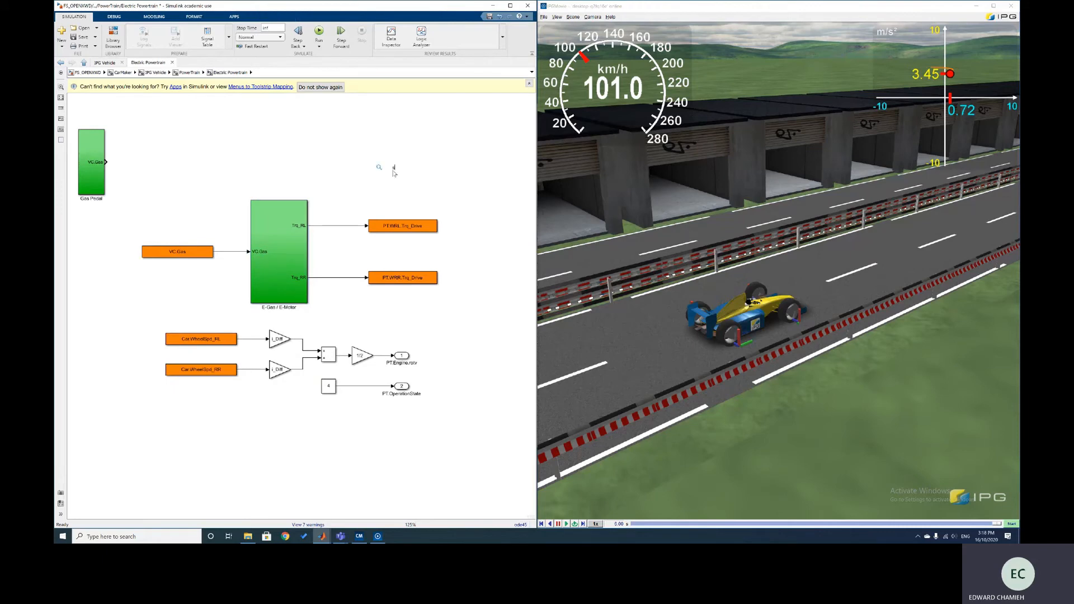
{"action": "type", "text": "cope"}
{"action": "left_click", "coordinate": [370, 176]}
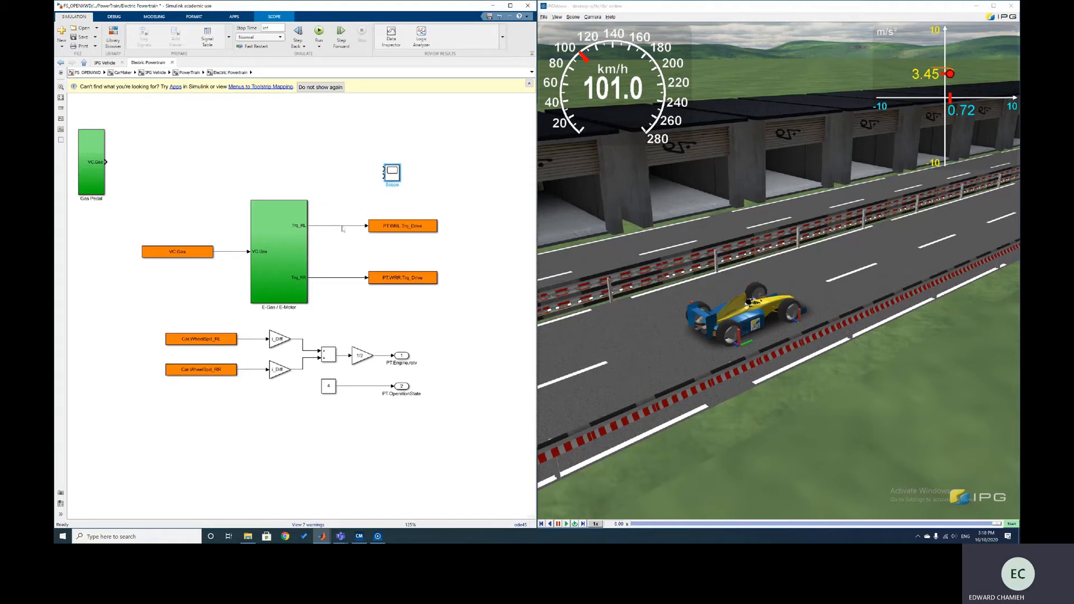
{"action": "left_click_drag", "start_coordinate": [382, 169], "coordinate": [331, 226]}
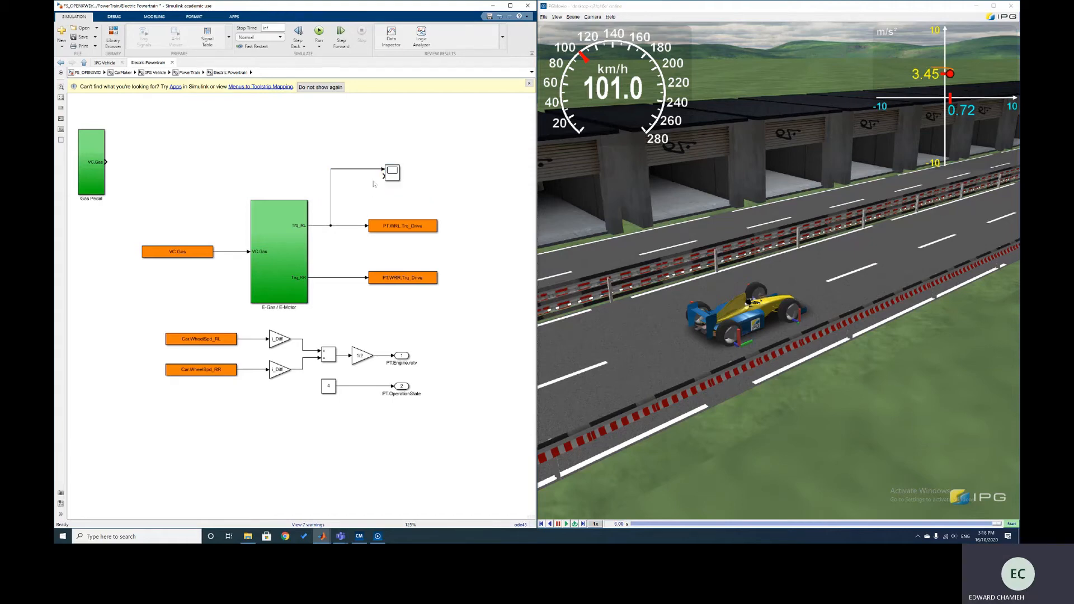
{"action": "left_click_drag", "start_coordinate": [382, 176], "coordinate": [338, 277]}
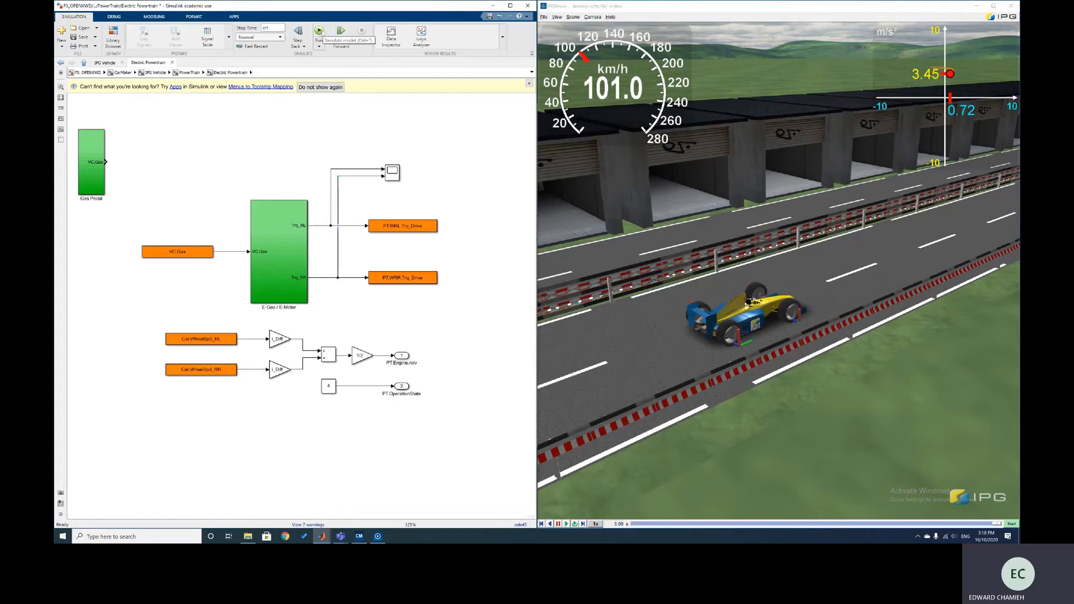
- Run the simulation with the Scope open and examine the two rear-wheel torque curves with the axes scaled to fit
{"action": "left_click", "coordinate": [395, 174]}
{"action": "double_click", "coordinate": [396, 174]}
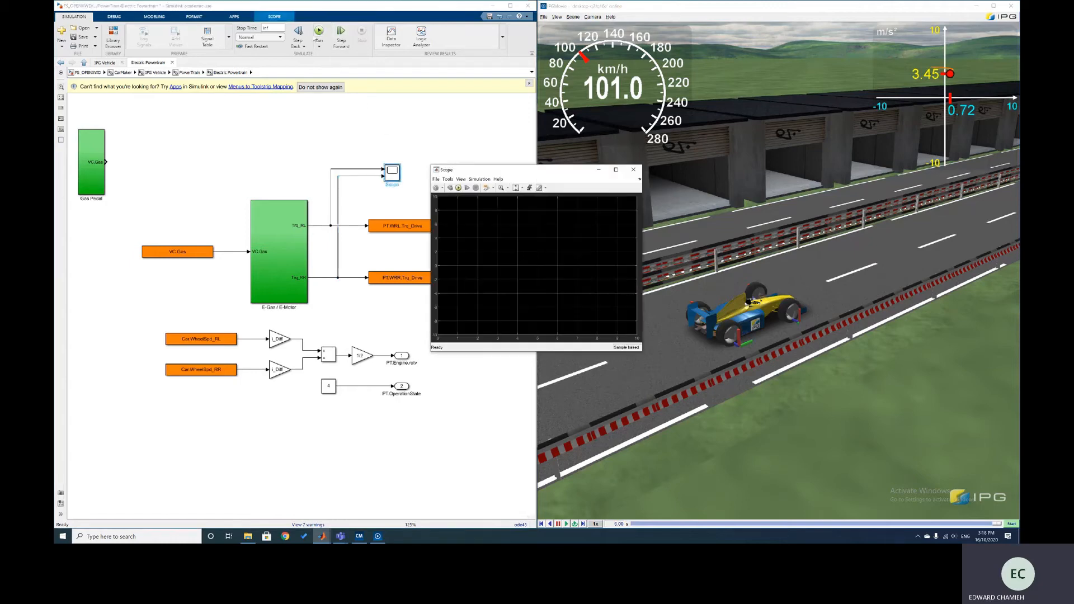
{"action": "left_click", "coordinate": [318, 33]}
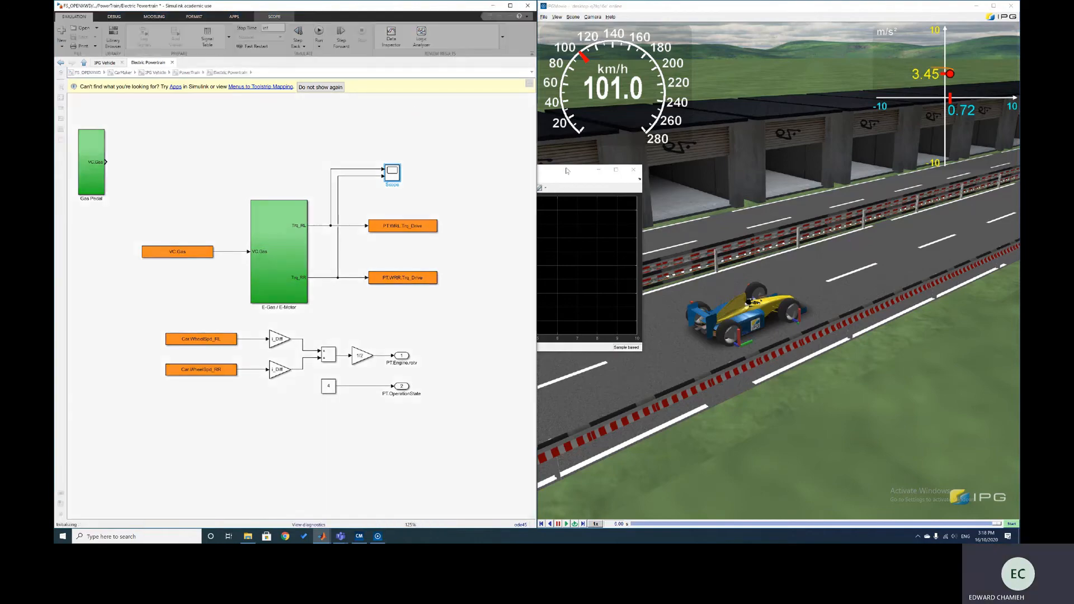
{"action": "left_click_drag", "start_coordinate": [567, 171], "coordinate": [295, 216]}
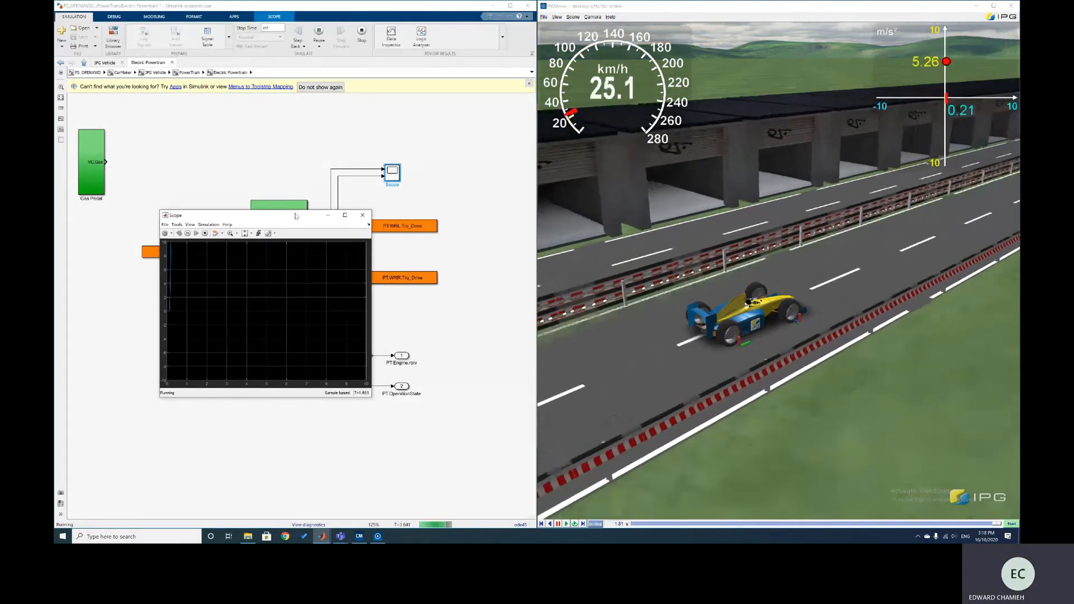
{"action": "left_click", "coordinate": [251, 234]}
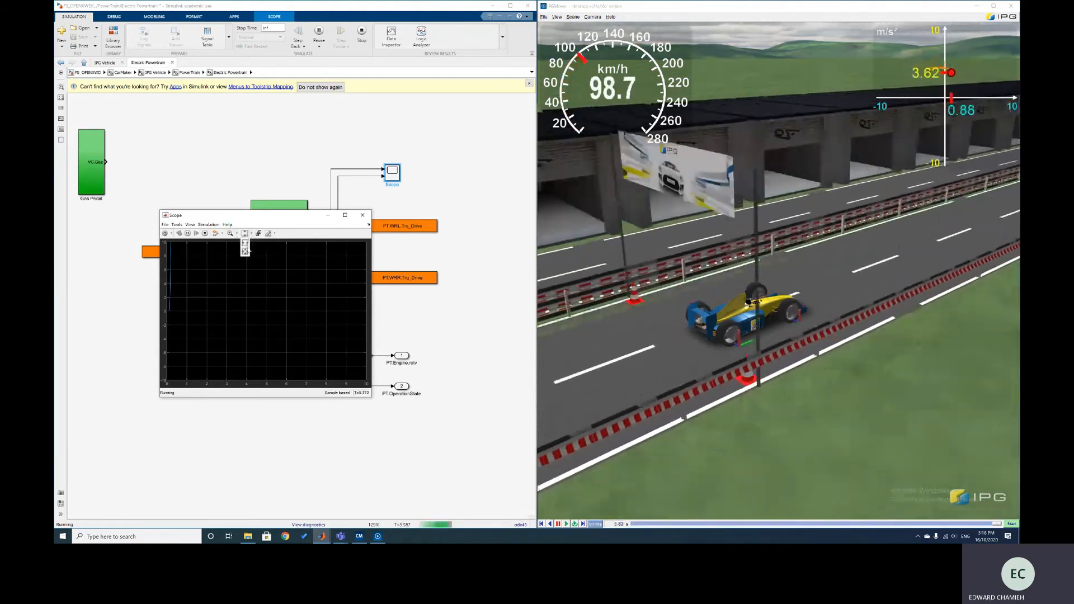
{"action": "left_click", "coordinate": [245, 252]}
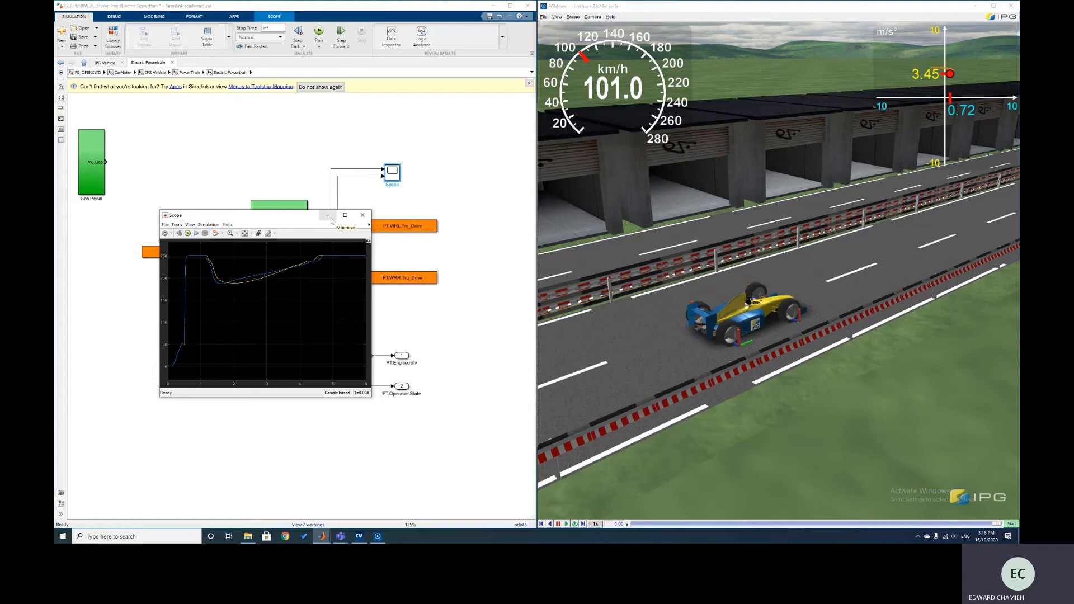
{"action": "left_click", "coordinate": [363, 215]}
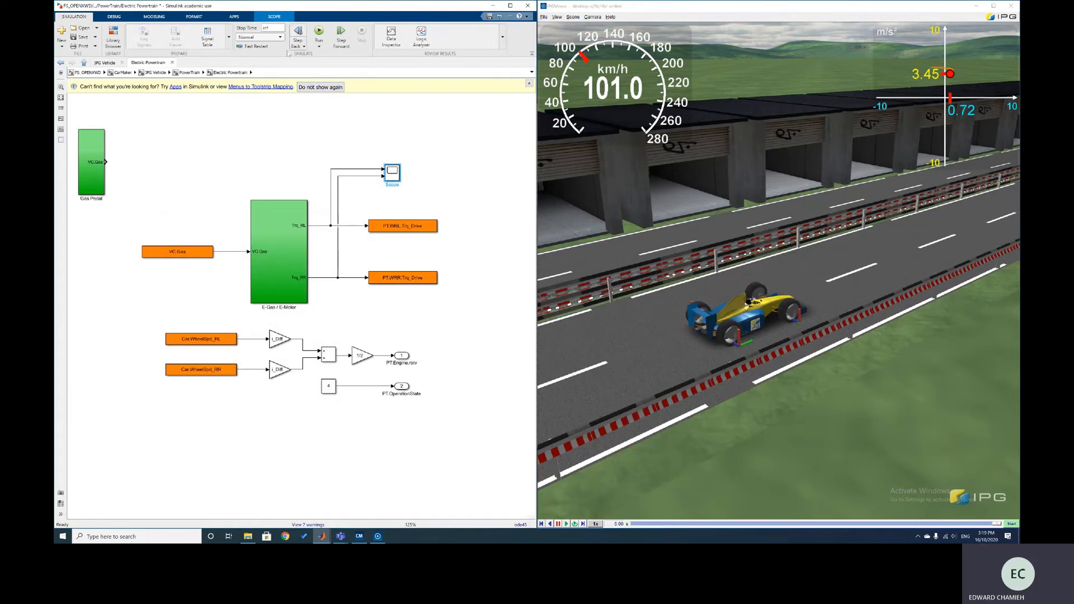
- Return to the PowerTrain subsystem and minimise the File Explorer window behind IPGMovie, keeping IPGMovie beside the model
{"action": "left_click", "coordinate": [188, 73]}
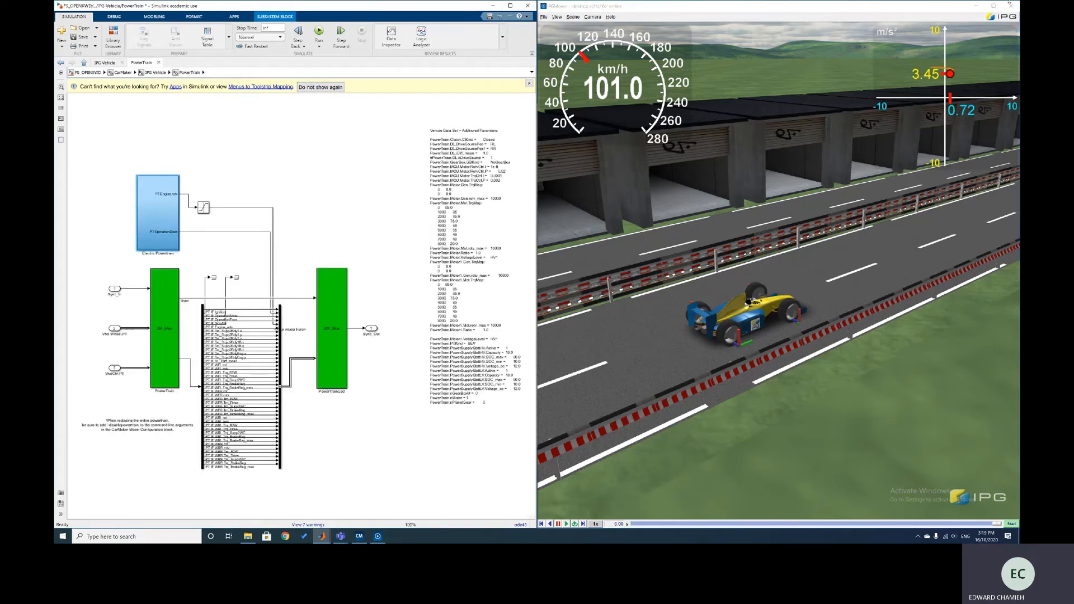
{"action": "left_click", "coordinate": [976, 5]}
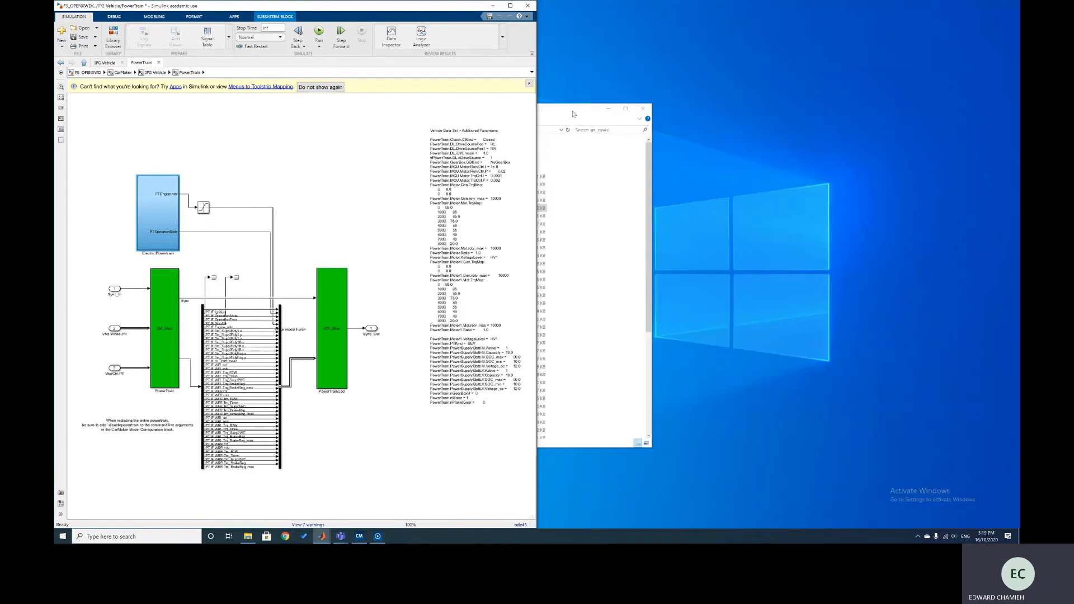
{"action": "left_click", "coordinate": [573, 114]}
{"action": "left_click", "coordinate": [608, 108]}
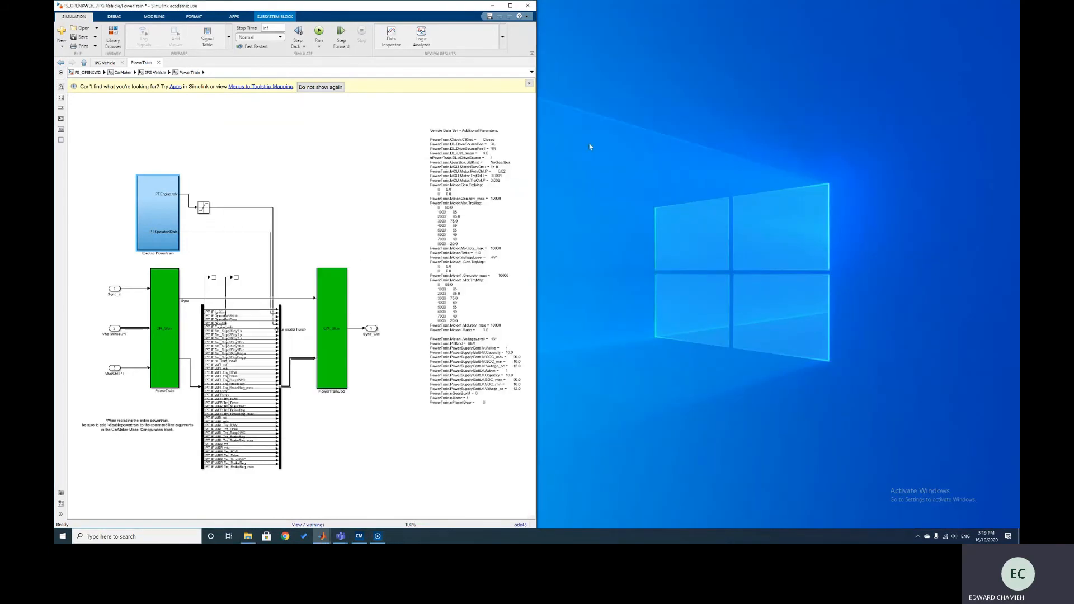
{"action": "left_click", "coordinate": [377, 536]}
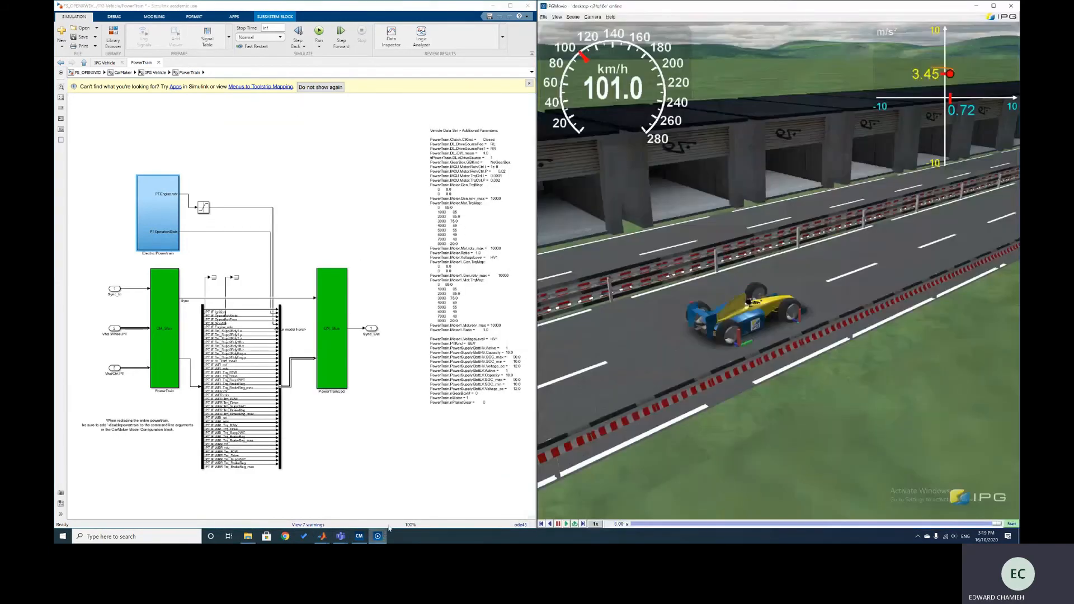
- Bring up the CarMaker GUI and open the additional parameters of the car's Vehicle Data Set
{"action": "mouse_move", "coordinate": [340, 536]}
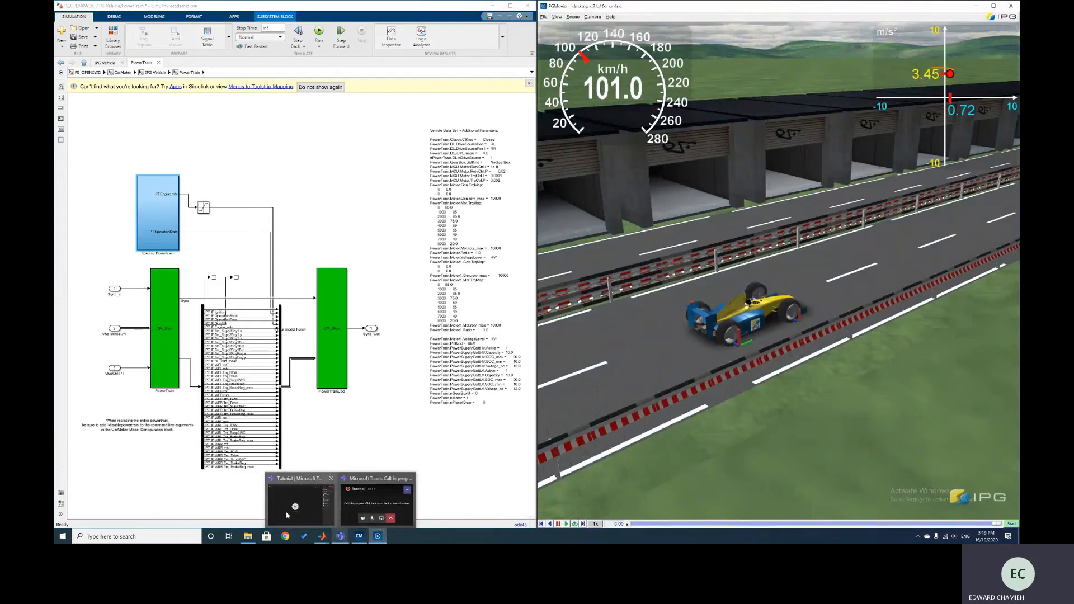
{"action": "left_click", "coordinate": [359, 535]}
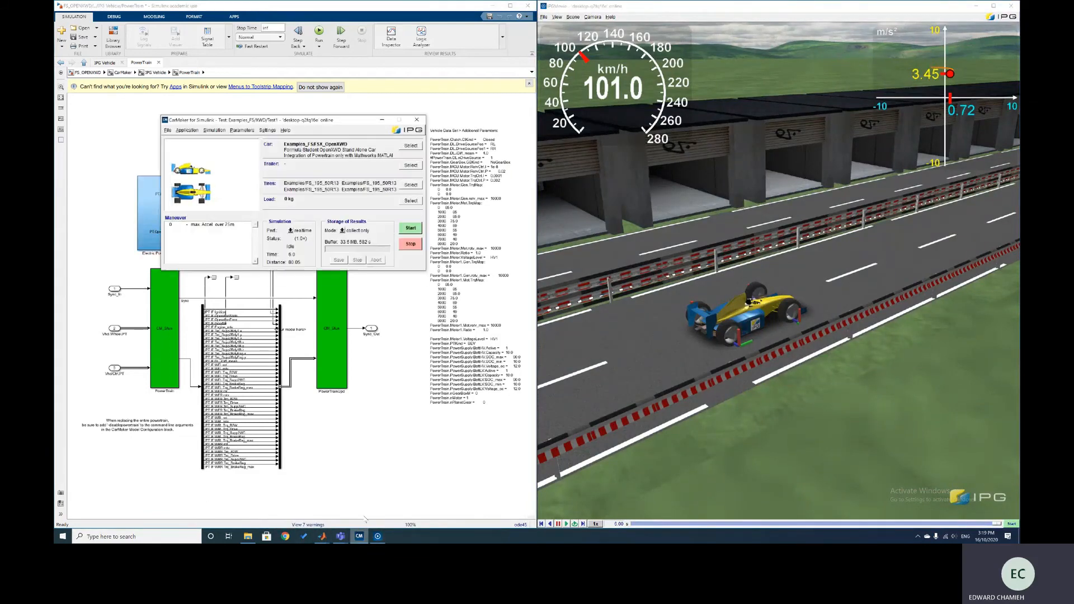
{"action": "left_click", "coordinate": [242, 130]}
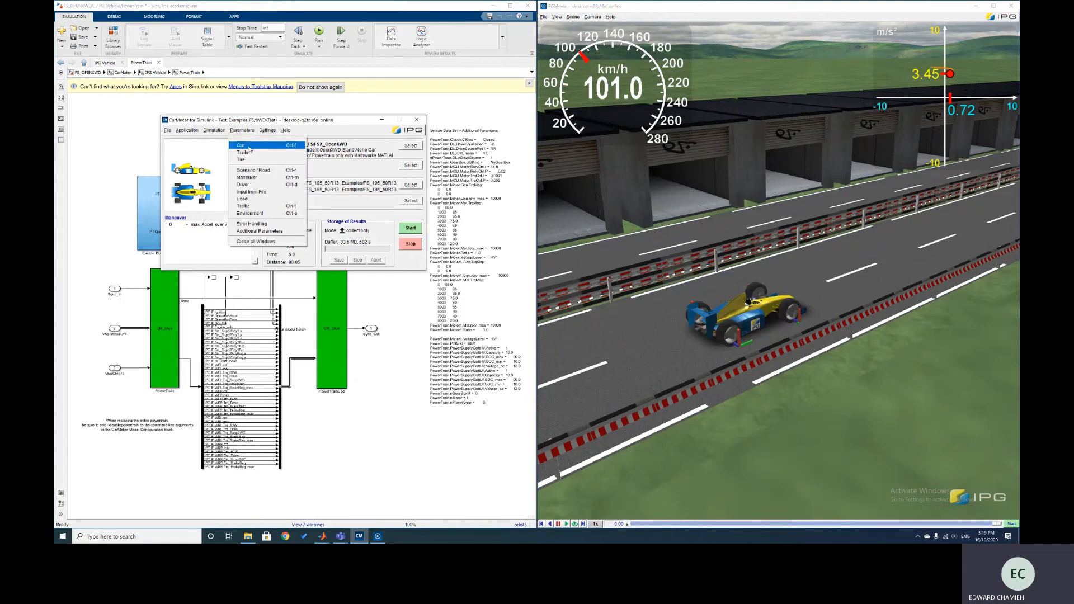
{"action": "left_click", "coordinate": [249, 146]}
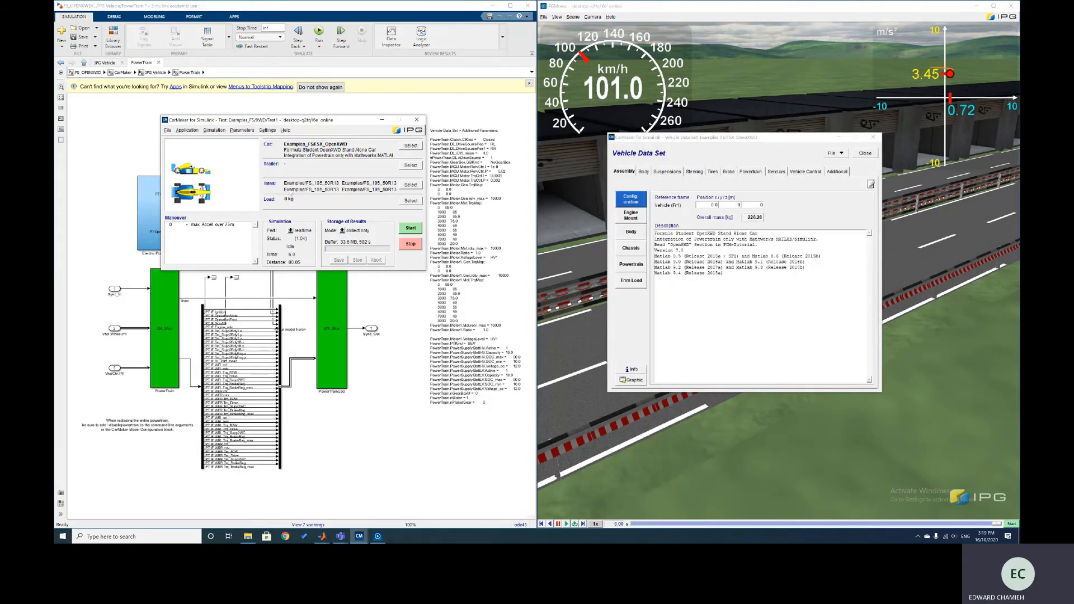
{"action": "left_click", "coordinate": [837, 172]}
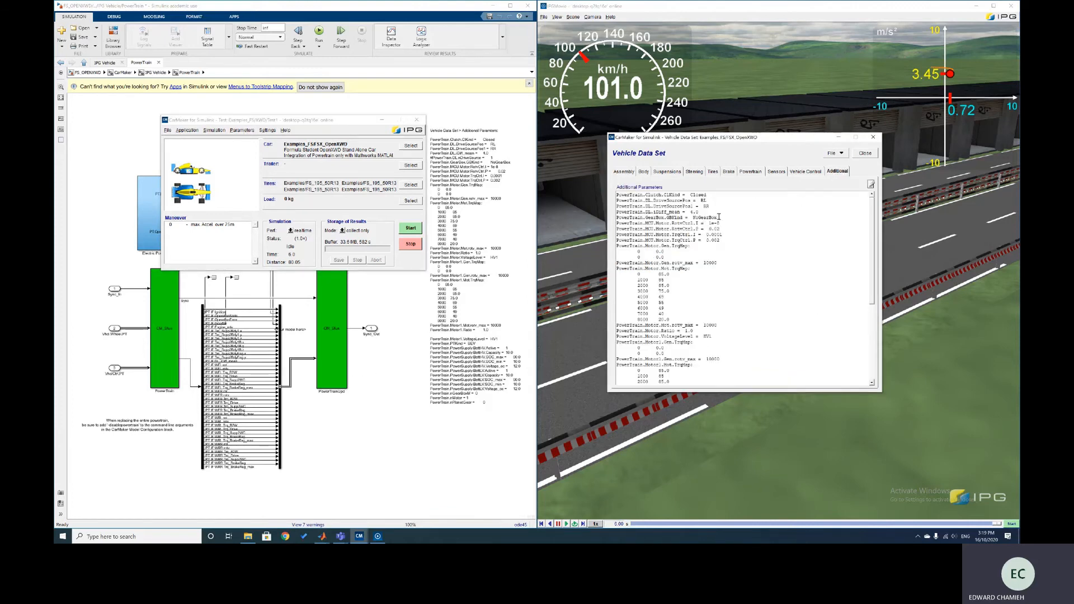
- Examine the two PowerTrain.DL.DriveSourcePos entries in the additional parameters and close the Vehicle Data Set
{"action": "left_click_drag", "start_coordinate": [723, 206], "coordinate": [612, 203]}
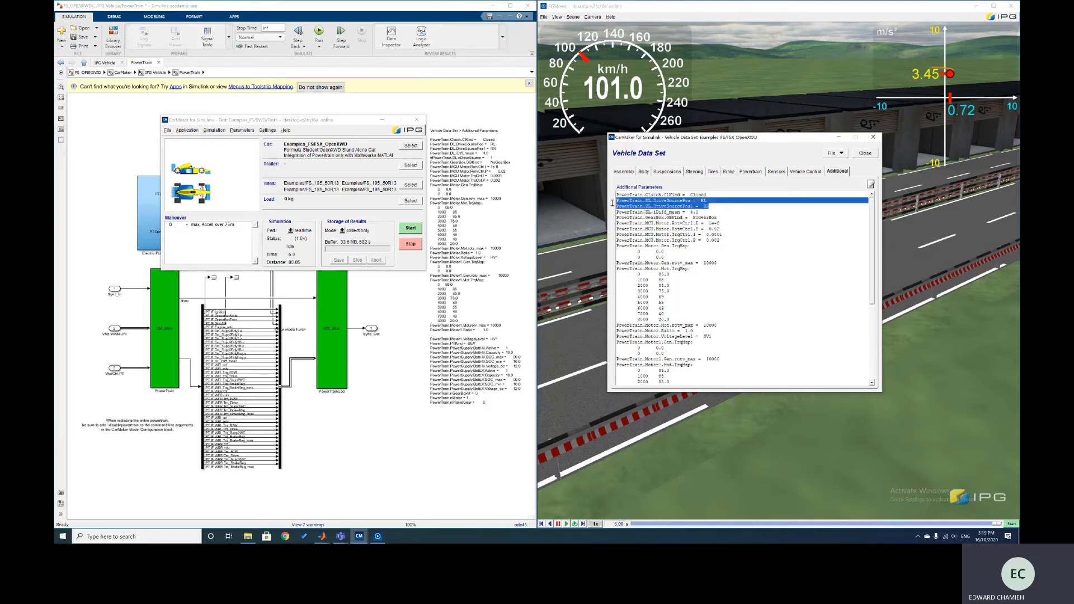
{"action": "left_click", "coordinate": [721, 210]}
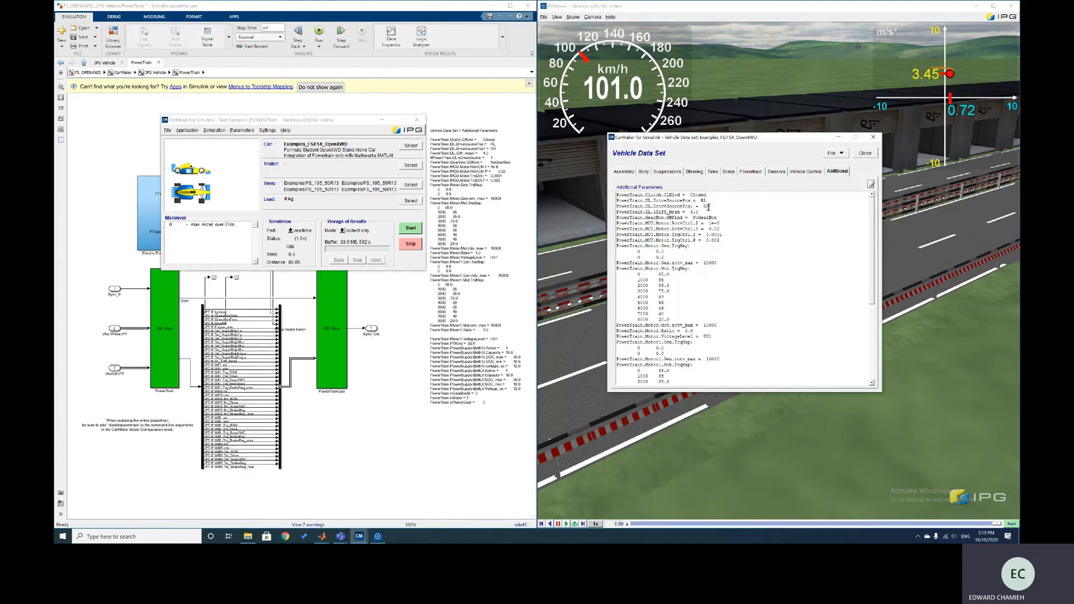
{"action": "left_click_drag", "start_coordinate": [708, 208], "coordinate": [613, 203]}
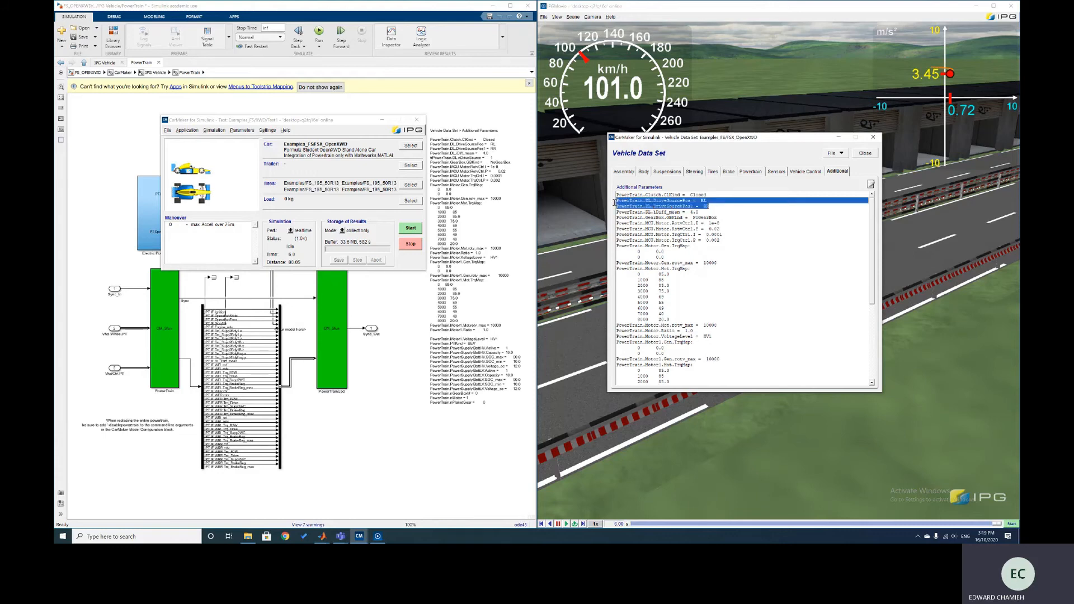
{"action": "left_click", "coordinate": [715, 205]}
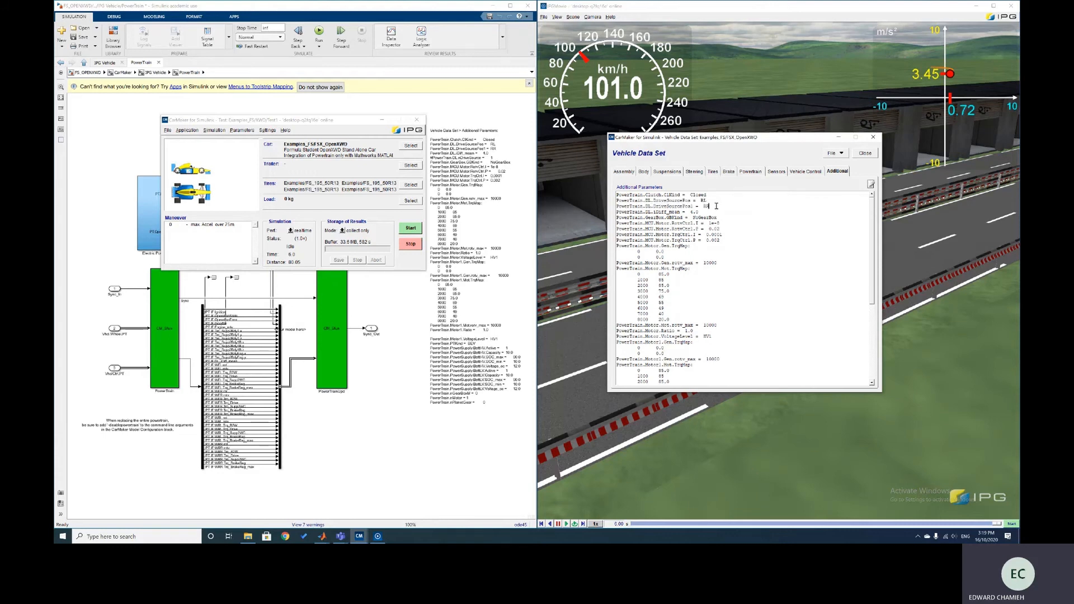
{"action": "left_click", "coordinate": [865, 154]}
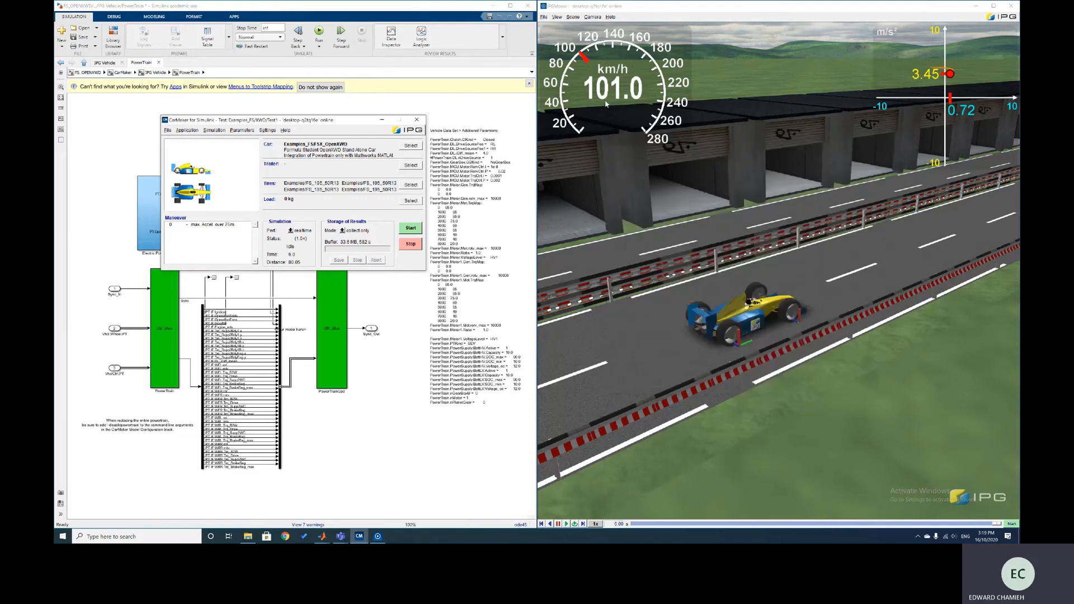
- Minimise the CarMaker GUI and remove the Scope with its signal lines from the Electric Powertrain subsystem
{"action": "left_click", "coordinate": [460, 172]}
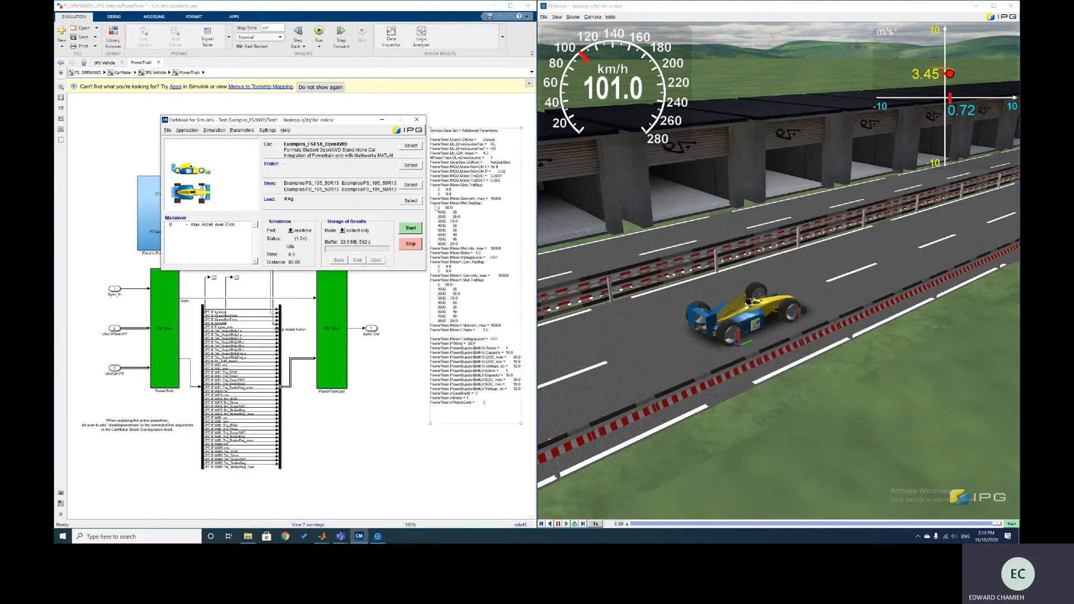
{"action": "left_click", "coordinate": [381, 120]}
{"action": "double_click", "coordinate": [167, 233]}
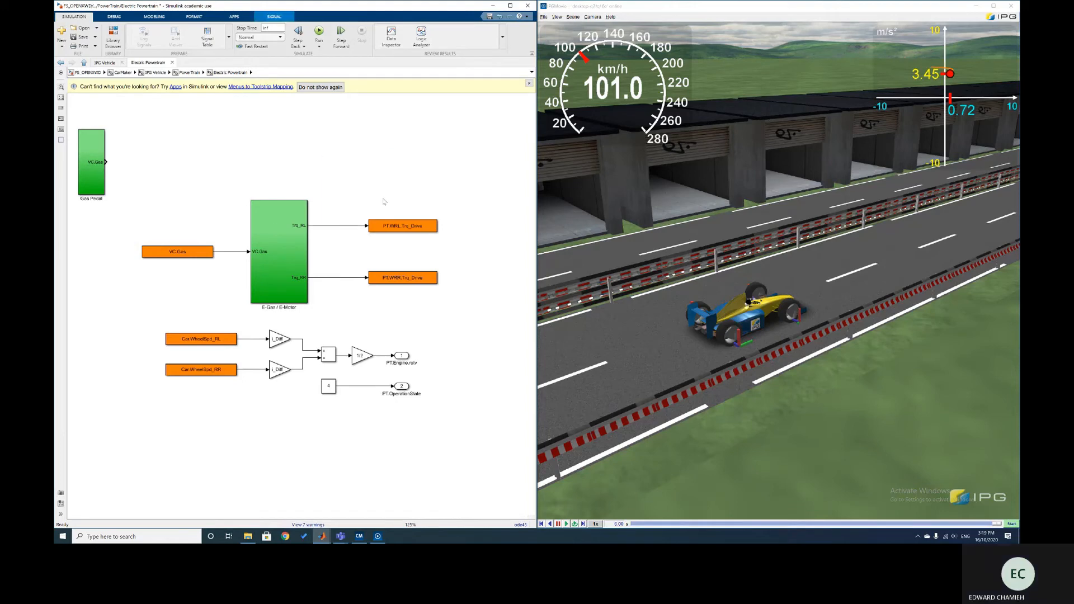
- In E-Gas / E-Motor, duplicate the RL and RR E-Motor Mapping, transfer function, gain and output blocks below the originals
{"action": "double_click", "coordinate": [283, 229]}
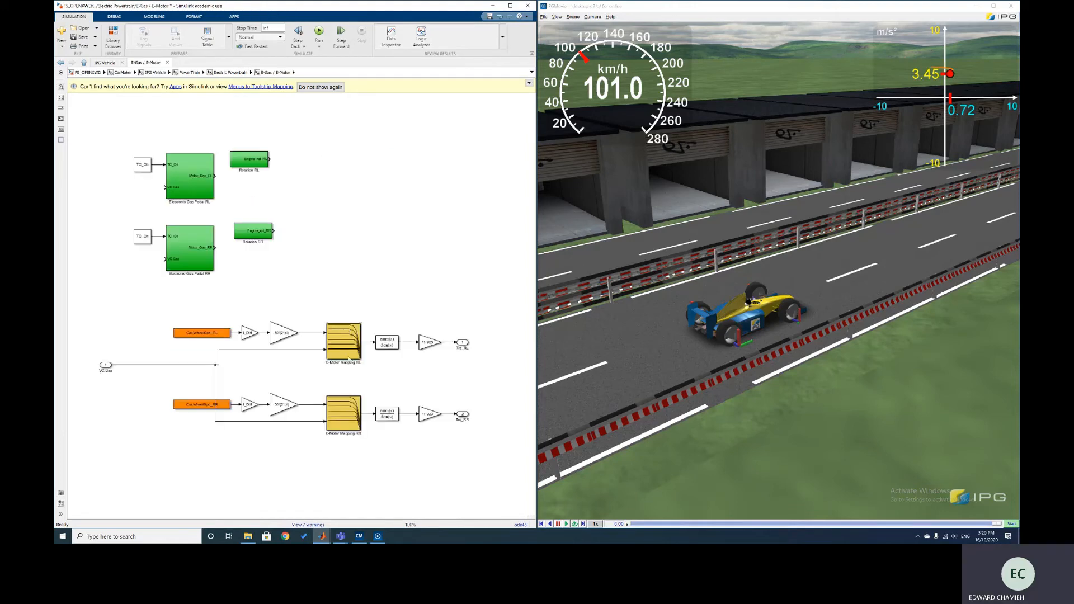
{"action": "scroll", "coordinate": [349, 358], "scroll_direction": "up", "scroll_amount": 2}
{"action": "scroll", "coordinate": [371, 368], "scroll_direction": "down", "scroll_amount": 5}
{"action": "scroll", "coordinate": [385, 438], "scroll_direction": "up", "scroll_amount": 4}
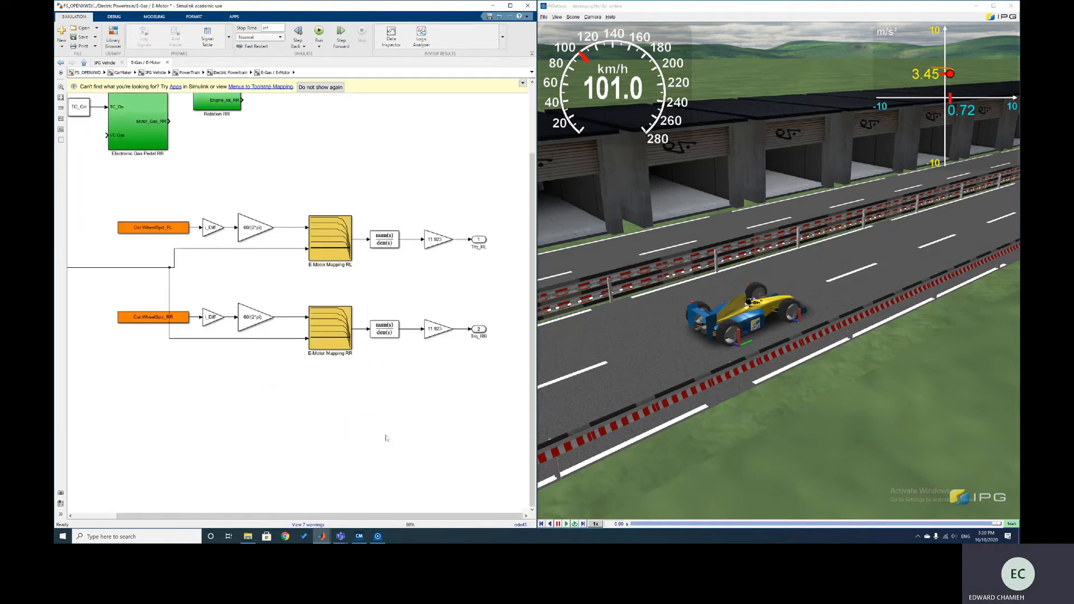
{"action": "scroll", "coordinate": [385, 438], "scroll_direction": "down", "scroll_amount": 2}
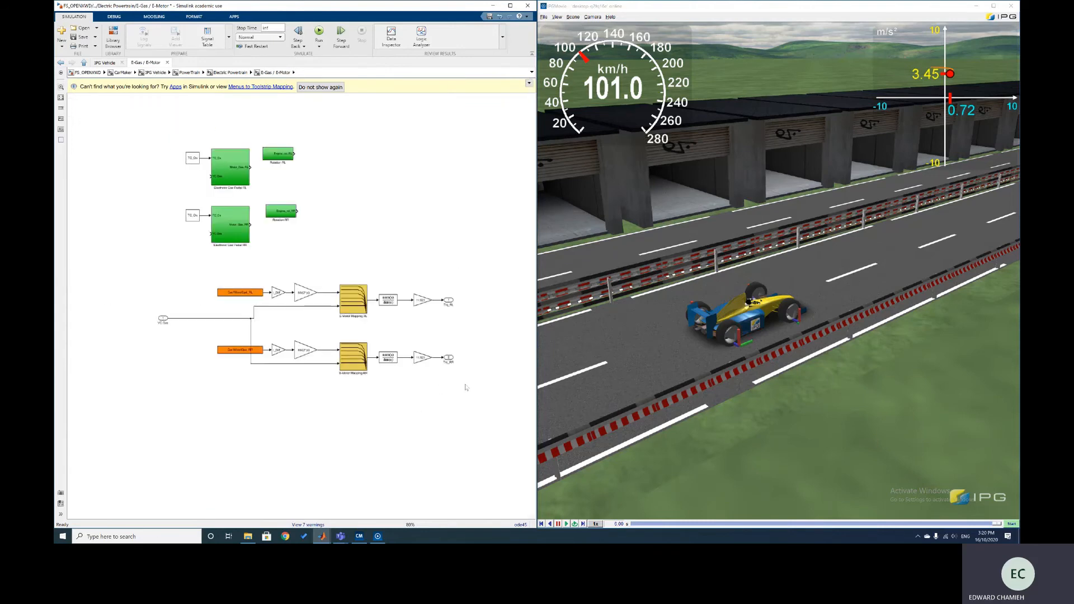
{"action": "left_click_drag", "start_coordinate": [465, 387], "coordinate": [240, 289]}
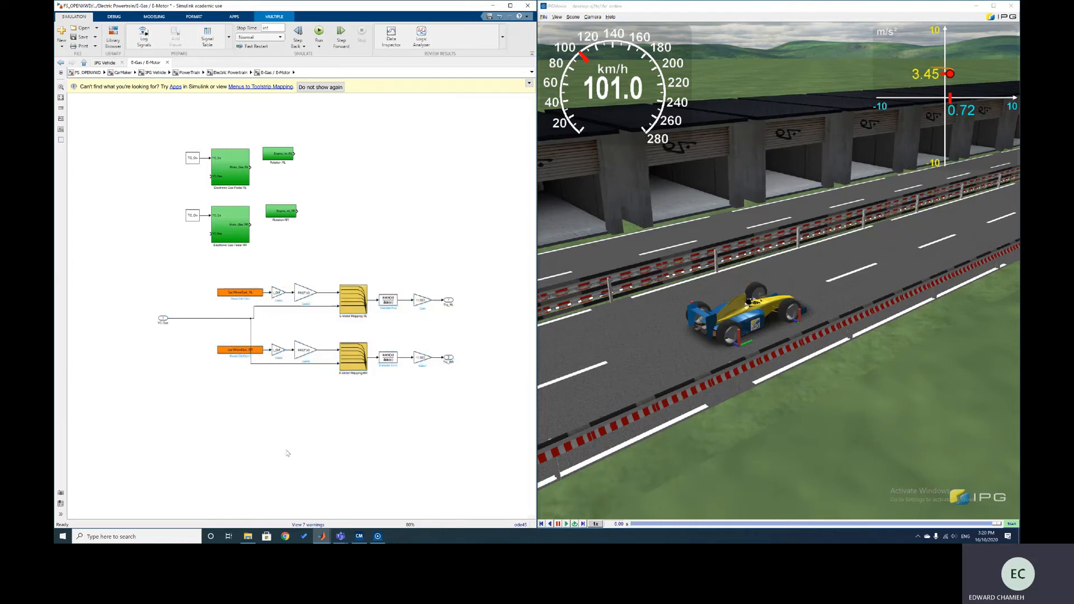
{"action": "left_click_drag", "start_coordinate": [463, 401], "coordinate": [354, 304]}
{"action": "left_click_drag", "start_coordinate": [354, 304], "coordinate": [358, 429]}
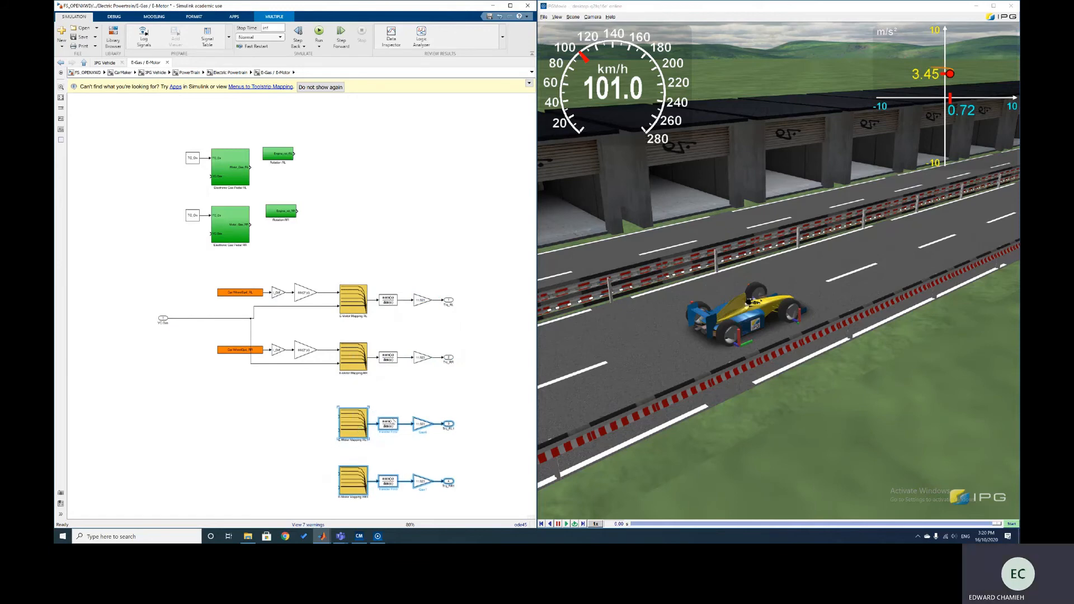
- Rename the output ports of the duplicated RL and RR motor chains to Trq_FL and FR
{"action": "scroll", "coordinate": [393, 421], "scroll_direction": "down", "scroll_amount": 2}
{"action": "scroll", "coordinate": [395, 414], "scroll_direction": "up", "scroll_amount": 6}
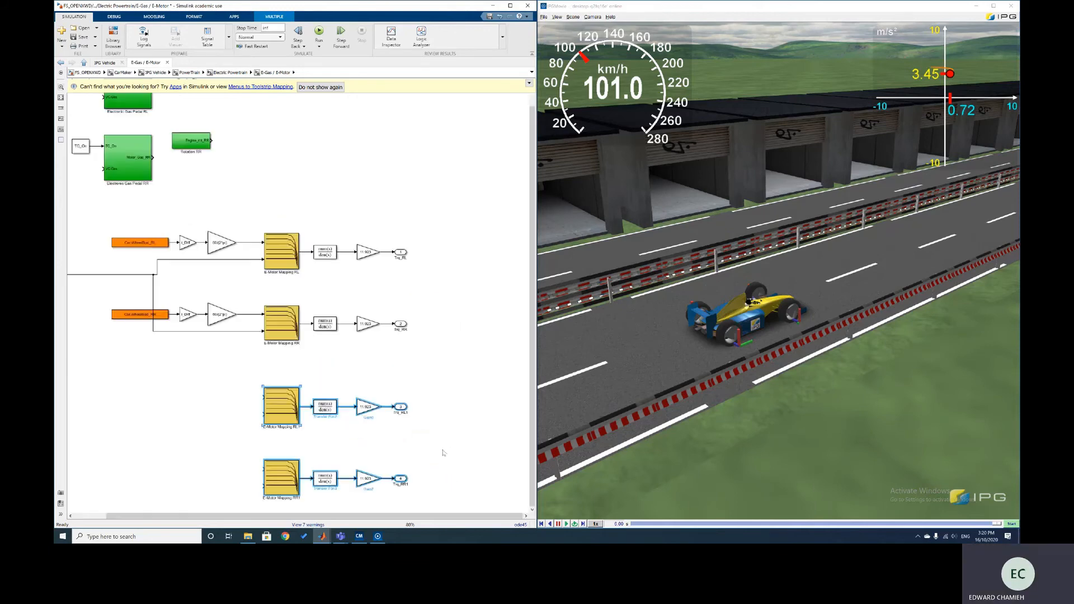
{"action": "double_click", "coordinate": [397, 404]}
{"action": "key", "text": "End"}
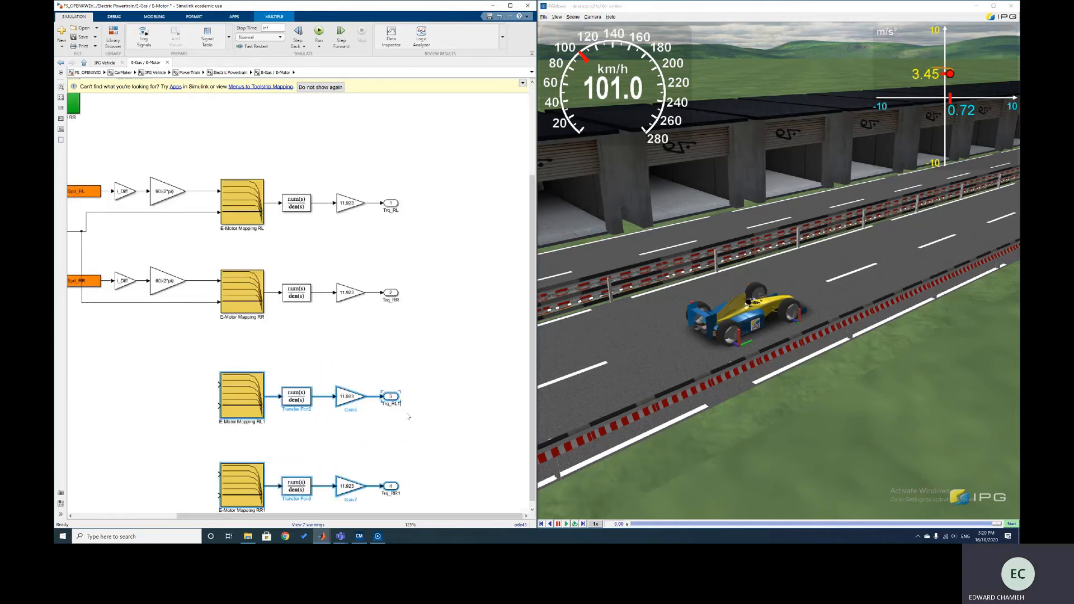
{"action": "key", "text": "BackSpace"}
{"action": "key", "text": "BackSpace"}
{"action": "key", "text": "BackSpace"}
{"action": "type", "text": "FR"}
{"action": "key", "text": "BackSpace"}
{"action": "type", "text": "L"}
{"action": "double_click", "coordinate": [396, 495]}
{"action": "type", "text": "FR"}
{"action": "left_click", "coordinate": [414, 486]}
{"action": "scroll", "coordinate": [357, 442], "scroll_direction": "up", "scroll_amount": 1}
{"action": "scroll", "coordinate": [343, 427], "scroll_direction": "down", "scroll_amount": 3}
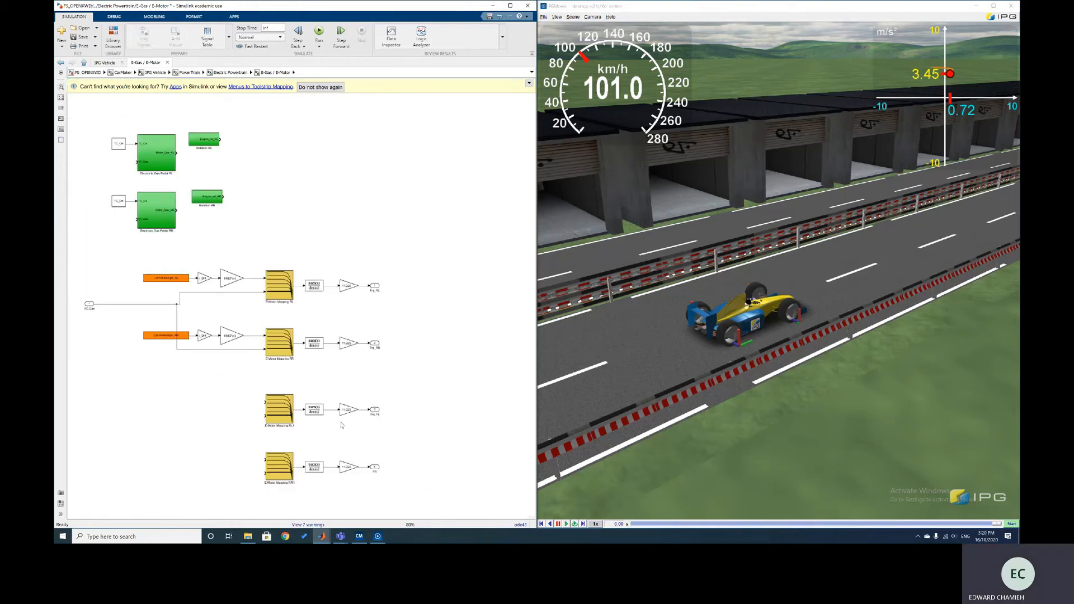
- Copy the RL wheel speed block with its two gains beside each duplicated motor mapping and connect the copies to the mappings
{"action": "scroll", "coordinate": [342, 425], "scroll_direction": "down", "scroll_amount": 1}
{"action": "scroll", "coordinate": [265, 440], "scroll_direction": "up", "scroll_amount": 3}
{"action": "scroll", "coordinate": [156, 195], "scroll_direction": "down", "scroll_amount": 2}
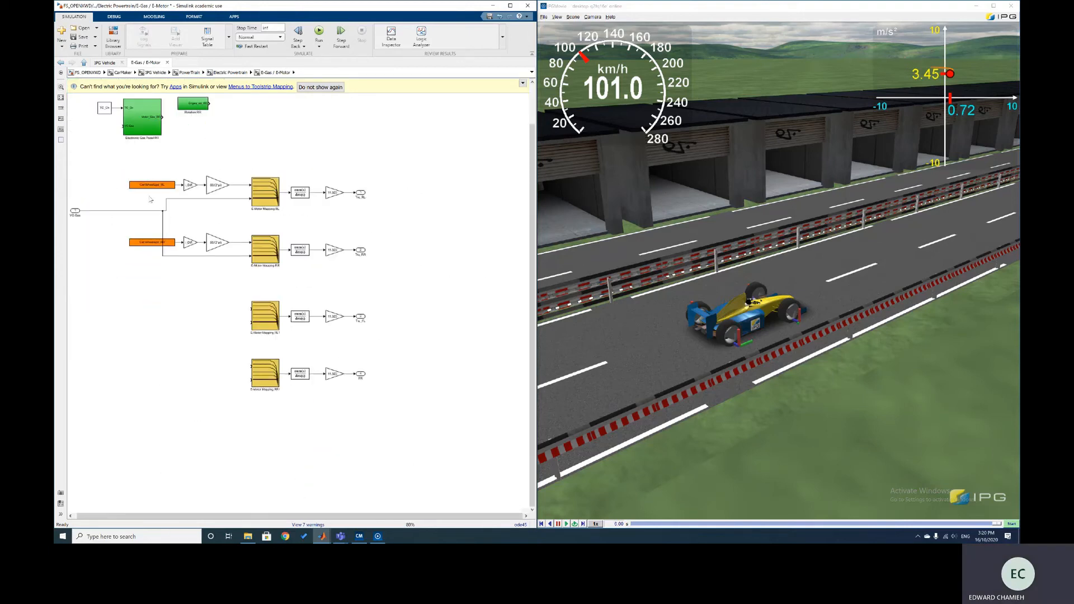
{"action": "left_click_drag", "start_coordinate": [124, 167], "coordinate": [163, 313]}
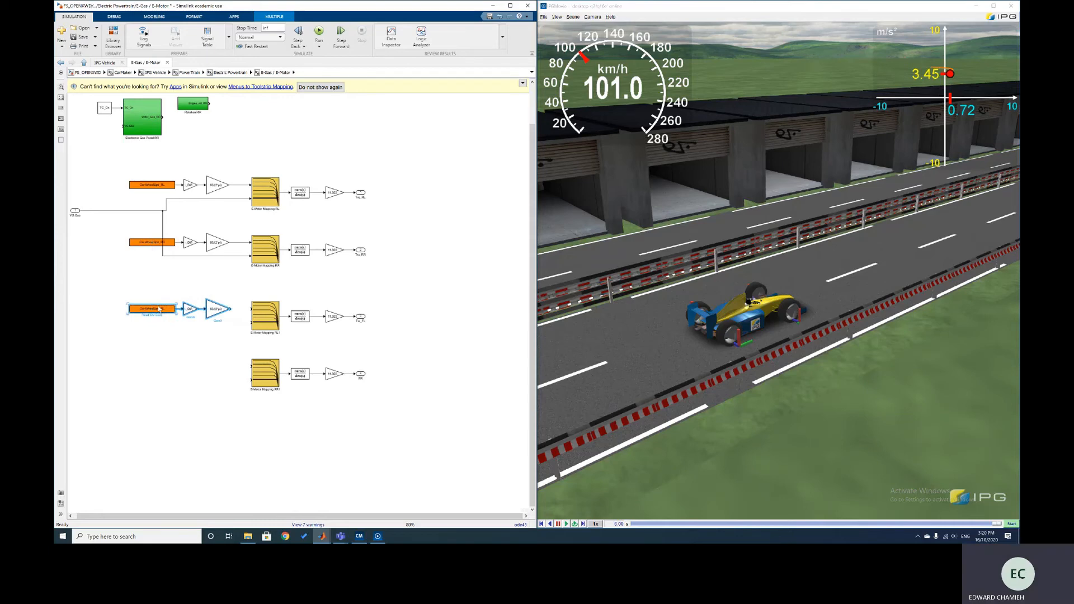
{"action": "left_click_drag", "start_coordinate": [159, 307], "coordinate": [158, 368]}
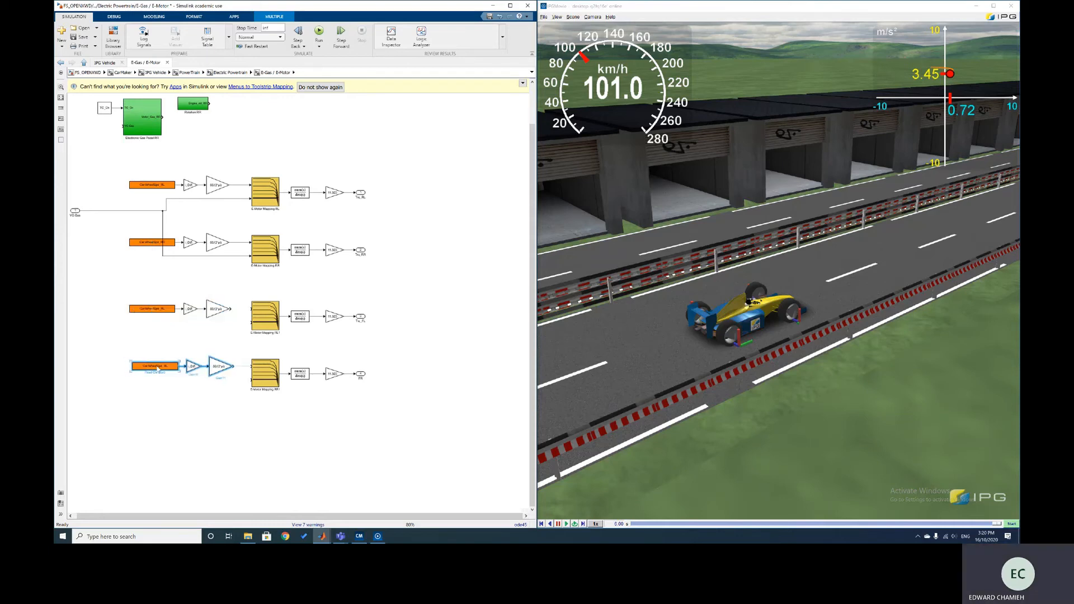
{"action": "left_click", "coordinate": [235, 309]}
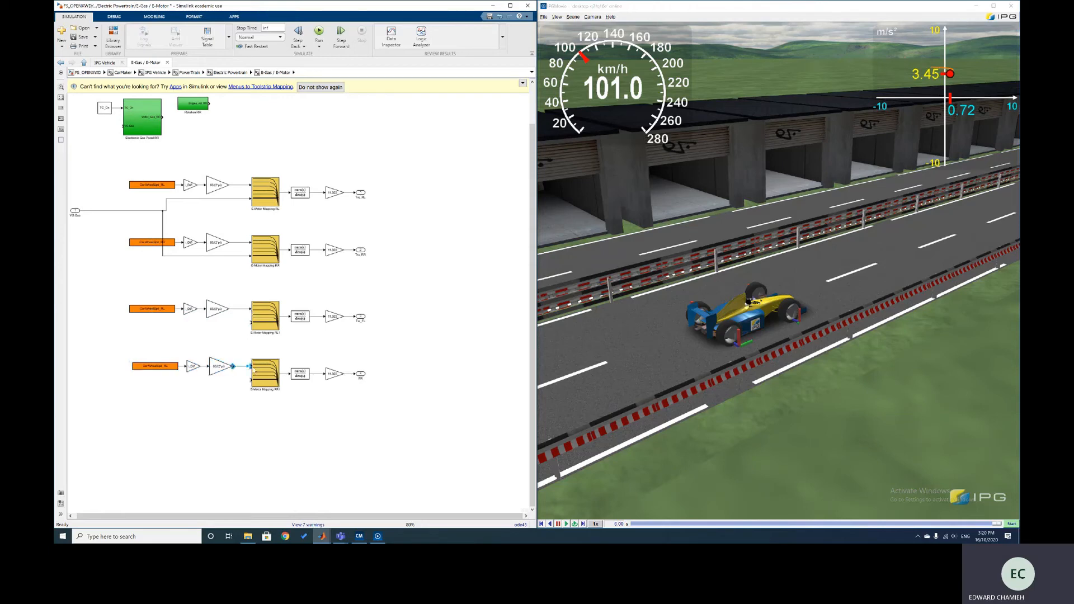
- Set the variable names of the two copied wheel speed blocks to Car.WheelSpd_FL and Car.WheelSpd_FR
{"action": "double_click", "coordinate": [167, 312]}
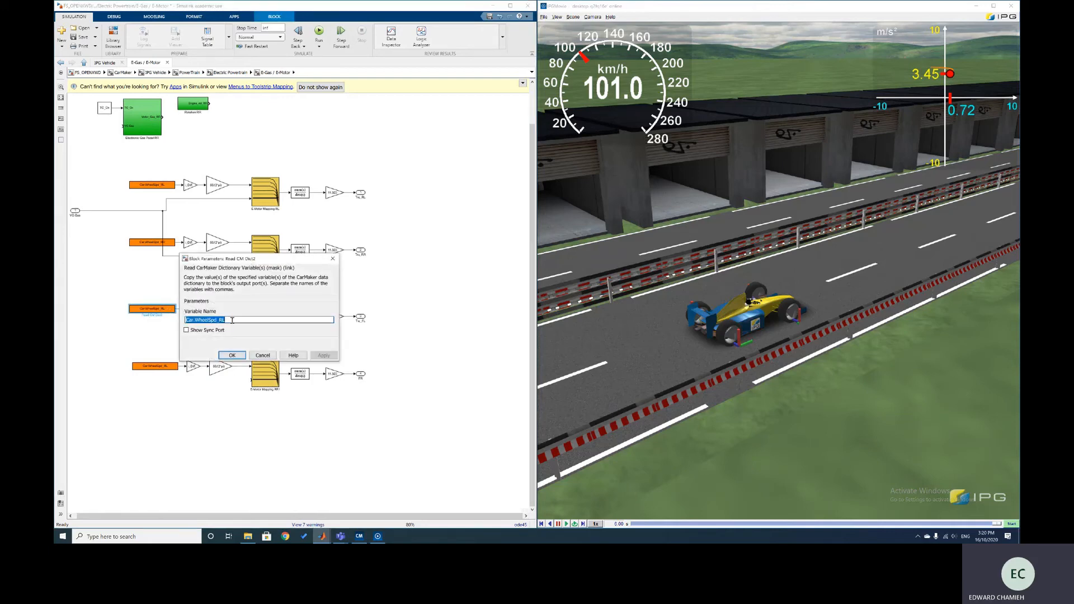
{"action": "left_click", "coordinate": [232, 321]}
{"action": "key", "text": "BackSpace"}
{"action": "left_click", "coordinate": [232, 356]}
{"action": "double_click", "coordinate": [168, 367]}
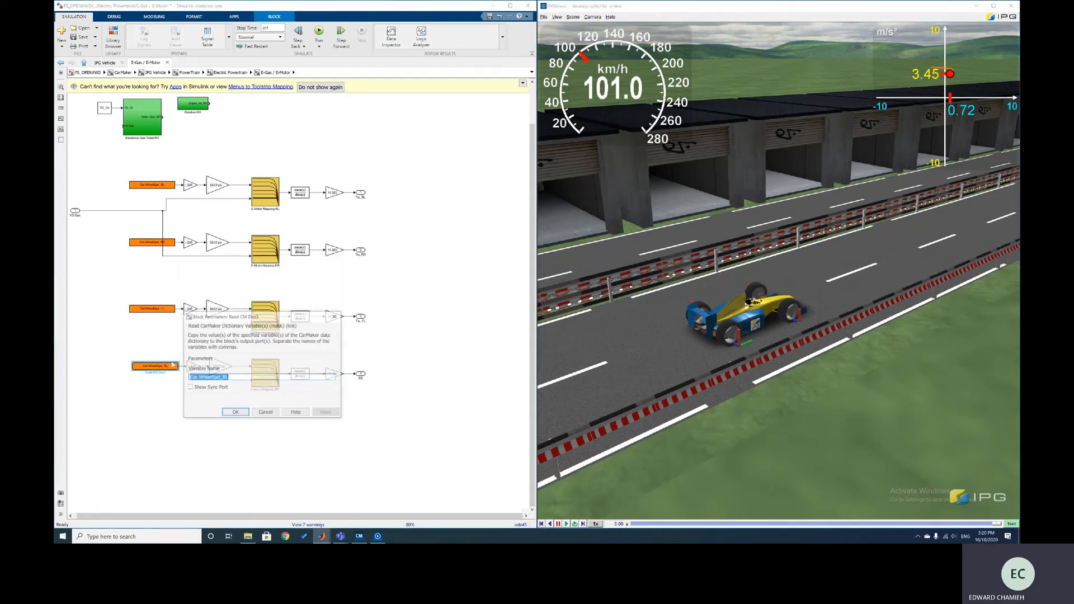
{"action": "left_click", "coordinate": [232, 377]}
{"action": "key", "text": "BackSpace"}
{"action": "key", "text": "BackSpace"}
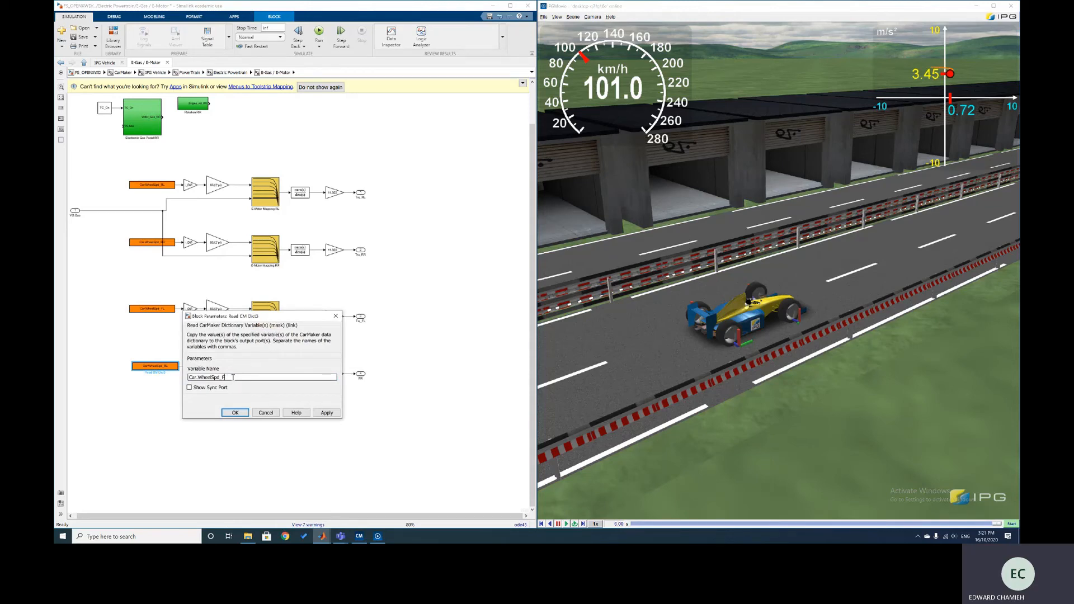
{"action": "left_click", "coordinate": [241, 413]}
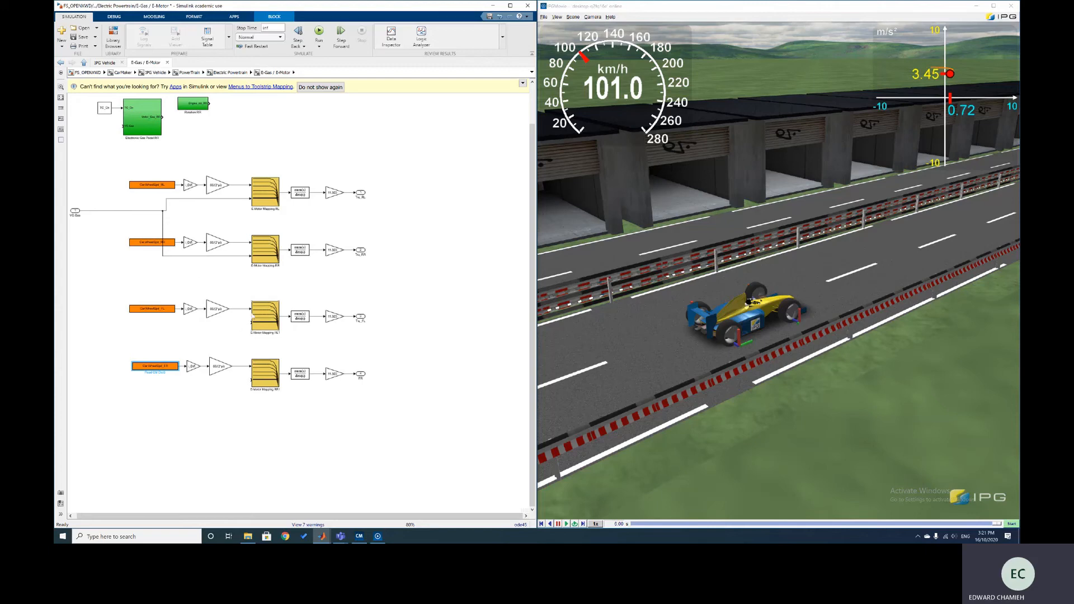
- Branch the VC.Gas signal to the second inputs of both duplicated E-Motor Mapping blocks
{"action": "left_click", "coordinate": [250, 323]}
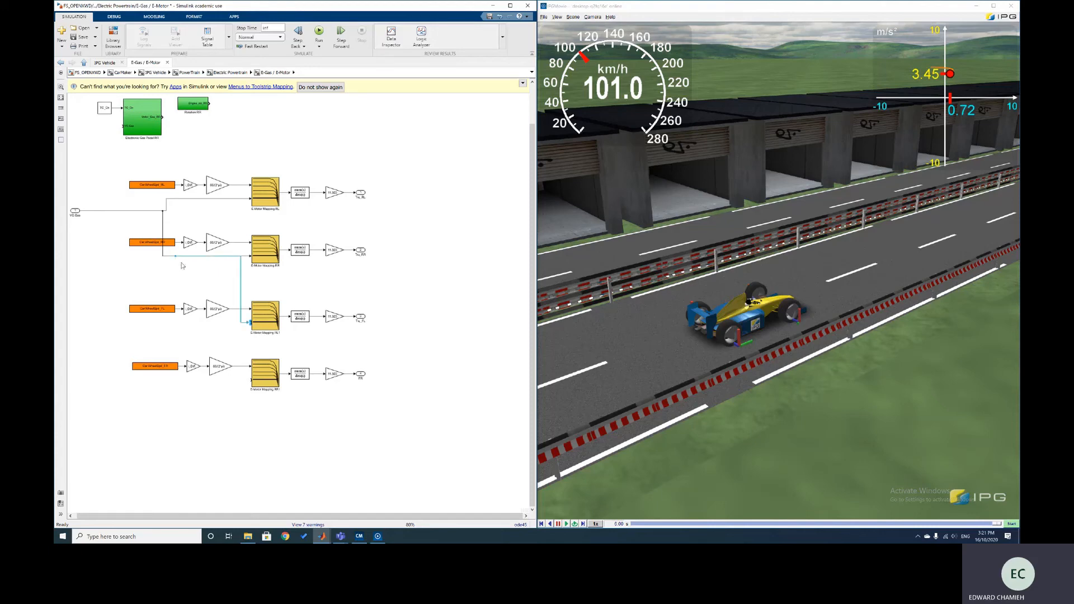
{"action": "left_click", "coordinate": [177, 256]}
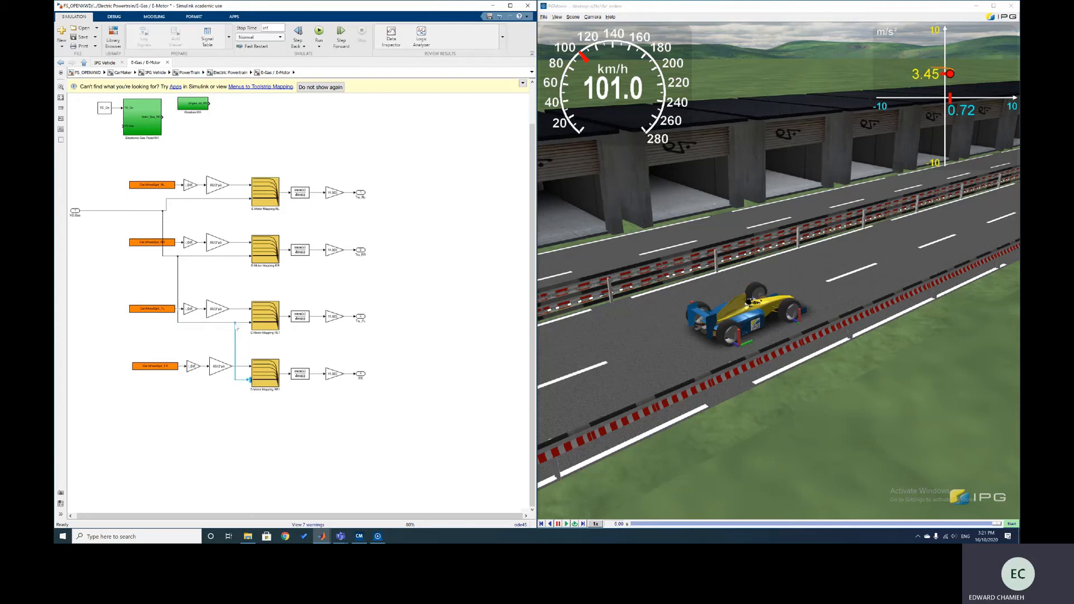
{"action": "left_click", "coordinate": [235, 322]}
- Rename the output port of the fourth motor chain to Trq_FR
{"action": "scroll", "coordinate": [134, 194], "scroll_direction": "down", "scroll_amount": 3}
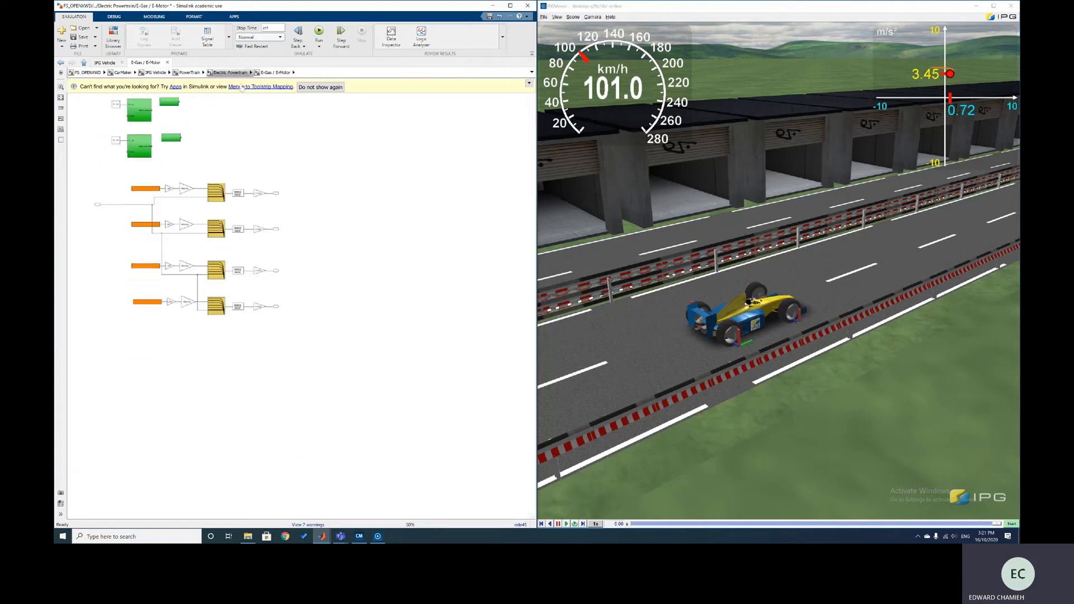
{"action": "scroll", "coordinate": [205, 210], "scroll_direction": "up", "scroll_amount": 5}
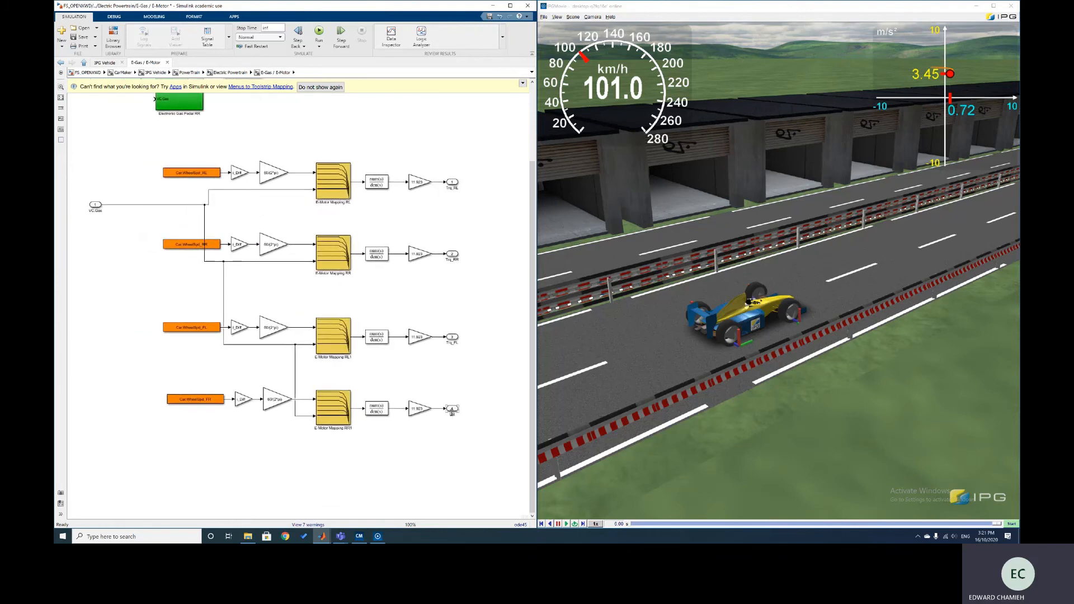
{"action": "left_click", "coordinate": [451, 338]}
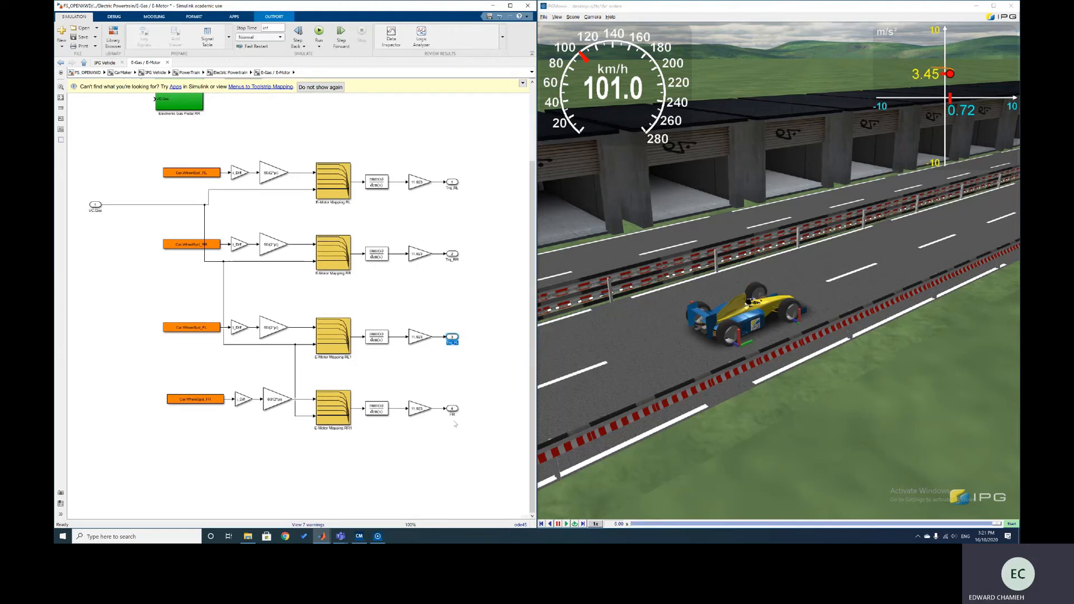
{"action": "double_click", "coordinate": [452, 414]}
{"action": "type", "text": "Trq_FL"}
{"action": "key", "text": "BackSpace"}
{"action": "type", "text": "R"}
{"action": "left_click", "coordinate": [515, 358]}
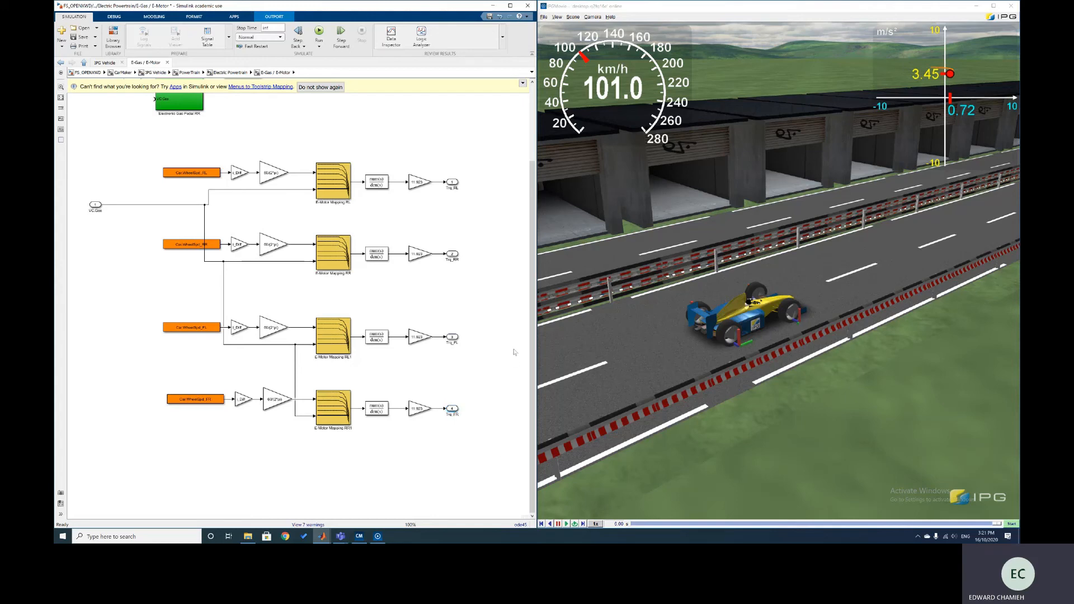
- In Electric Powertrain, align the PT.WRL.Trq_Drive and PT.WRR.Trq_Drive blocks with the Trq_RL and Trq_RR outputs
{"action": "left_click", "coordinate": [233, 73]}
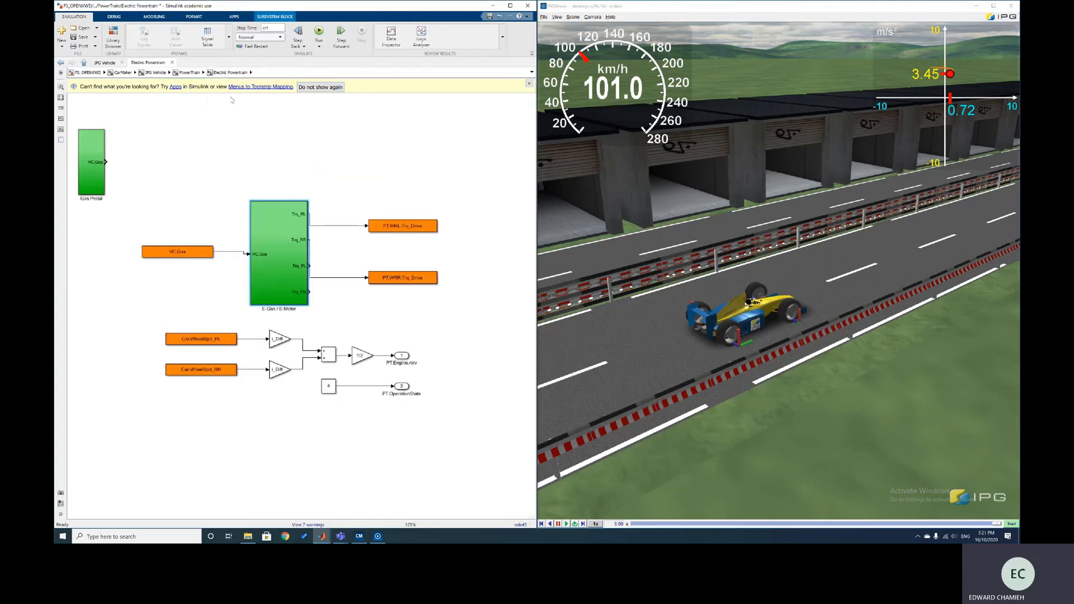
{"action": "left_click", "coordinate": [322, 251]}
{"action": "left_click_drag", "start_coordinate": [408, 226], "coordinate": [412, 214]}
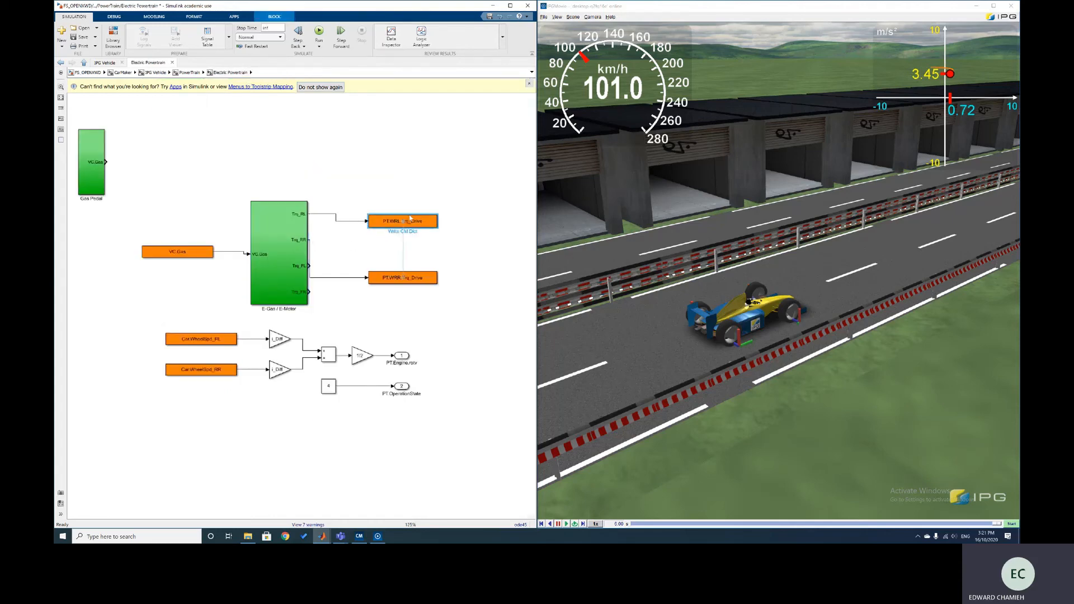
{"action": "left_click_drag", "start_coordinate": [393, 279], "coordinate": [395, 237]}
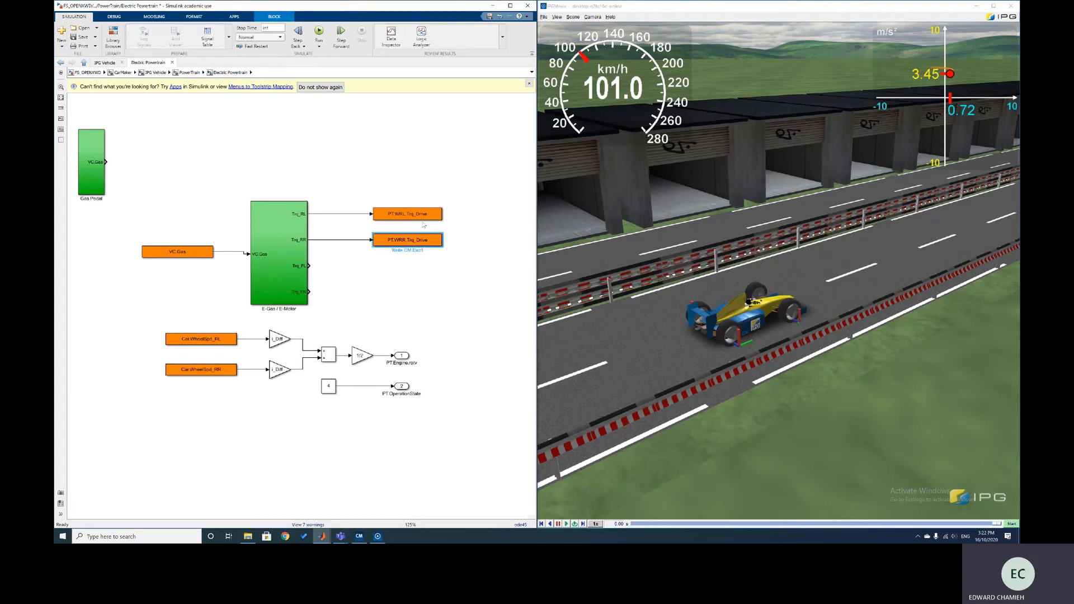
- Examine the four torque output ports inside E-Gas / E-Motor and return to the Electric Powertrain level
{"action": "double_click", "coordinate": [288, 224]}
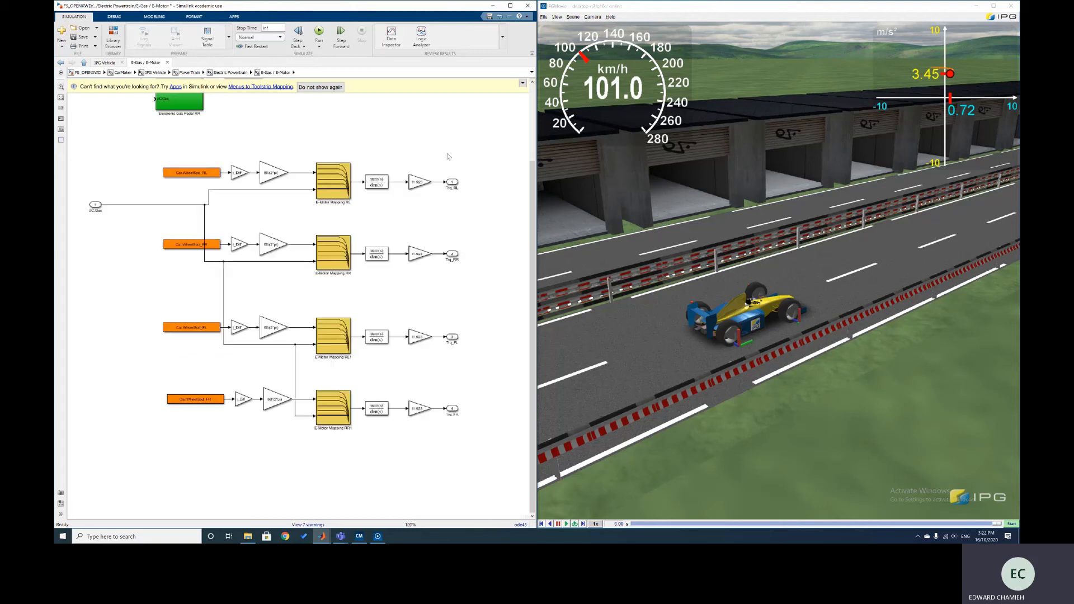
{"action": "left_click_drag", "start_coordinate": [448, 156], "coordinate": [471, 448]}
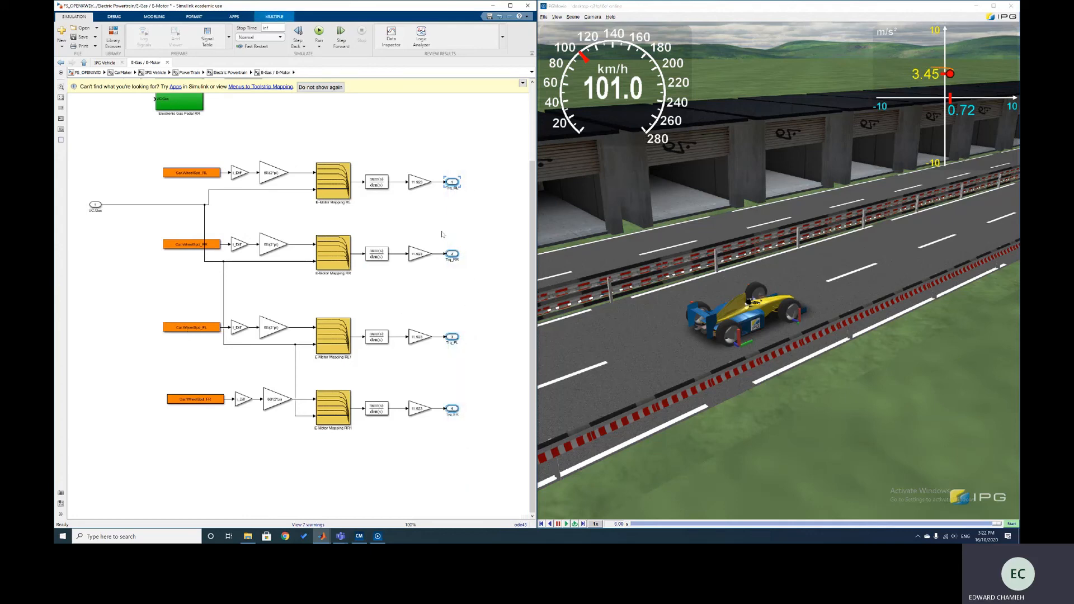
{"action": "left_click", "coordinate": [471, 204]}
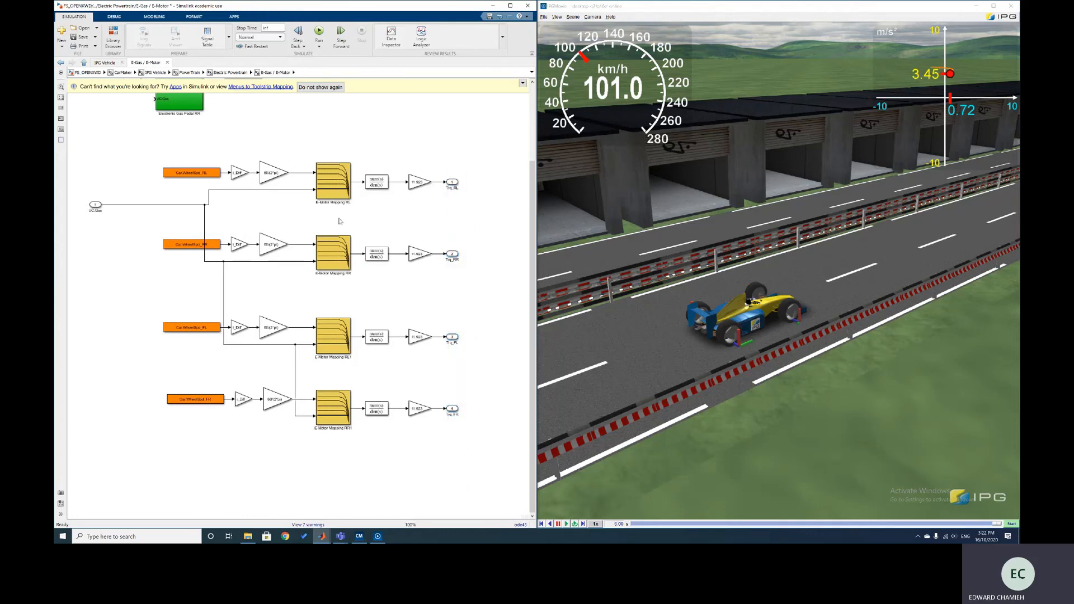
{"action": "left_click", "coordinate": [230, 73]}
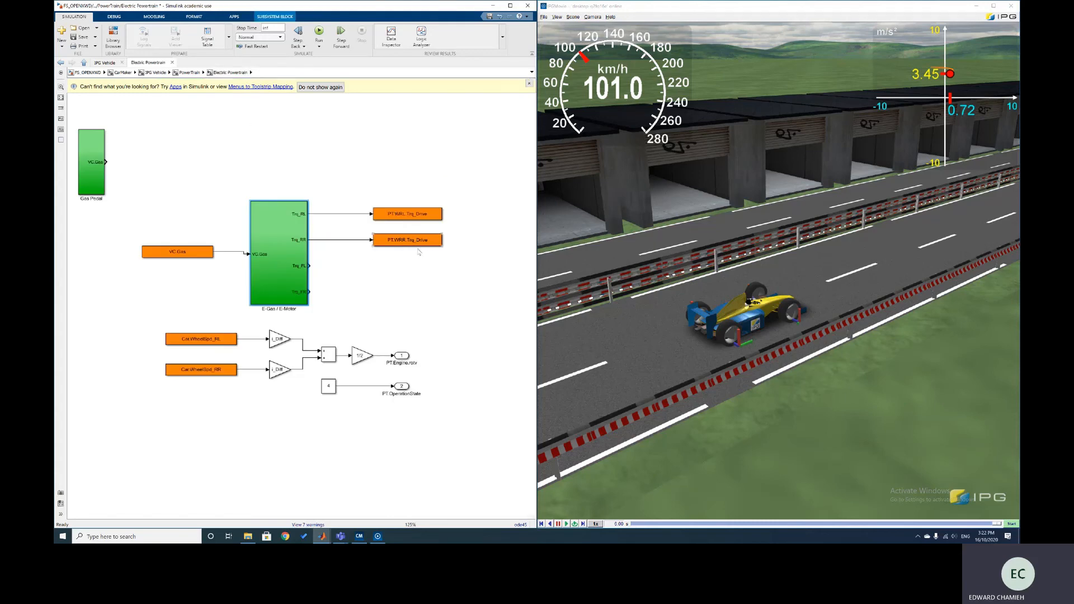
- Place two copies of the PT.WRL.Trq_Drive block below the existing ones and set the first copy's variable to PT.WFL.Trq_Drive
{"action": "left_click", "coordinate": [410, 216]}
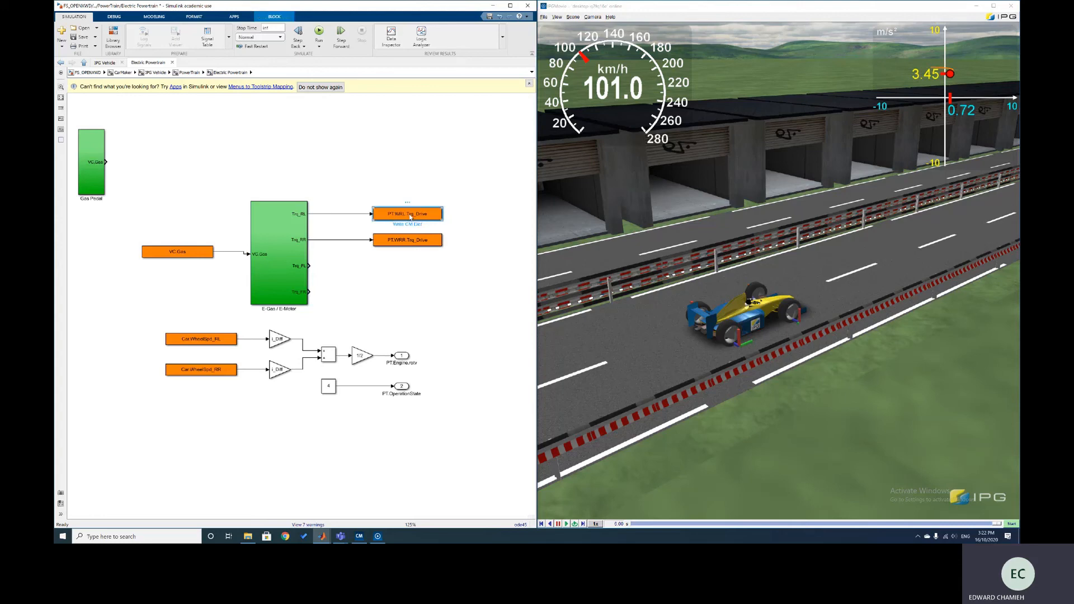
{"action": "left_click_drag", "start_coordinate": [411, 215], "coordinate": [396, 297]}
{"action": "double_click", "coordinate": [409, 266]}
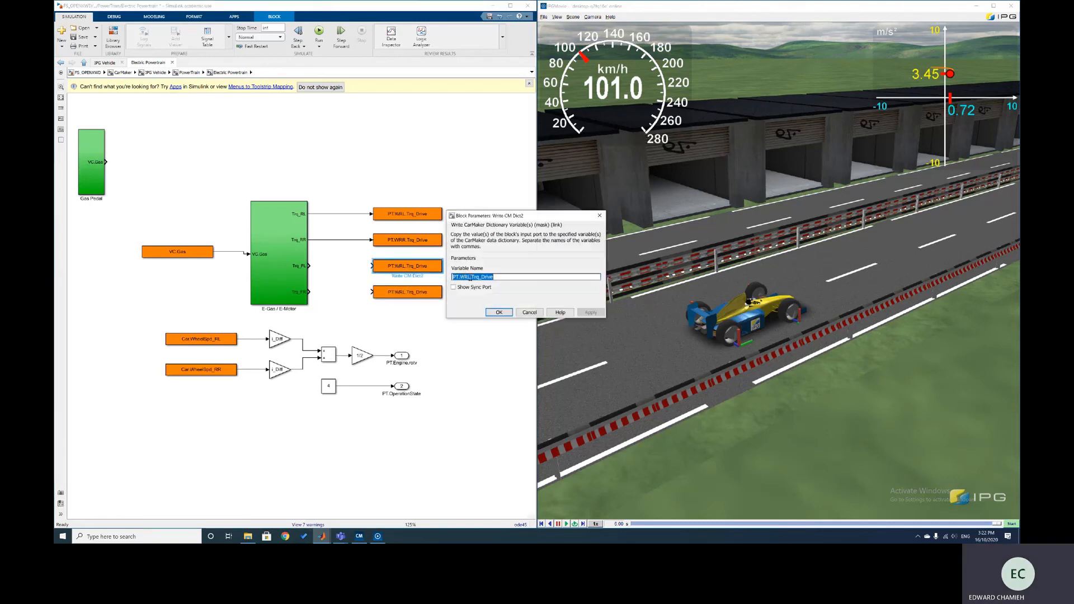
{"action": "left_click", "coordinate": [470, 277]}
{"action": "key", "text": "BackSpace"}
{"action": "key", "text": "BackSpace"}
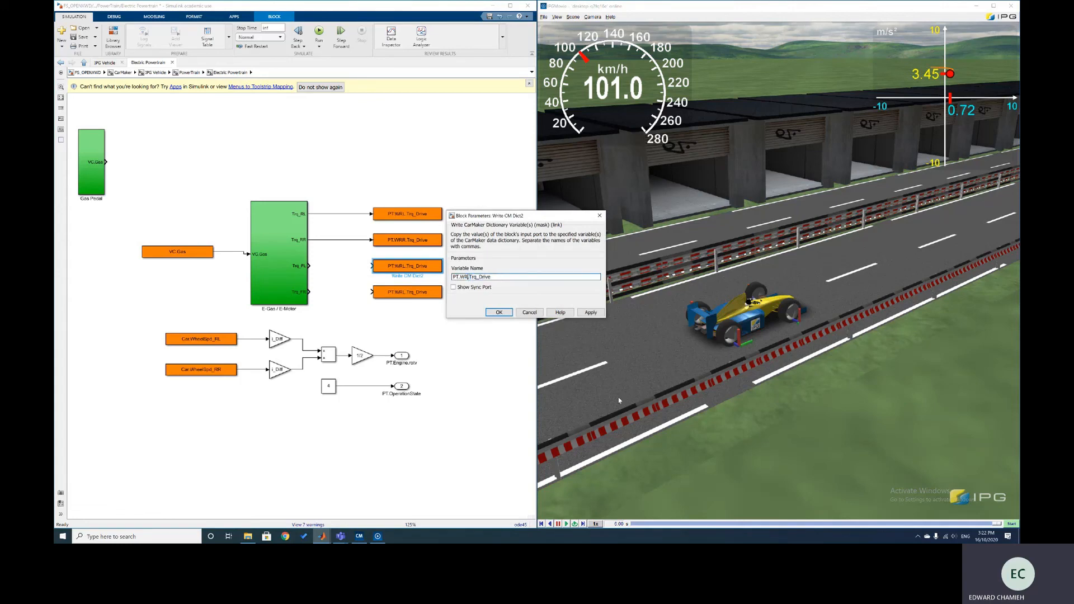
{"action": "type", "text": "FL"}
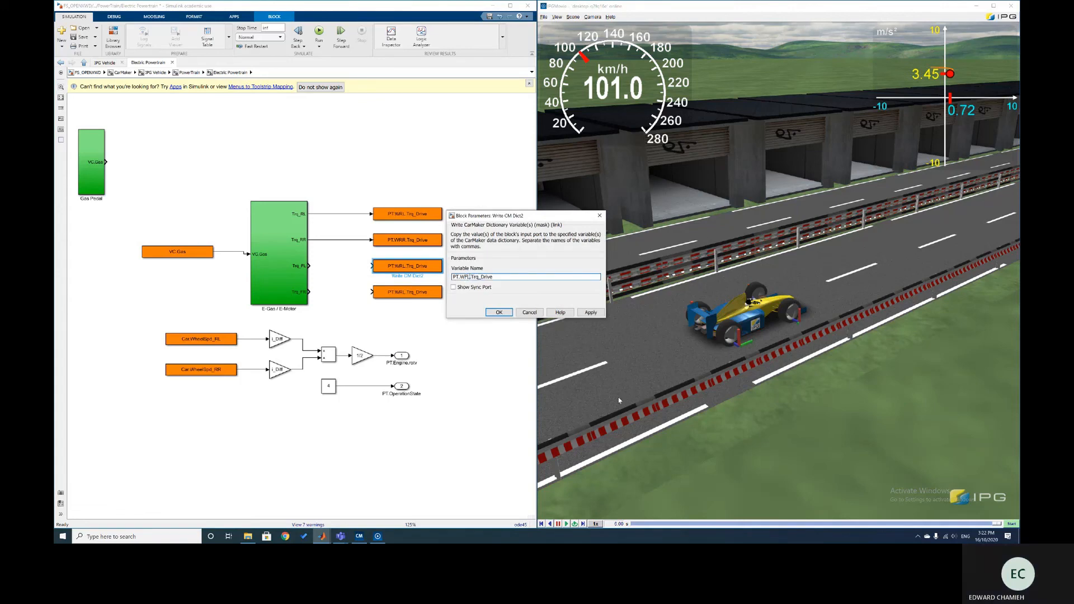
{"action": "left_click", "coordinate": [499, 312]}
- Set the variable name of the lowest copied write block to PT.WFR.Trq_Drive
{"action": "double_click", "coordinate": [401, 295]}
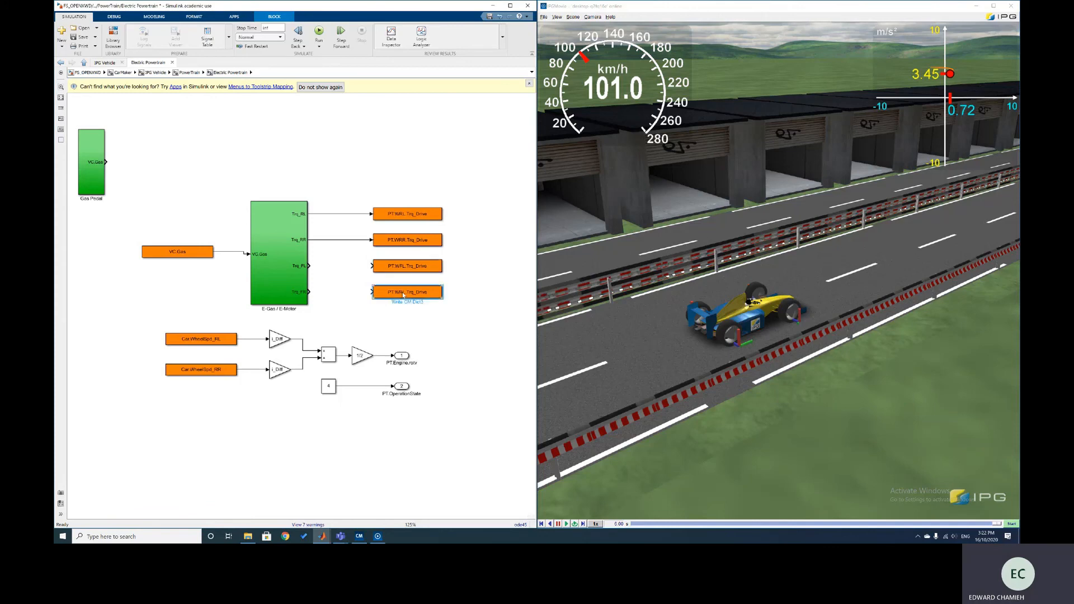
{"action": "left_click", "coordinate": [470, 302]}
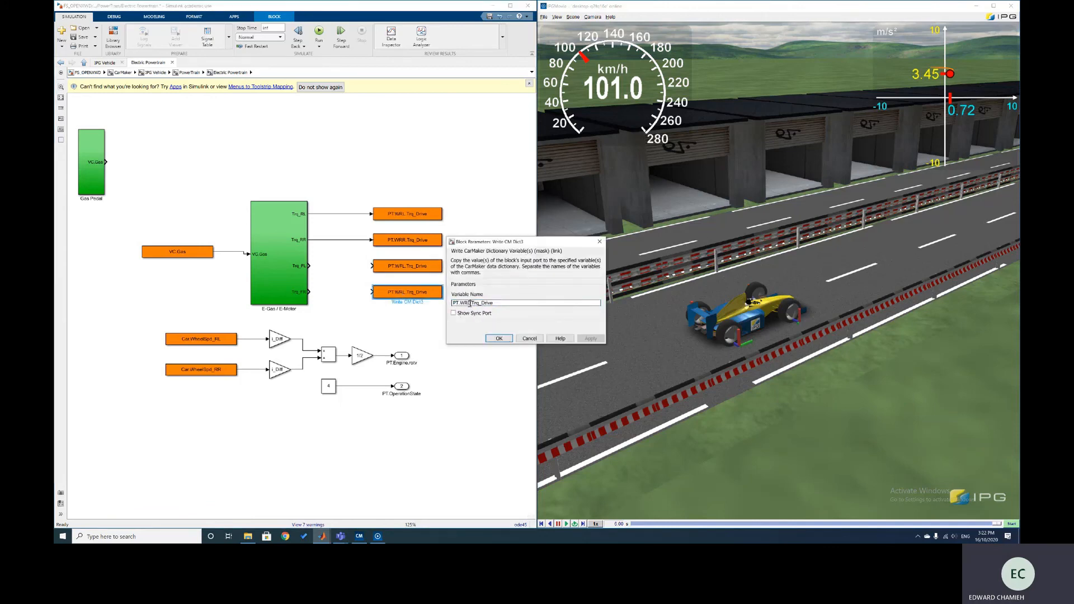
{"action": "key", "text": "BackSpace"}
{"action": "key", "text": "BackSpace"}
{"action": "type", "text": "FR"}
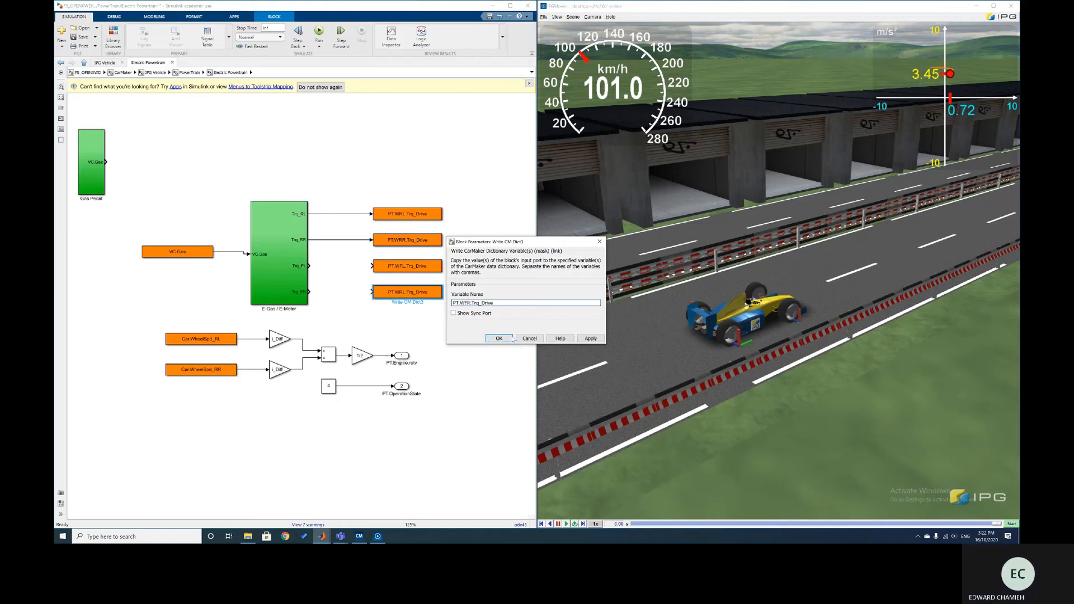
{"action": "left_click", "coordinate": [499, 338]}
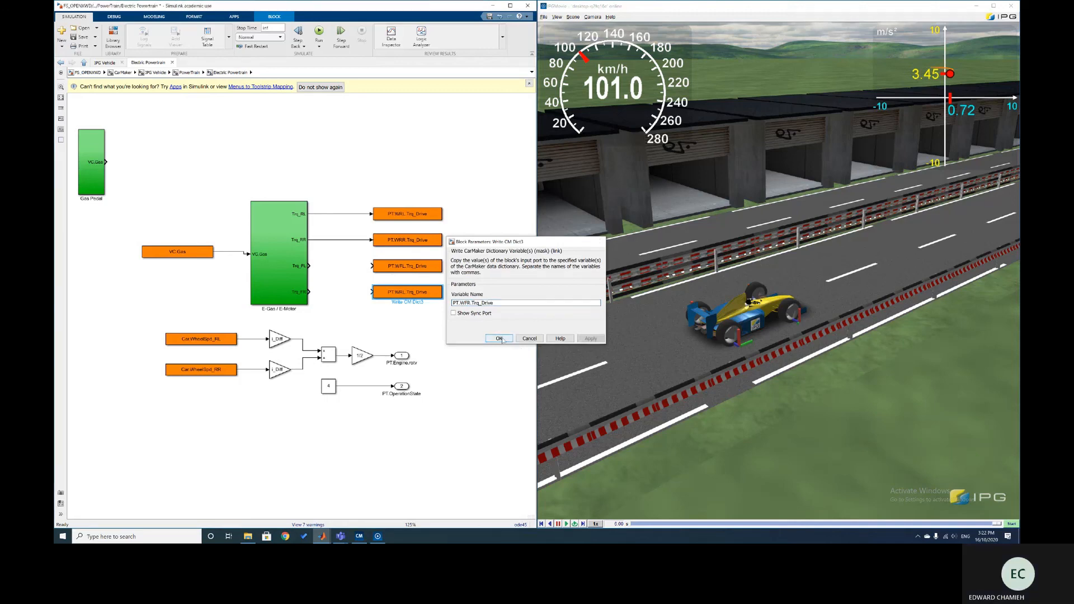
- Connect the Trq_FL and Trq_FR outputs to their PT.WFL and PT.WFR write blocks and save the model
{"action": "left_click", "coordinate": [314, 267]}
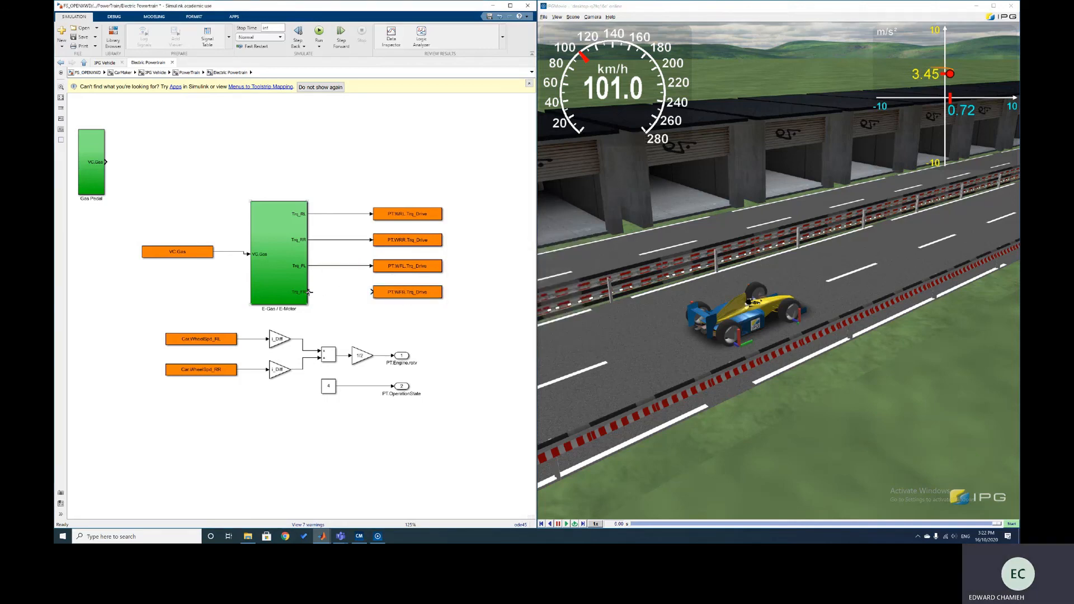
{"action": "left_click_drag", "start_coordinate": [309, 292], "coordinate": [373, 291]}
{"action": "key", "text": "ctrl+s"}
- Run the simulation with the four motors and open the E-Gas / E-Motor subsystem
{"action": "left_click", "coordinate": [323, 43]}
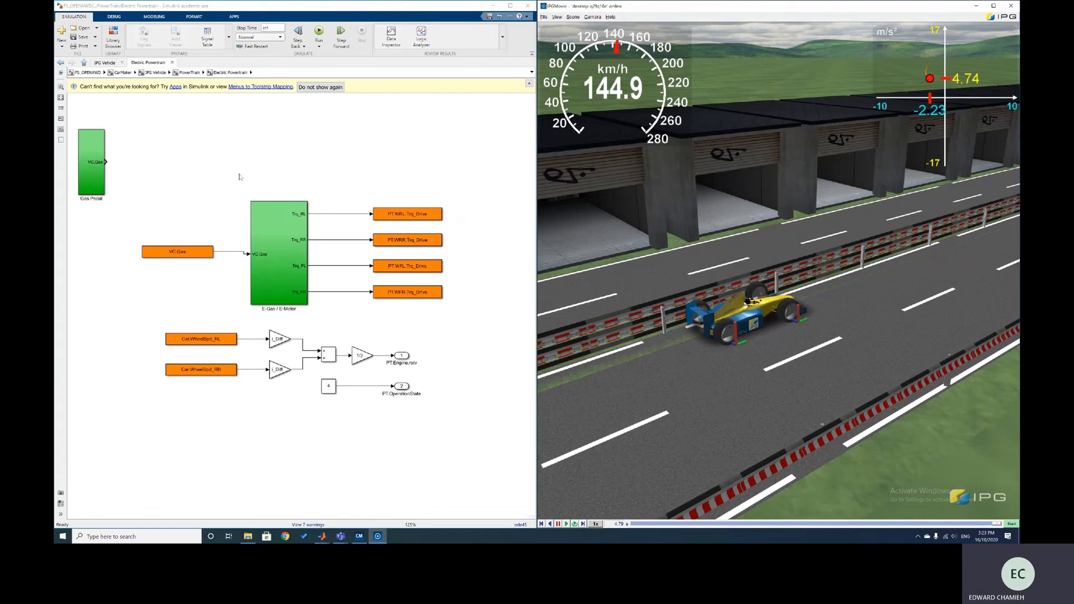
{"action": "double_click", "coordinate": [283, 231]}
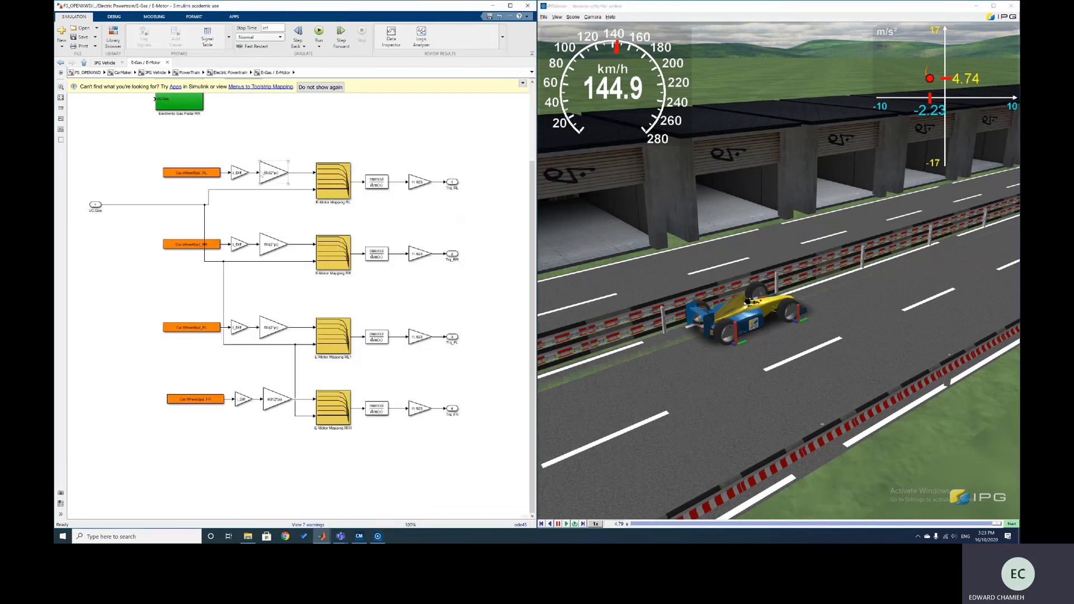
- Look over the four motor branches in the E-Gas / E-Motor subsystem and minimize the IPGMovie window
{"action": "left_click_drag", "start_coordinate": [147, 134], "coordinate": [475, 455]}
{"action": "left_click", "coordinate": [419, 481]}
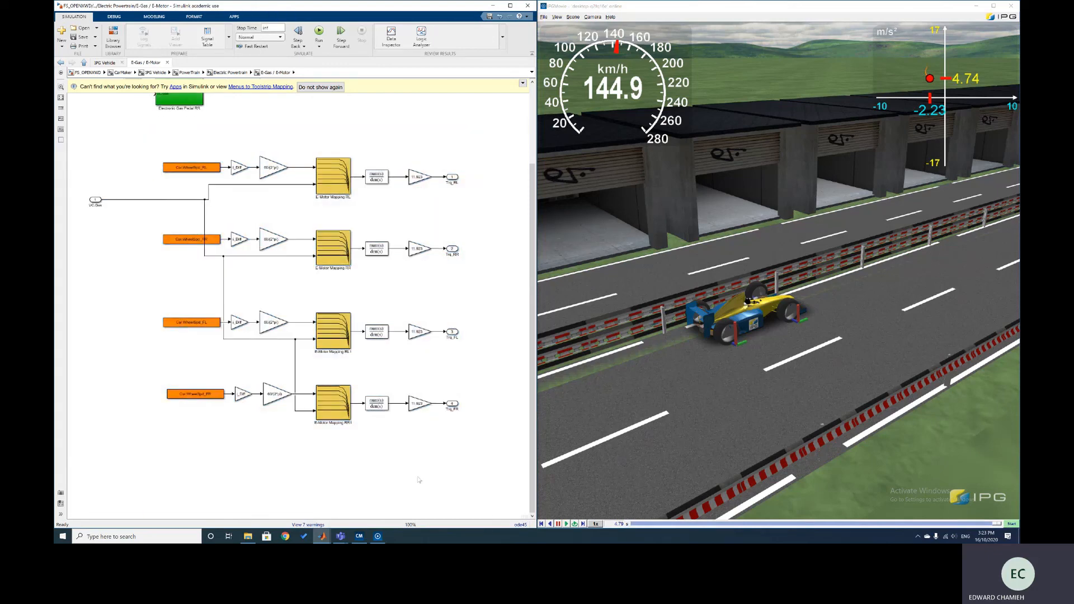
{"action": "left_click", "coordinate": [978, 7]}
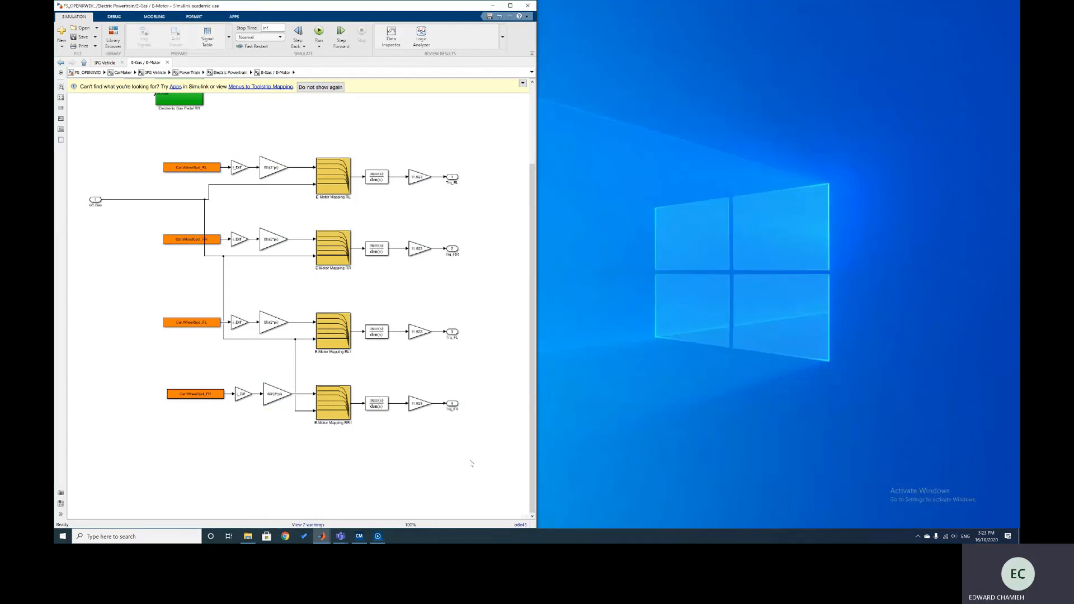
- Switch to CarMaker and examine the powertrain control unit settings in the Vehicle Data Set, including the available PT Control models
{"action": "left_click", "coordinate": [359, 535]}
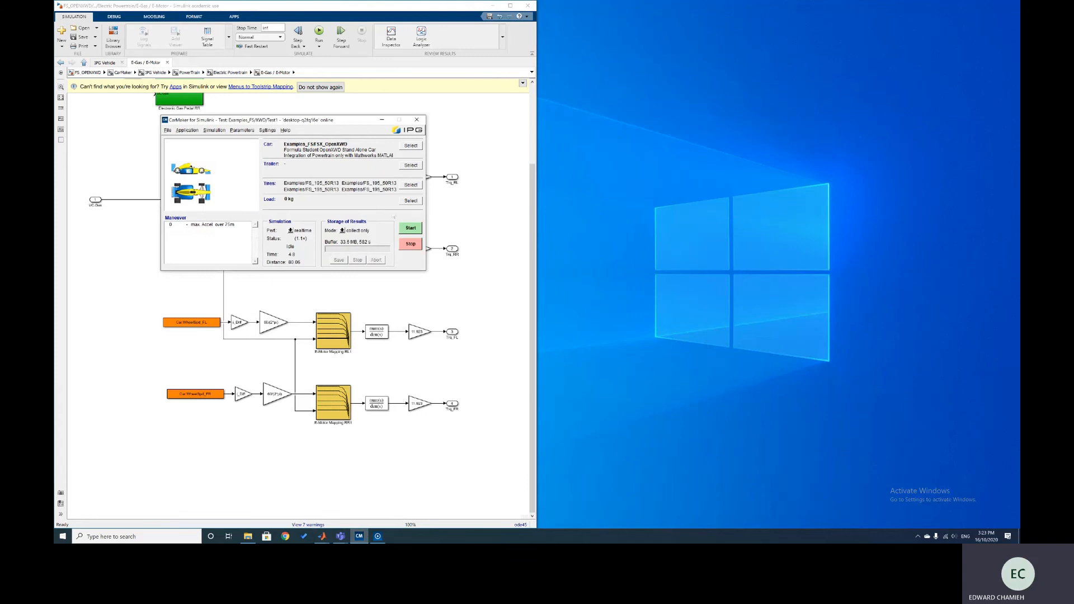
{"action": "left_click", "coordinate": [242, 131]}
{"action": "left_click", "coordinate": [243, 144]}
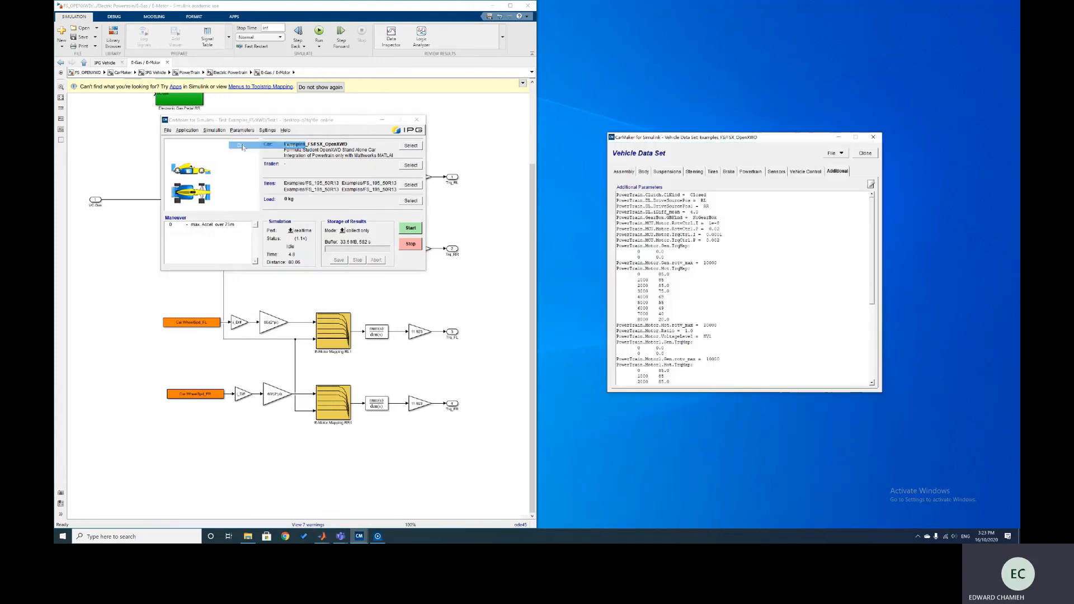
{"action": "left_click", "coordinate": [799, 171]}
{"action": "left_click", "coordinate": [776, 172]}
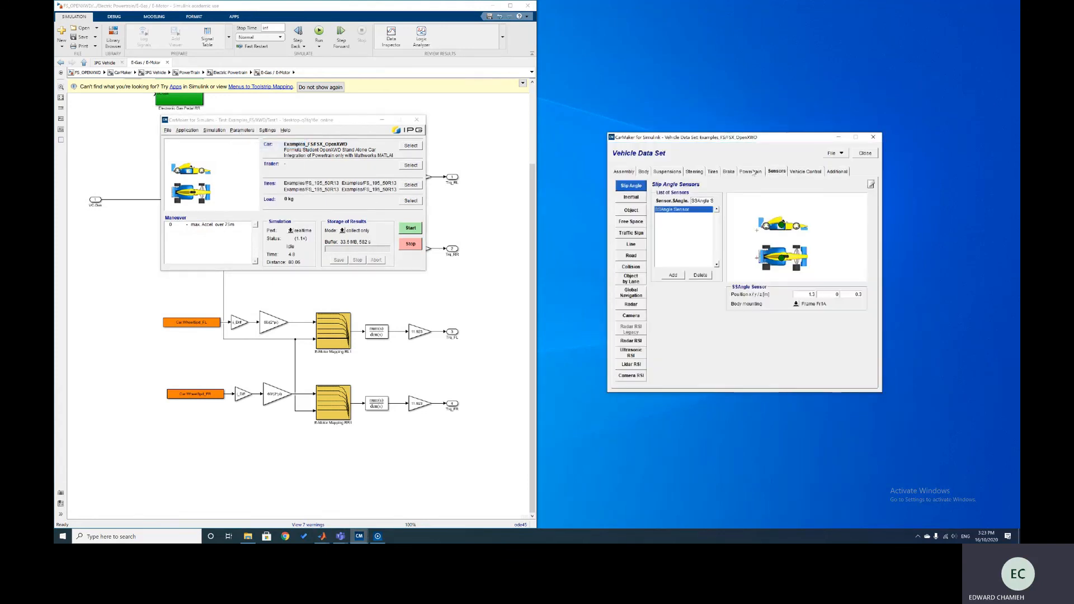
{"action": "left_click", "coordinate": [750, 172]}
{"action": "left_click", "coordinate": [645, 270]}
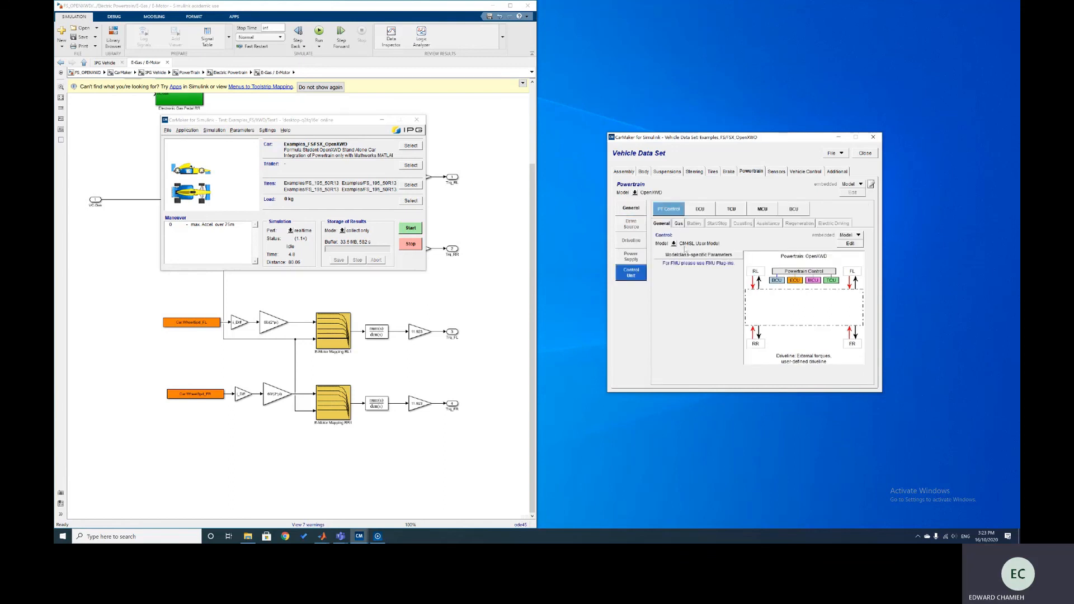
{"action": "left_click", "coordinate": [674, 243]}
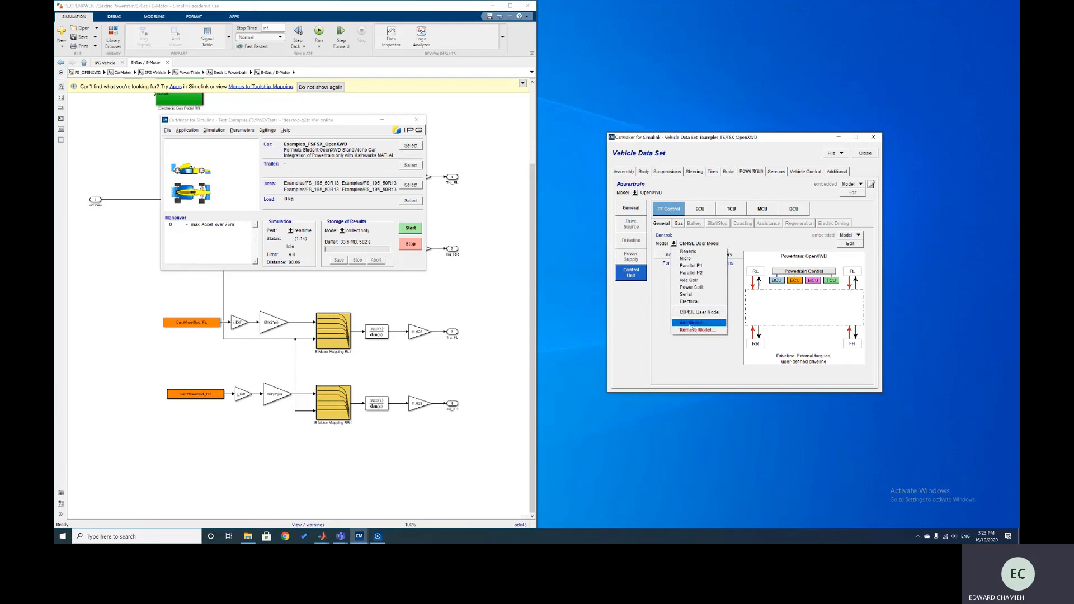
- Minimize the CarMaker main window without exiting and review the four motor branches in the Simulink subsystem again
{"action": "left_click", "coordinate": [417, 121]}
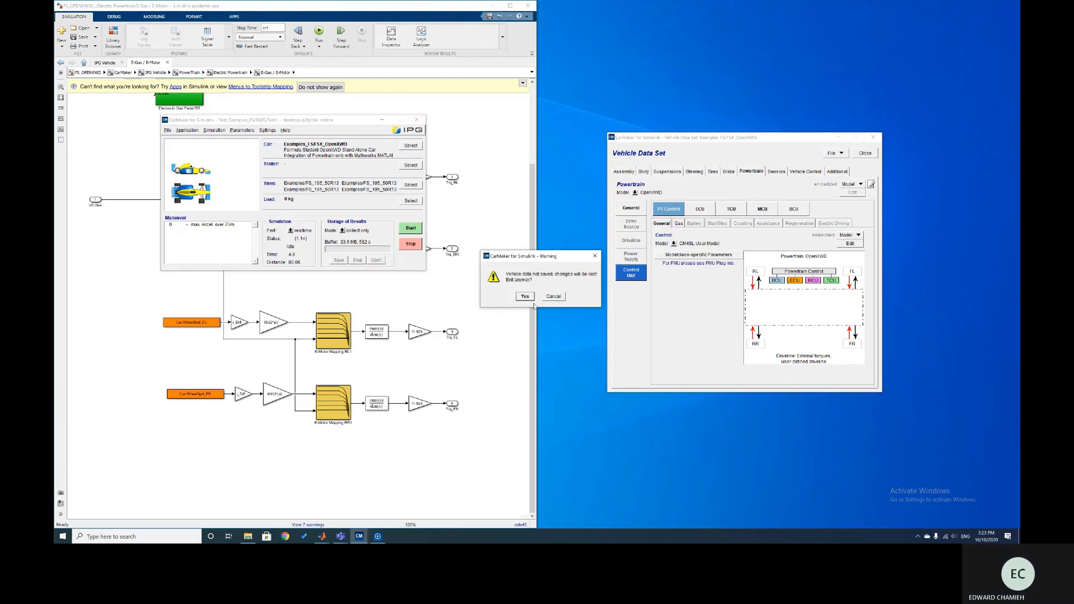
{"action": "left_click", "coordinate": [548, 297]}
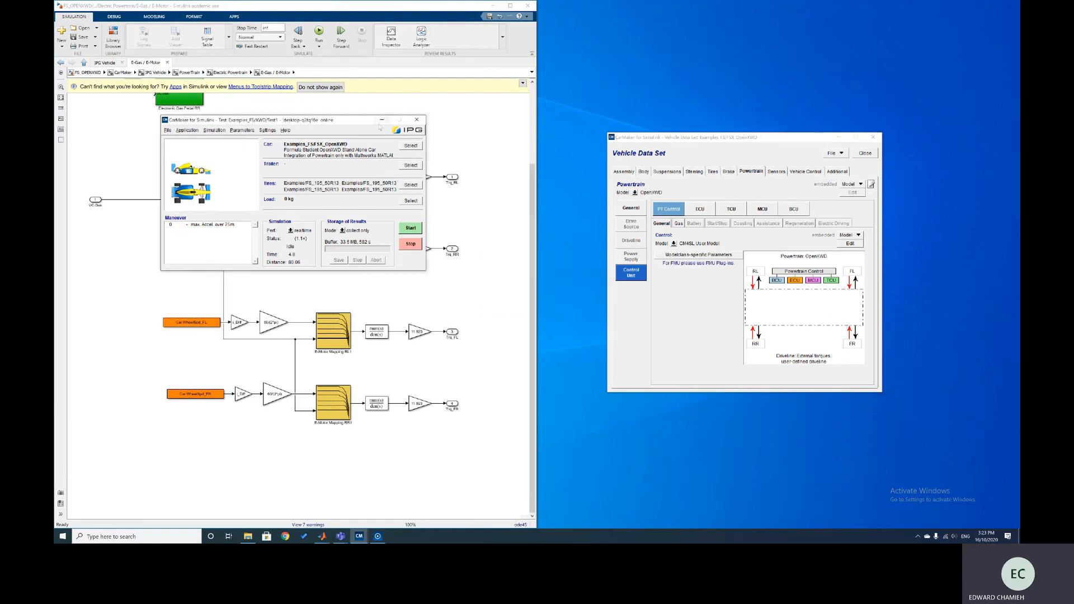
{"action": "left_click", "coordinate": [382, 120]}
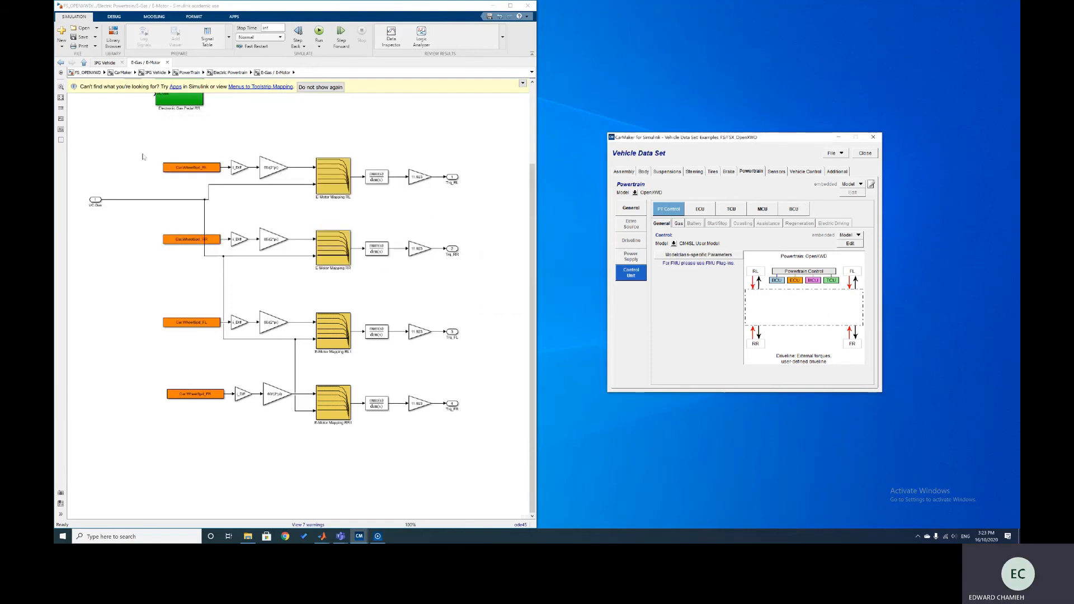
{"action": "left_click_drag", "start_coordinate": [146, 140], "coordinate": [480, 486]}
{"action": "left_click", "coordinate": [492, 452]}
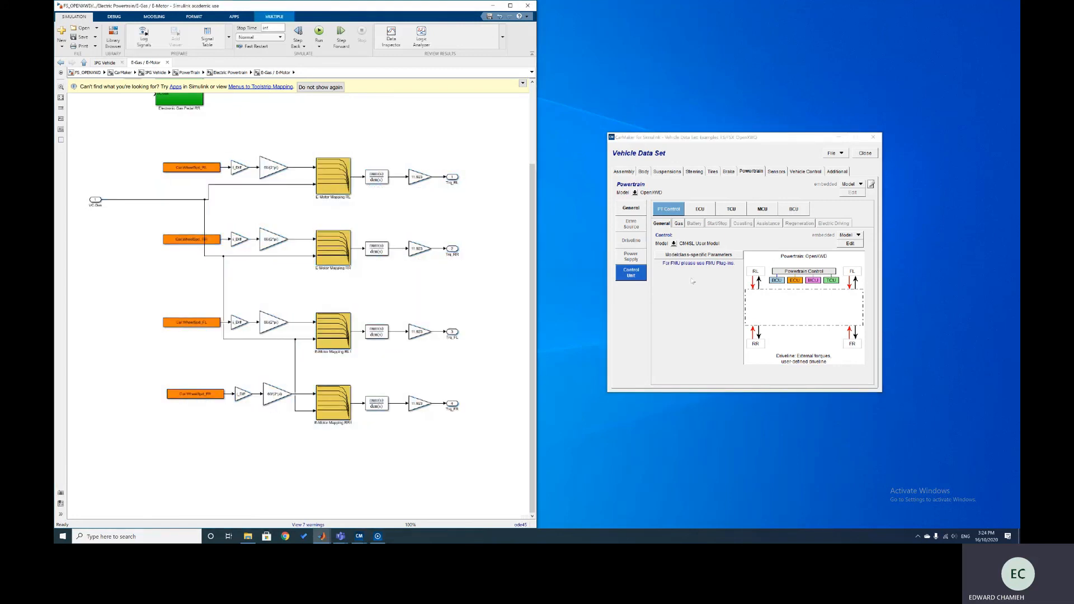